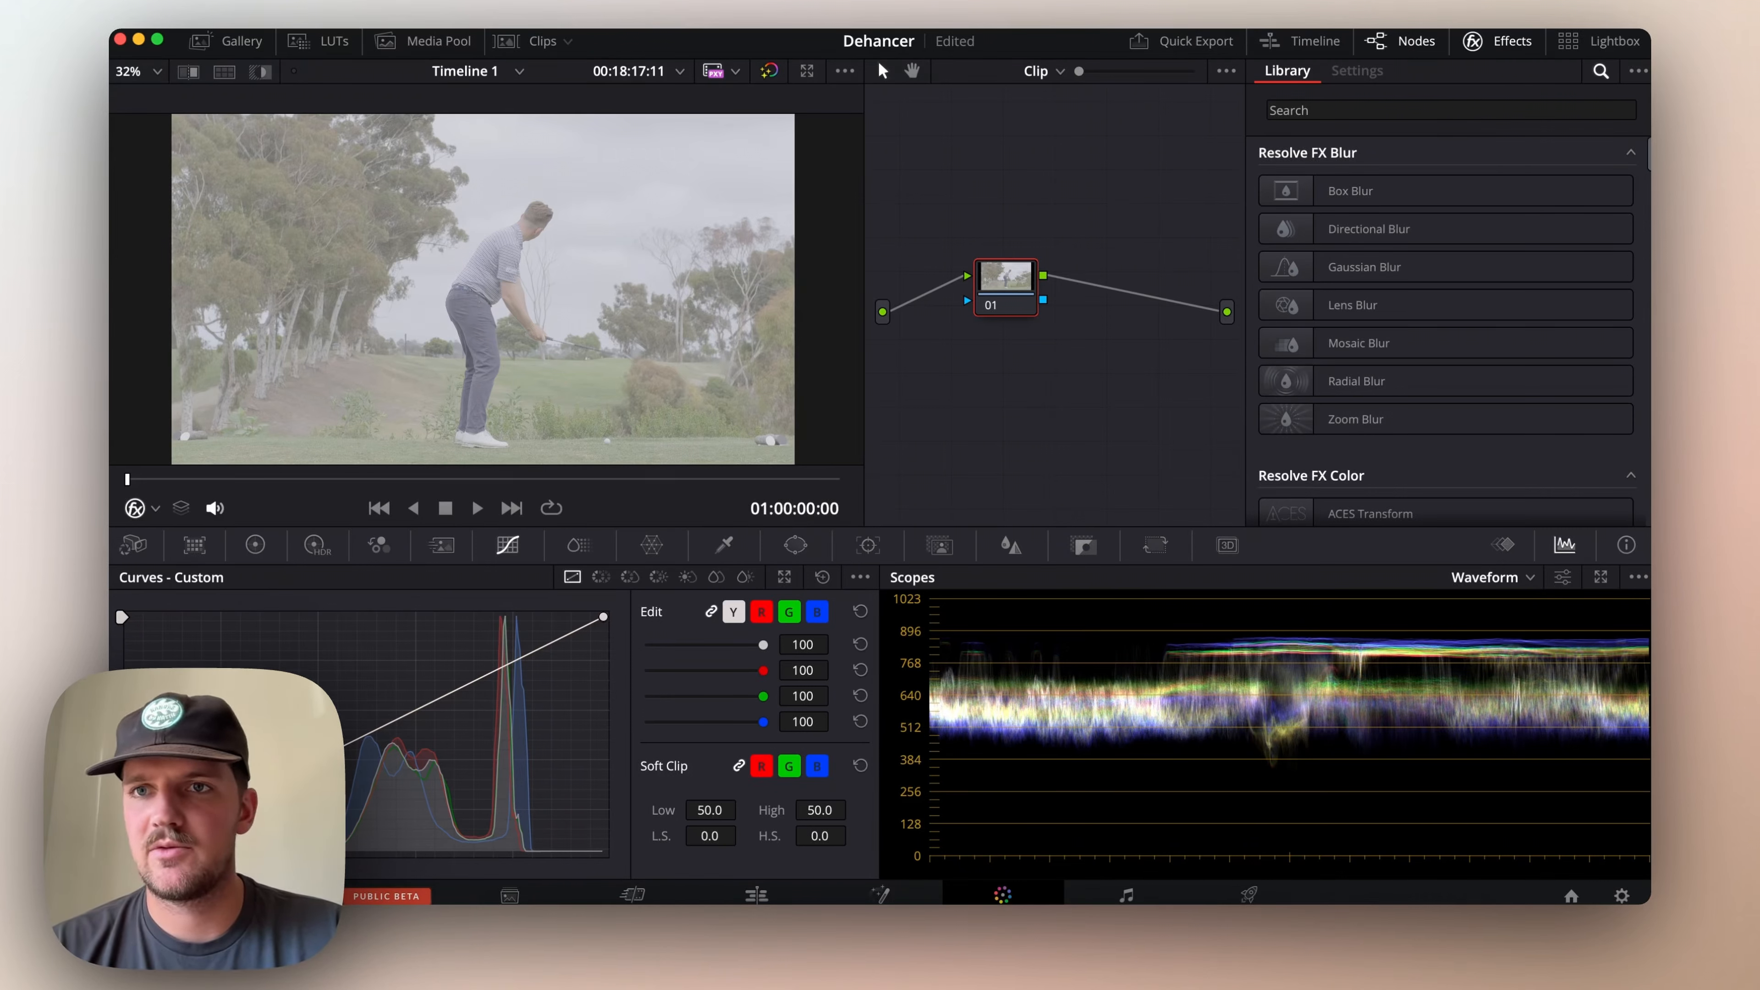
# Search the effects library for "dehancer" and apply Dehancer Pro 7.2.0 to node 01
pyautogui.click(1448, 112)
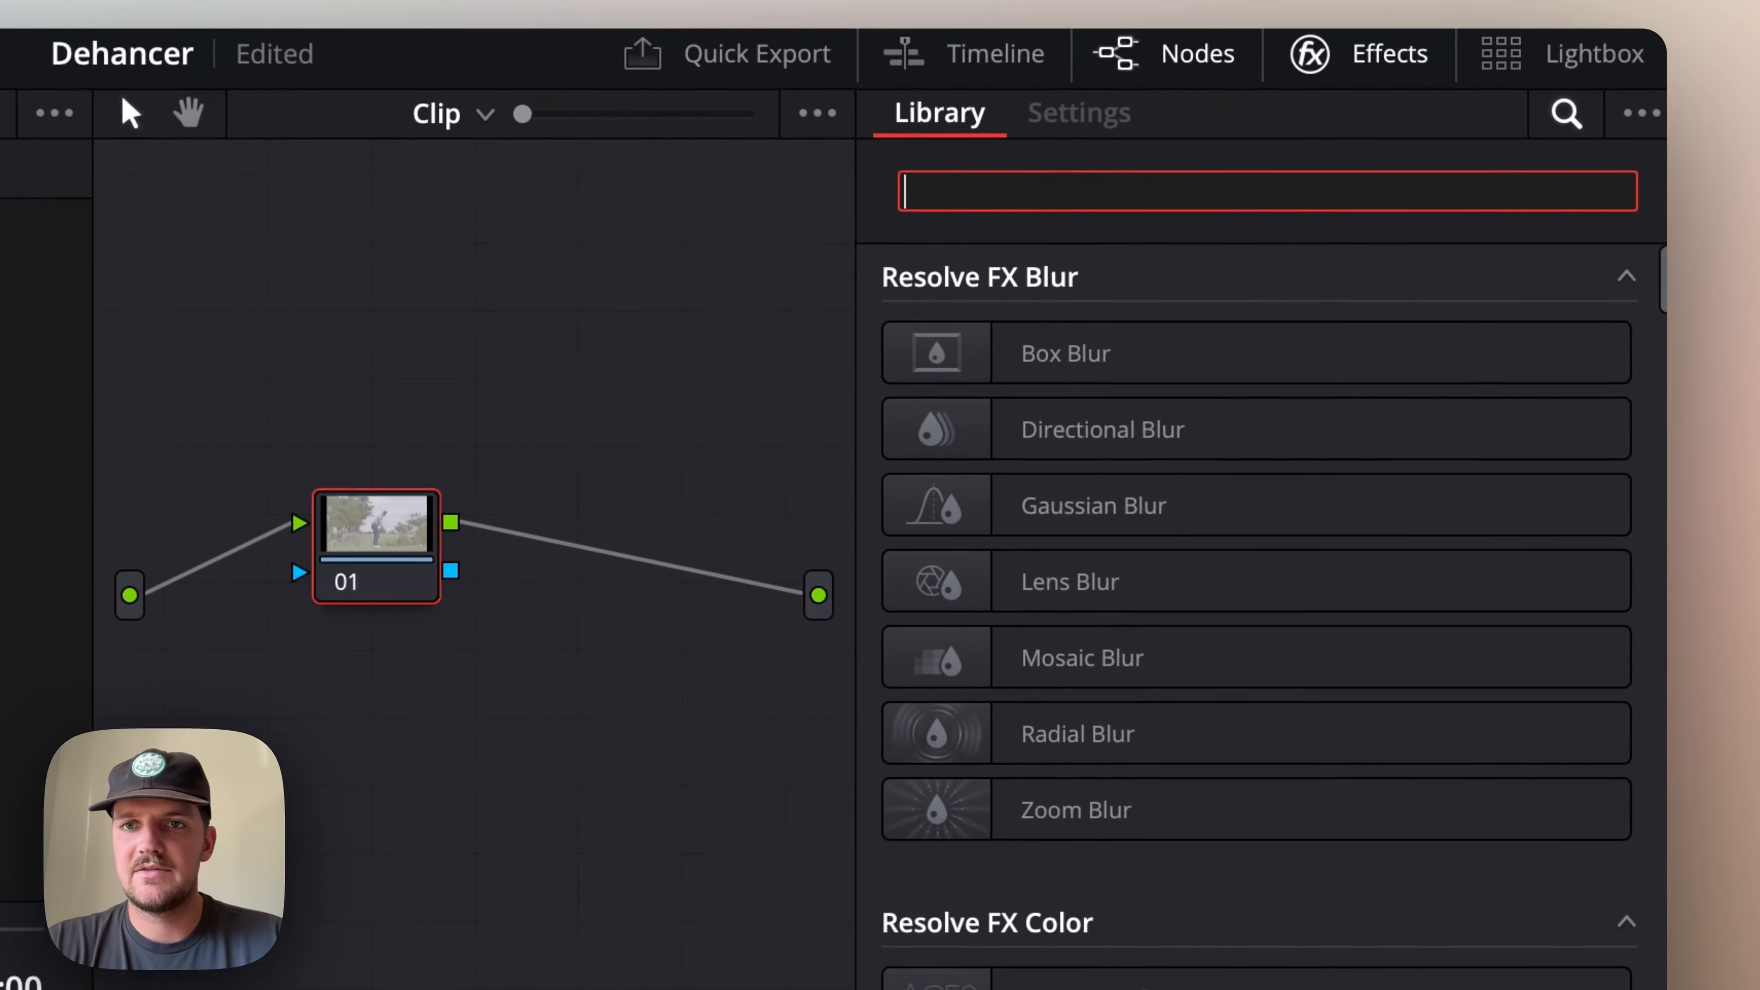
pyautogui.write('dehancer')
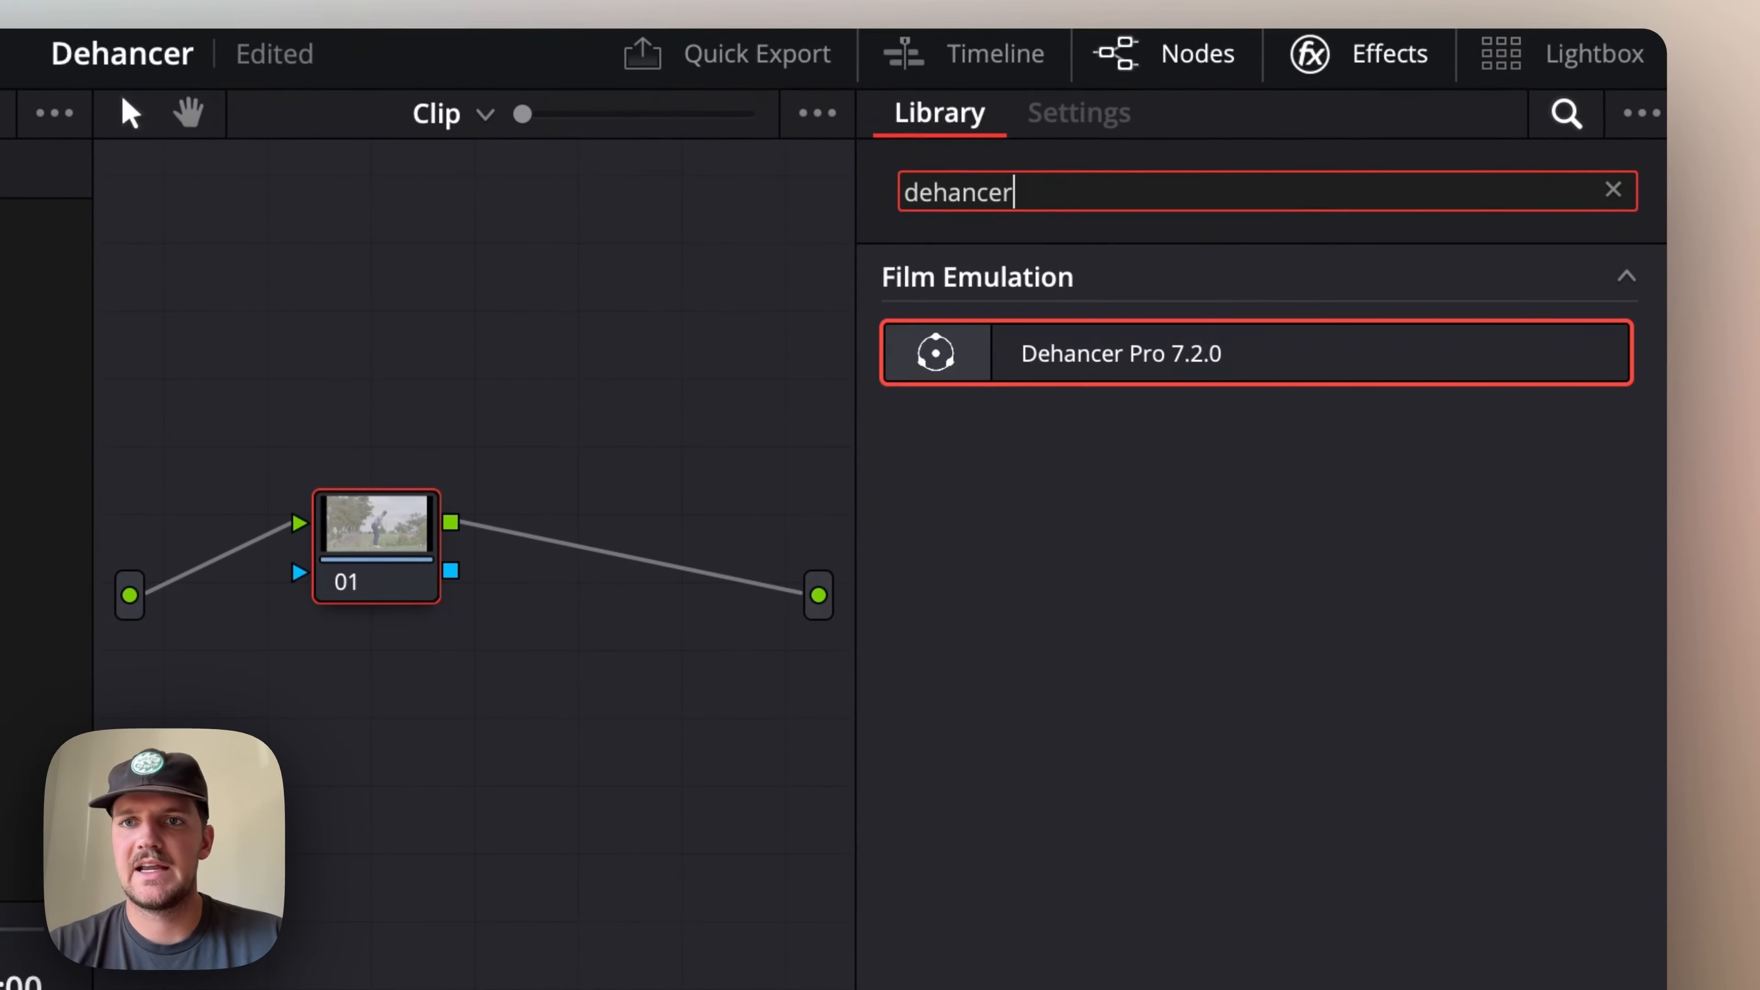
pyautogui.moveTo(1111, 349); pyautogui.dragTo(404, 543)
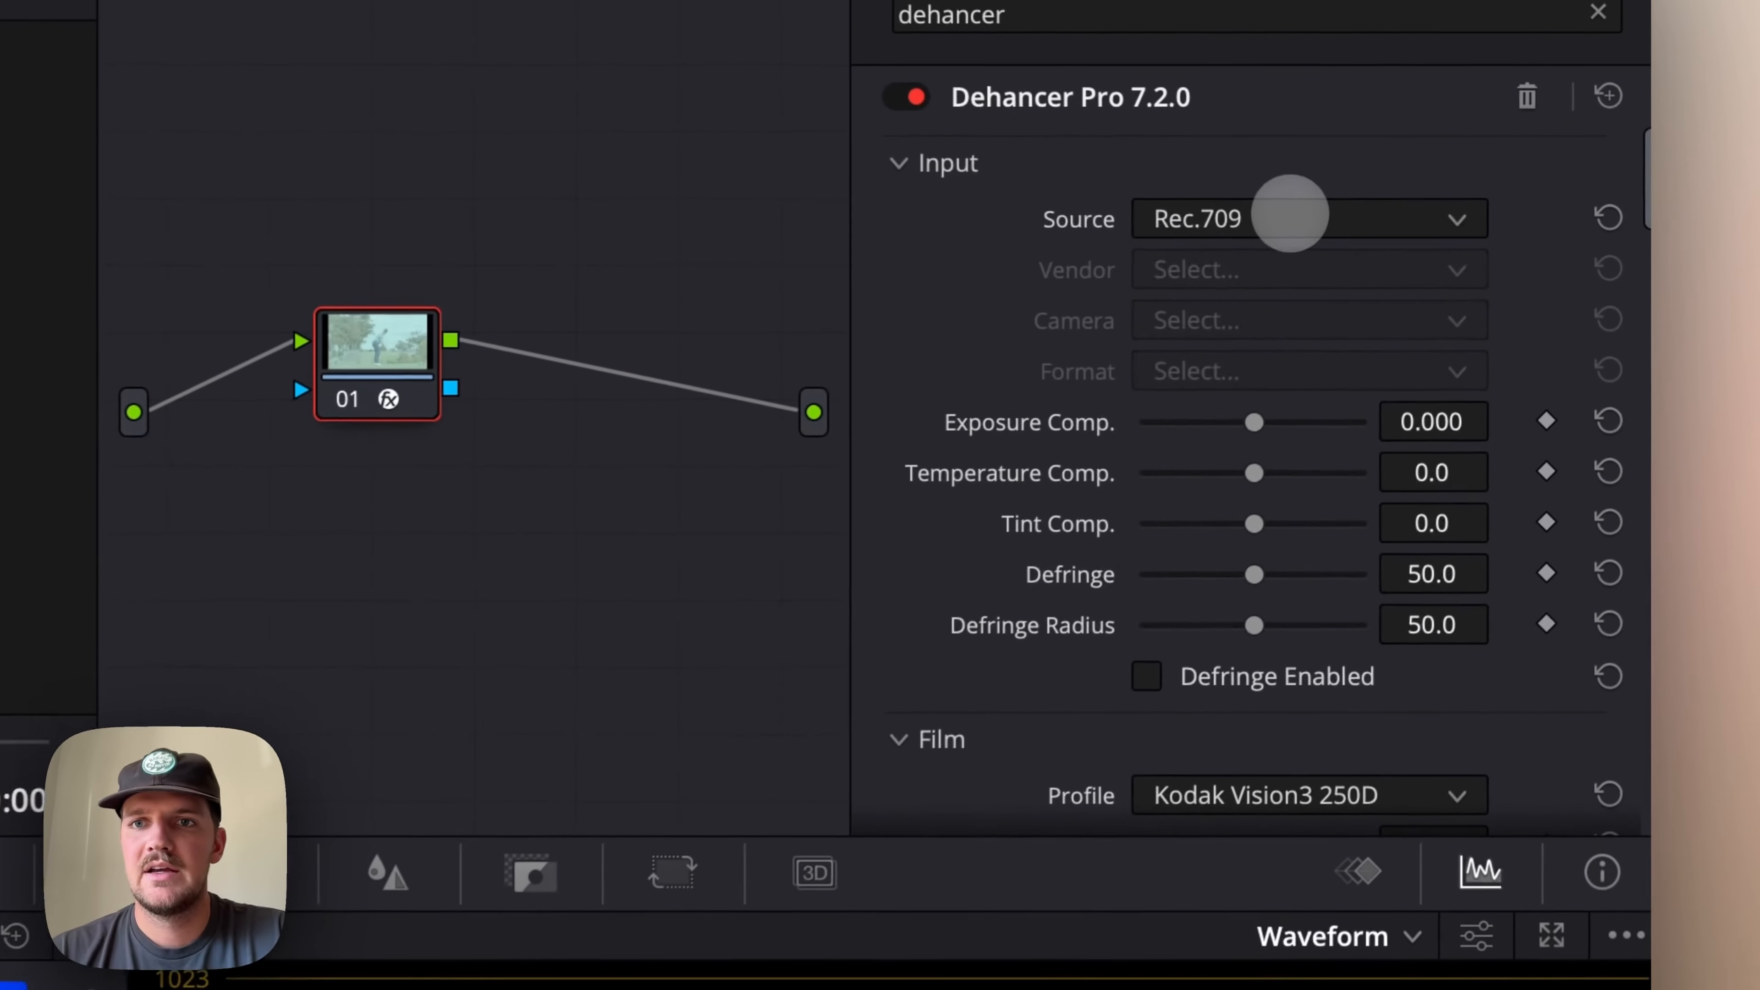
# Set the Dehancer input source to Choose Camera, with vendor Fujifilm, camera X-T5 and format F-Log2
pyautogui.click(1291, 217)
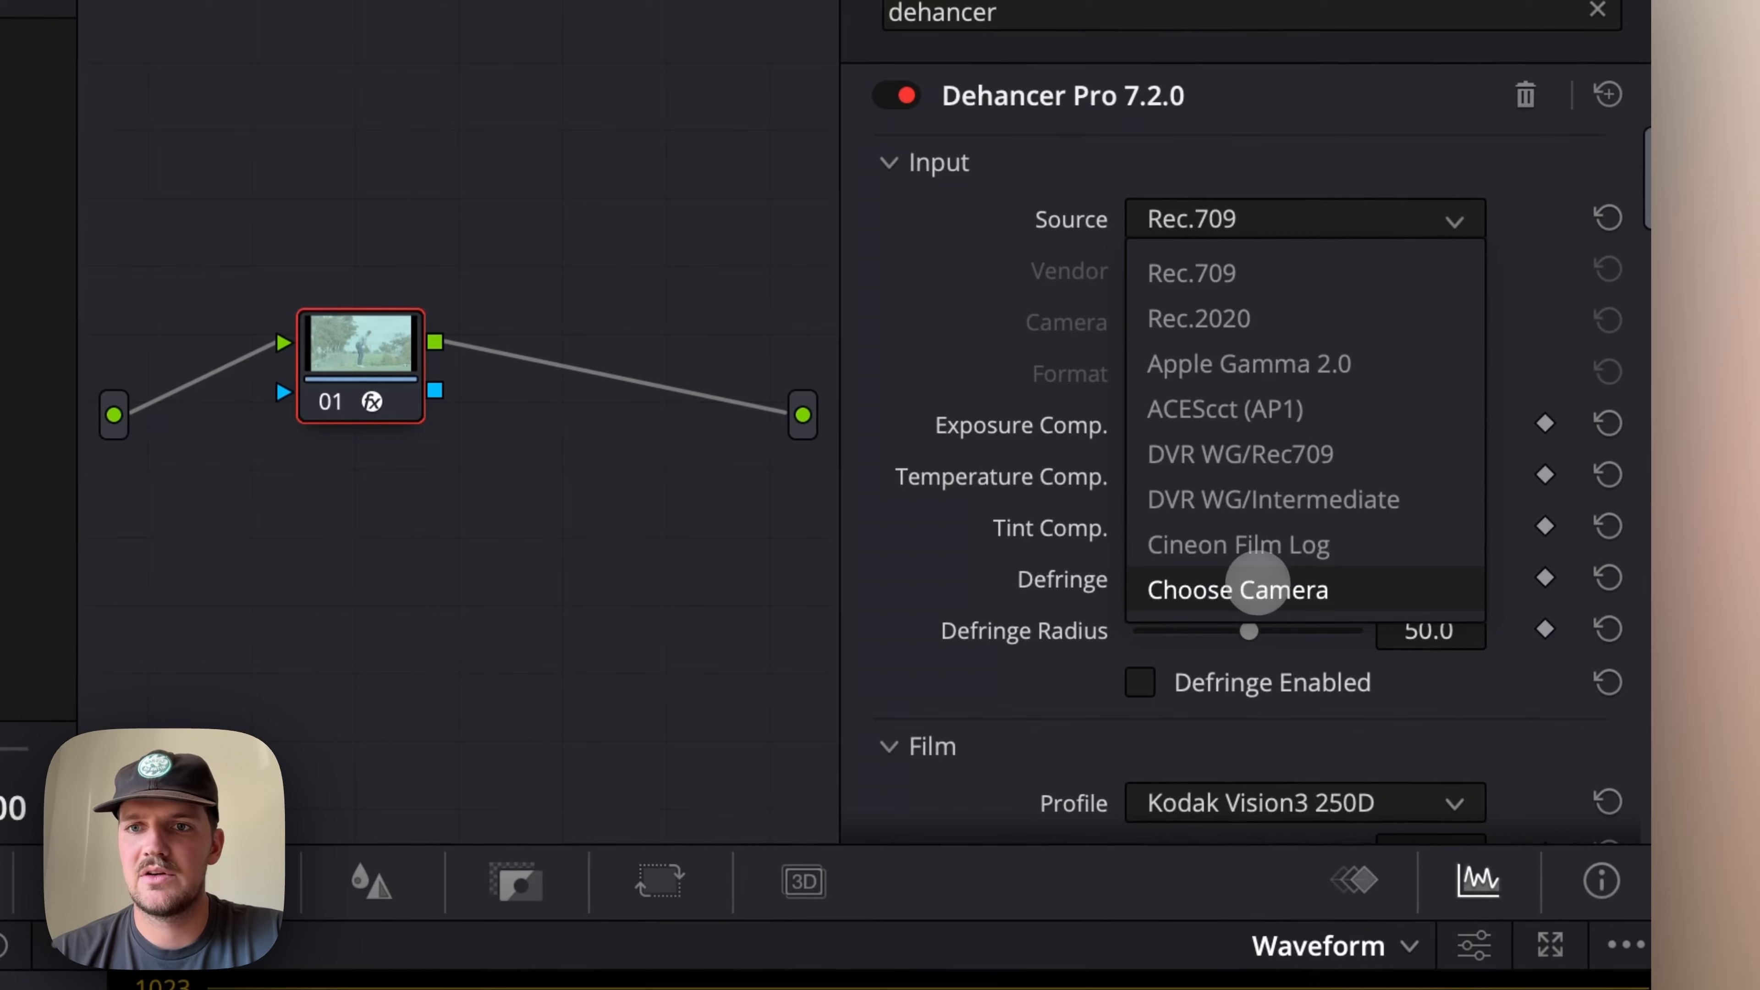
pyautogui.click(1250, 589)
pyautogui.click(1386, 272)
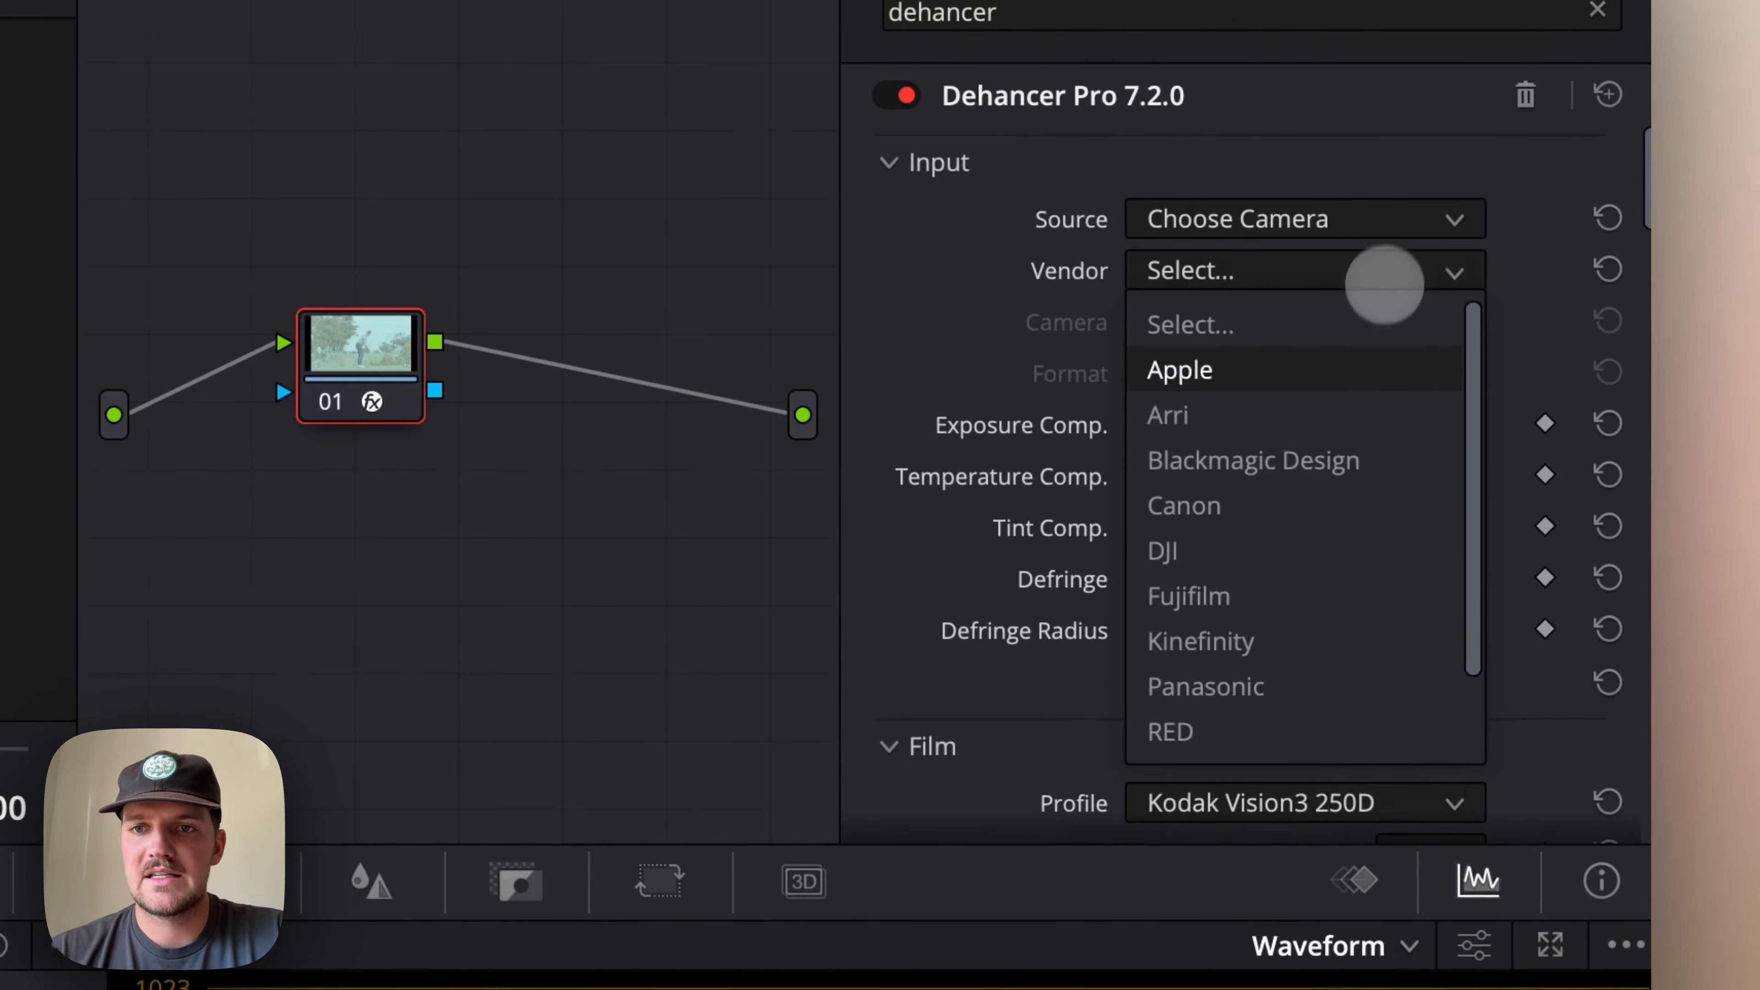
pyautogui.click(1328, 598)
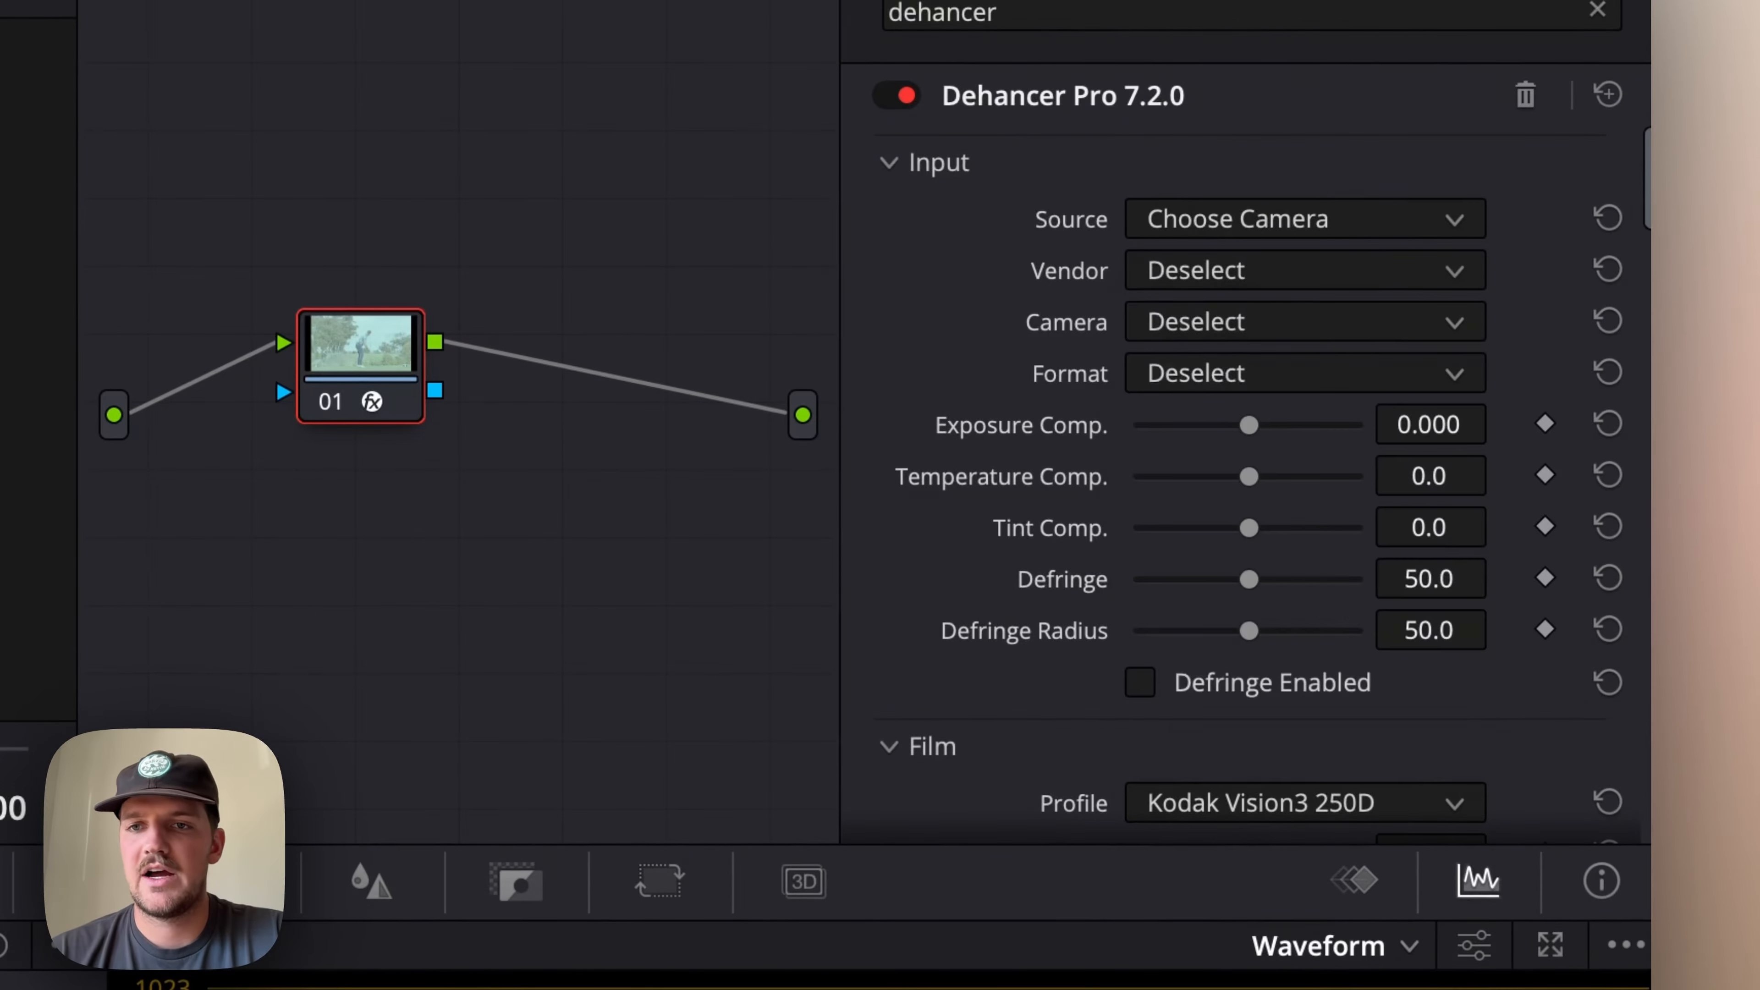
pyautogui.click(1400, 322)
pyautogui.click(1328, 598)
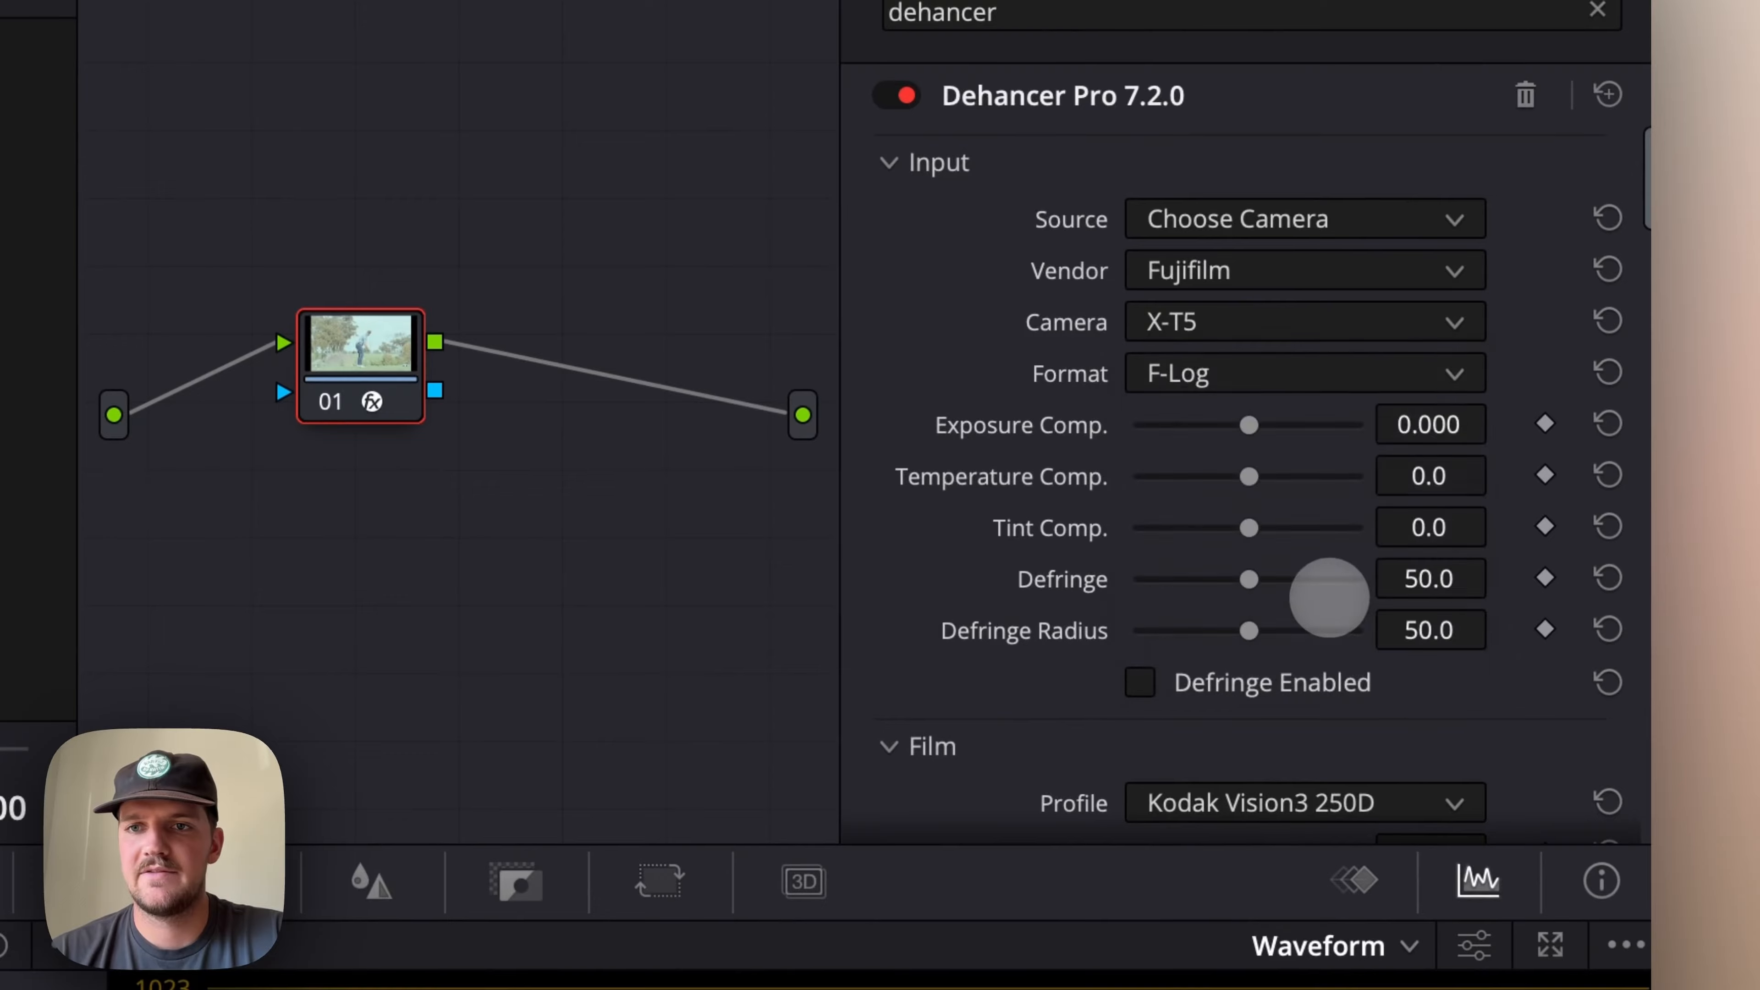
pyautogui.click(1411, 373)
pyautogui.click(1351, 517)
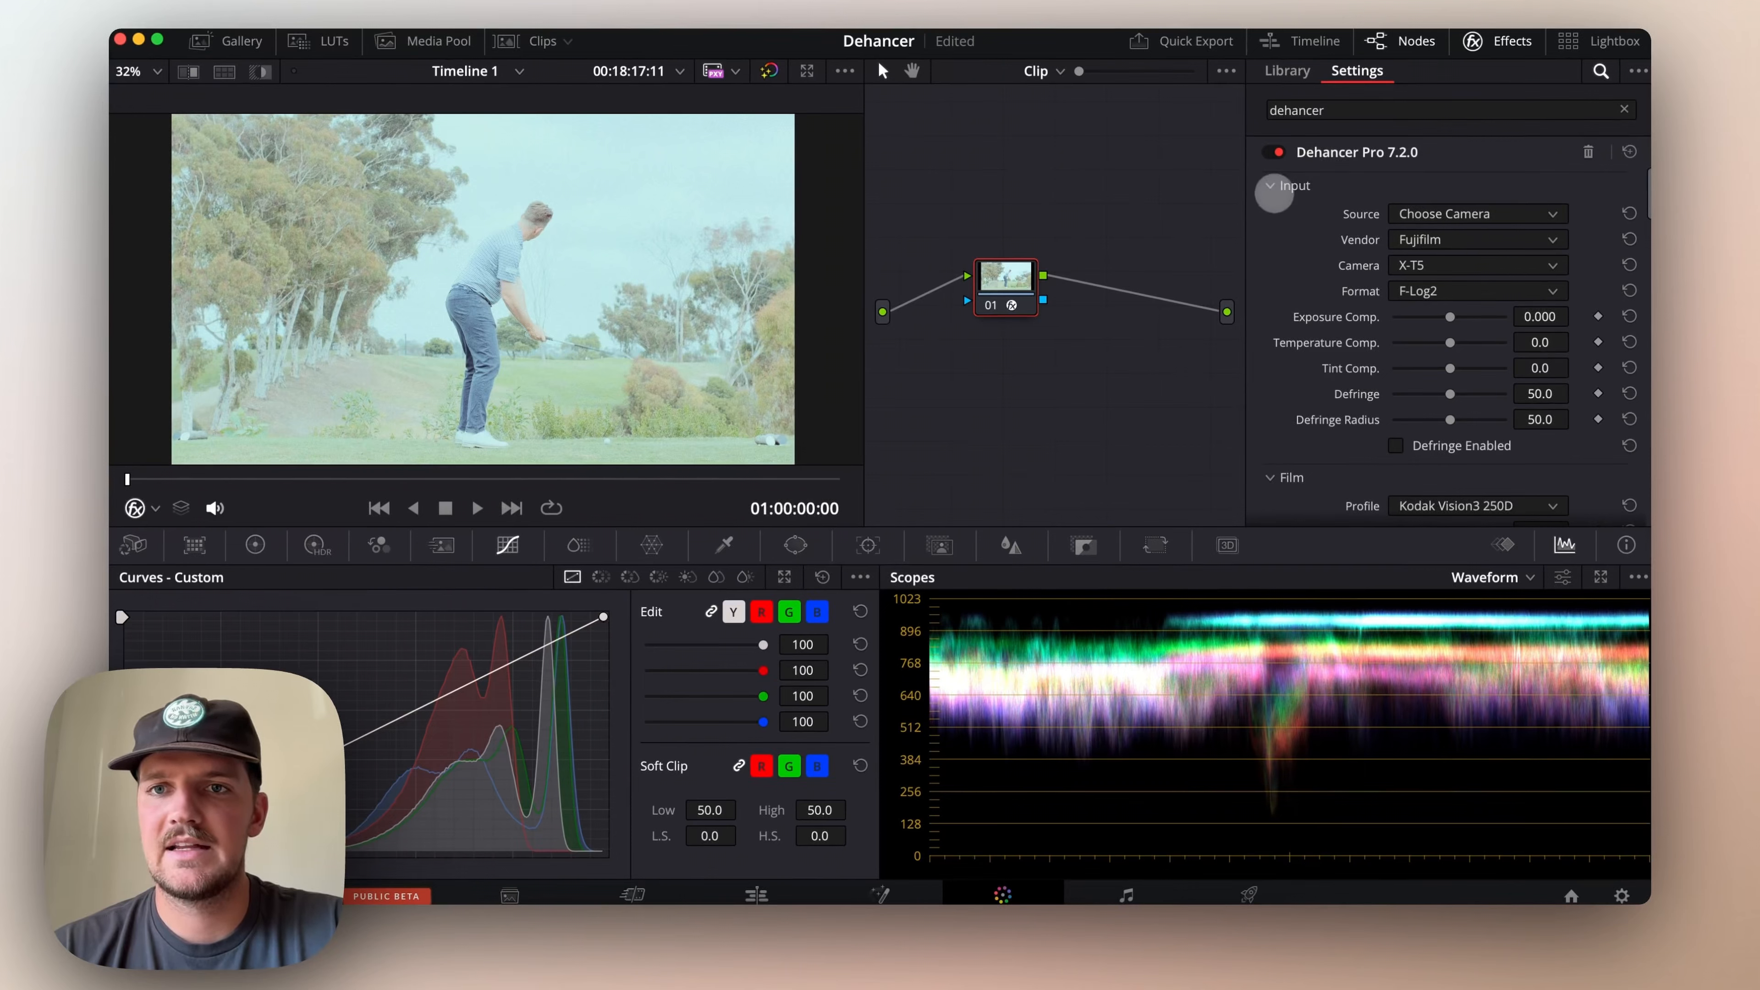
# Look through the Dehancer Pro setting groups and collapse the expanded ones
pyautogui.scroll(-15, 1295, 193)
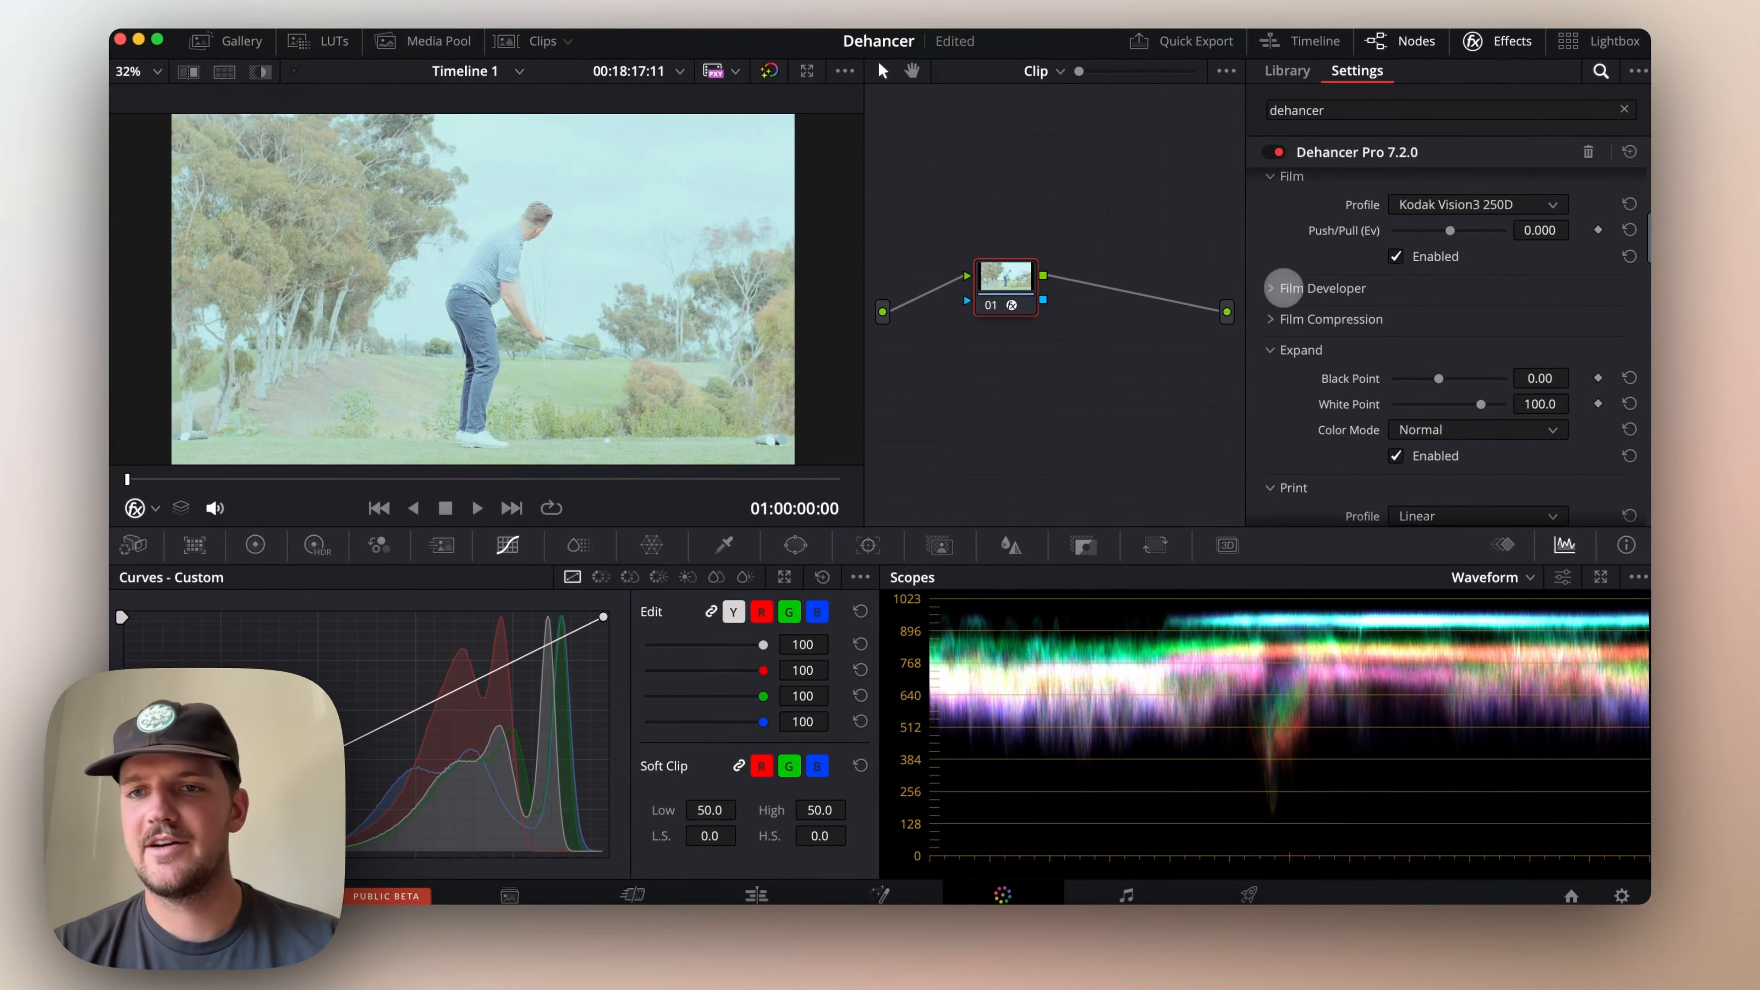
pyautogui.scroll(-15, 1447, 340)
pyautogui.scroll(18, 1448, 340)
pyautogui.scroll(10, 1448, 339)
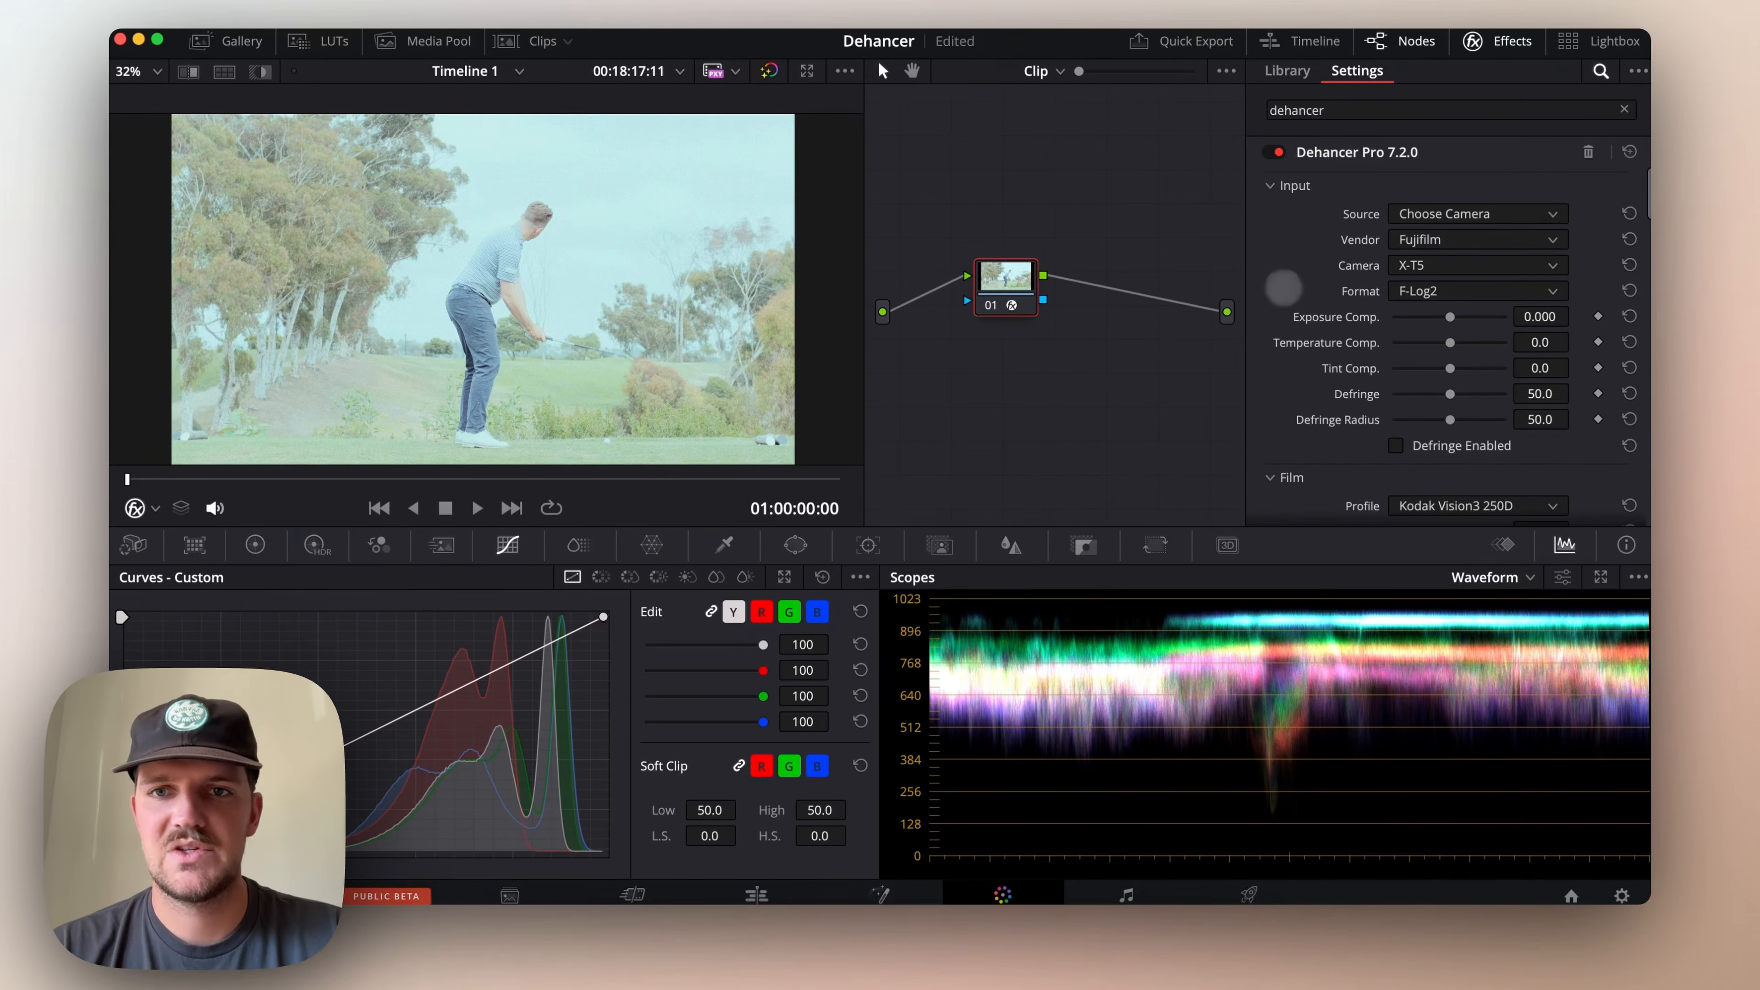
pyautogui.click(1324, 185)
pyautogui.scroll(-10, 1357, 347)
pyautogui.scroll(10, 1356, 346)
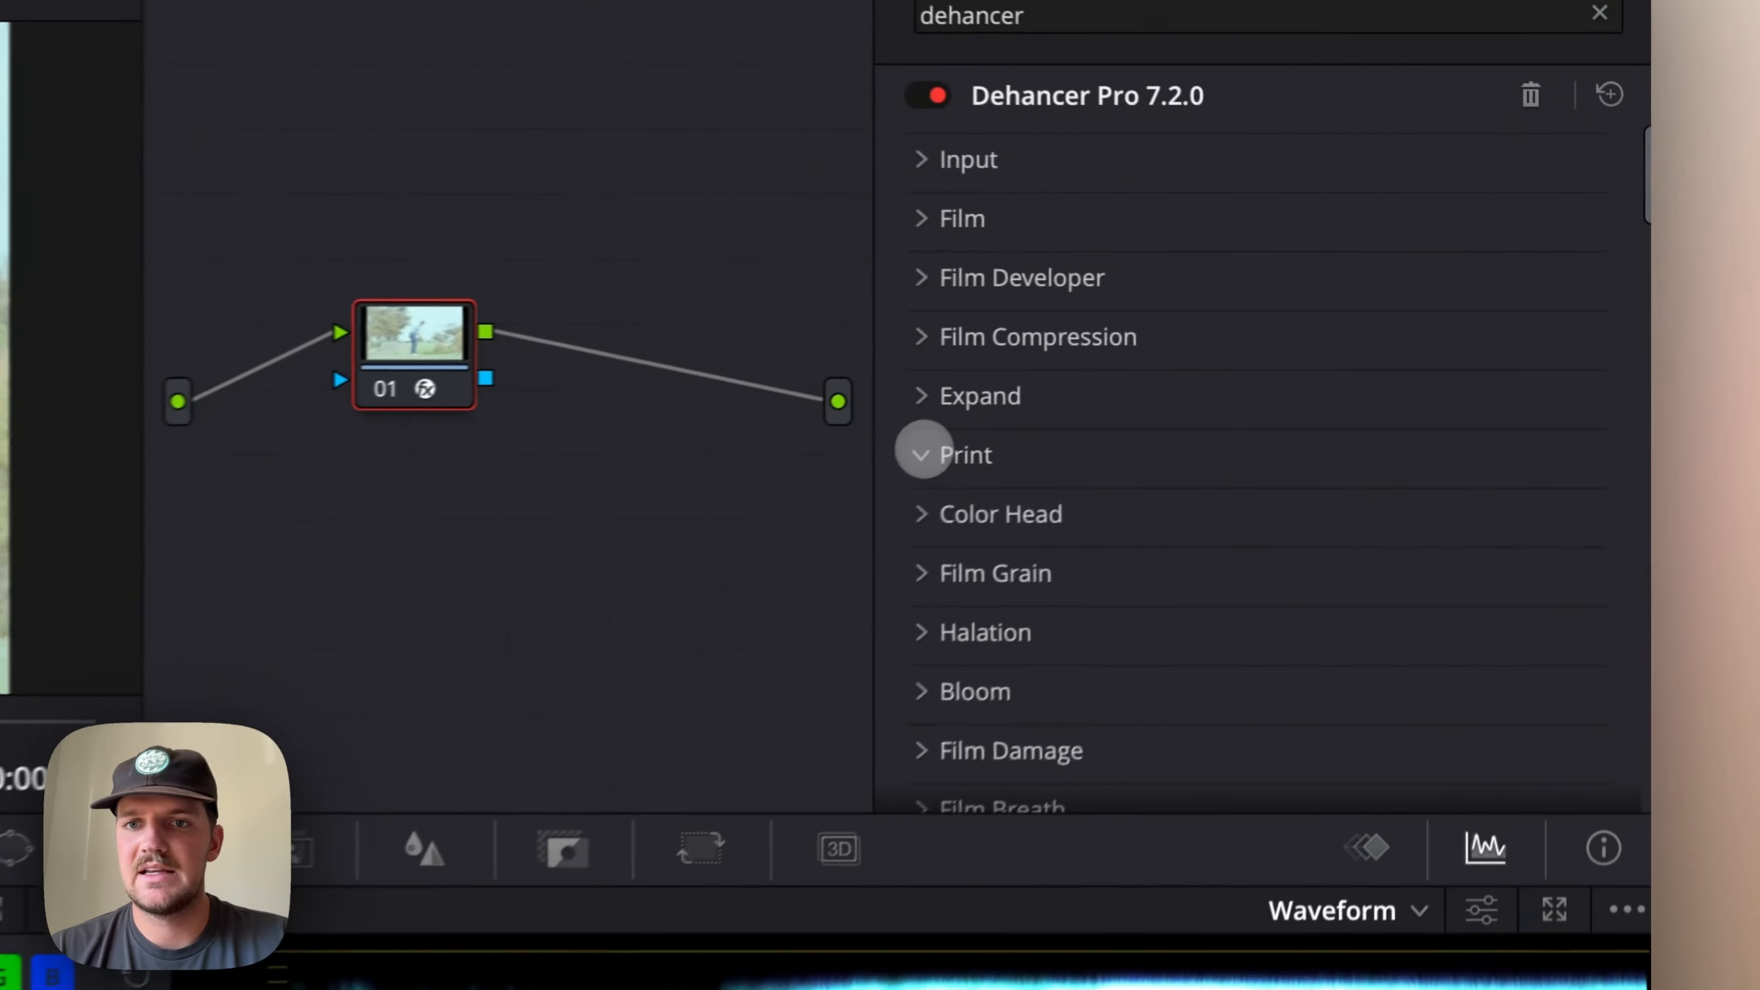
# Try the Kodak 2383 Print Film profile in the Print settings
pyautogui.click(1274, 340)
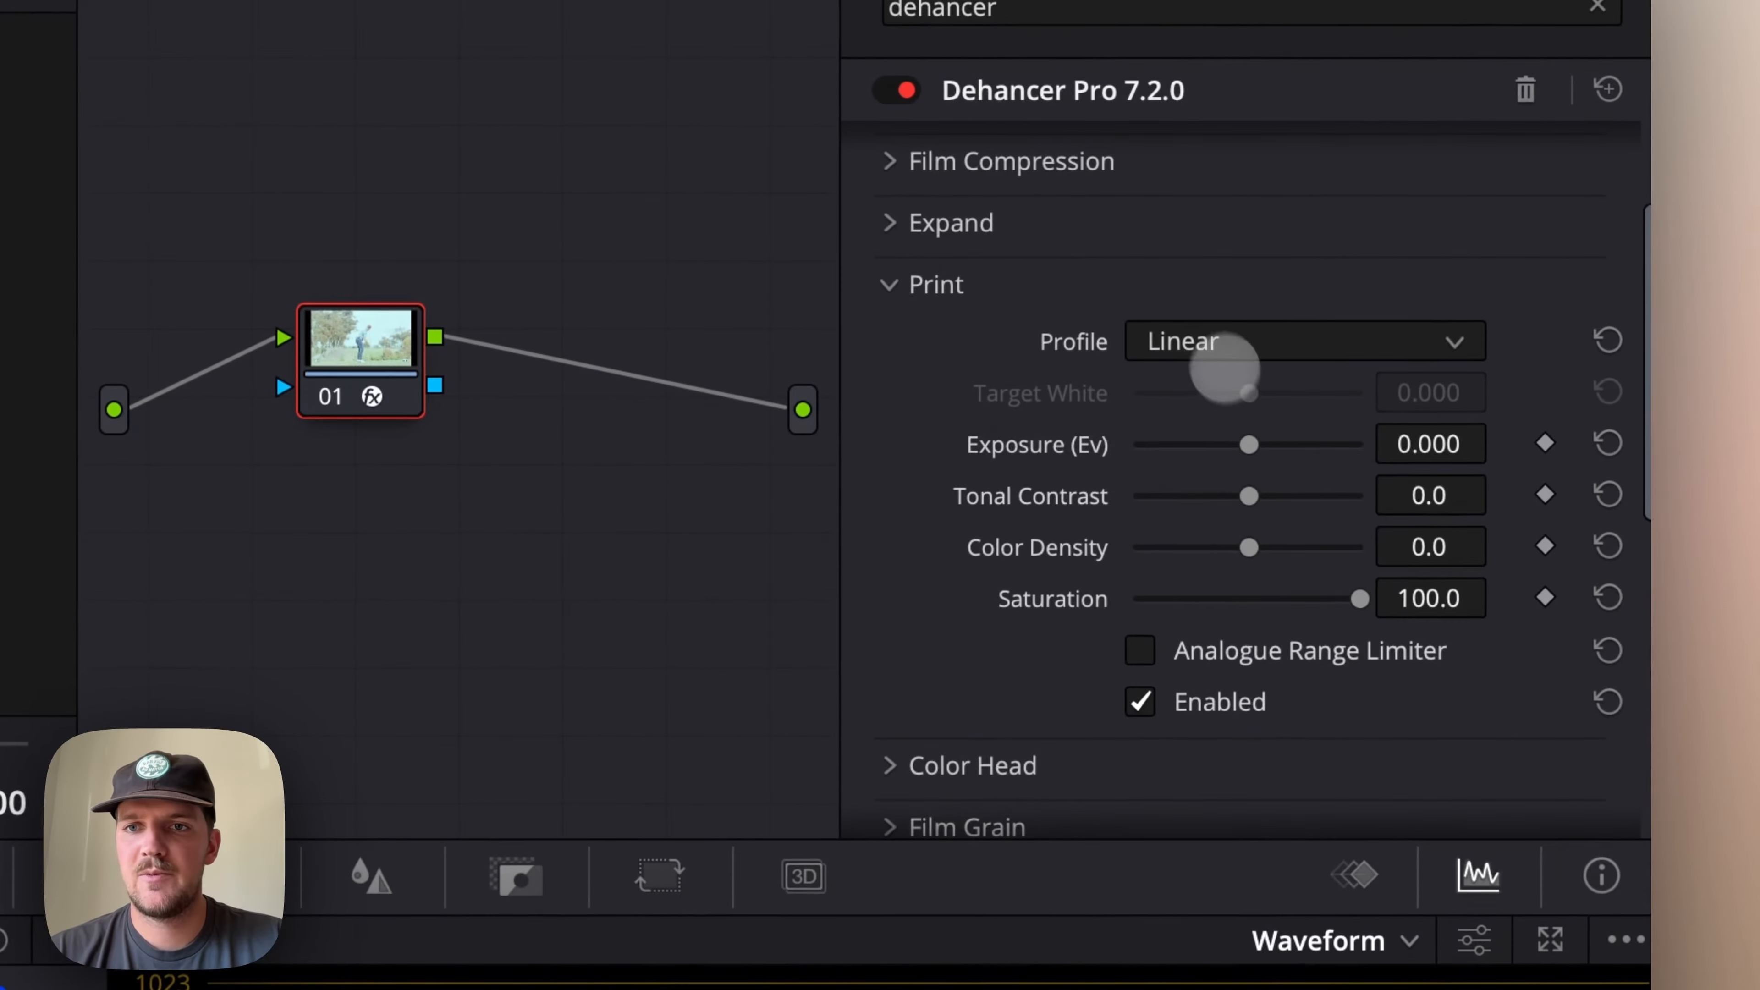
pyautogui.click(1202, 339)
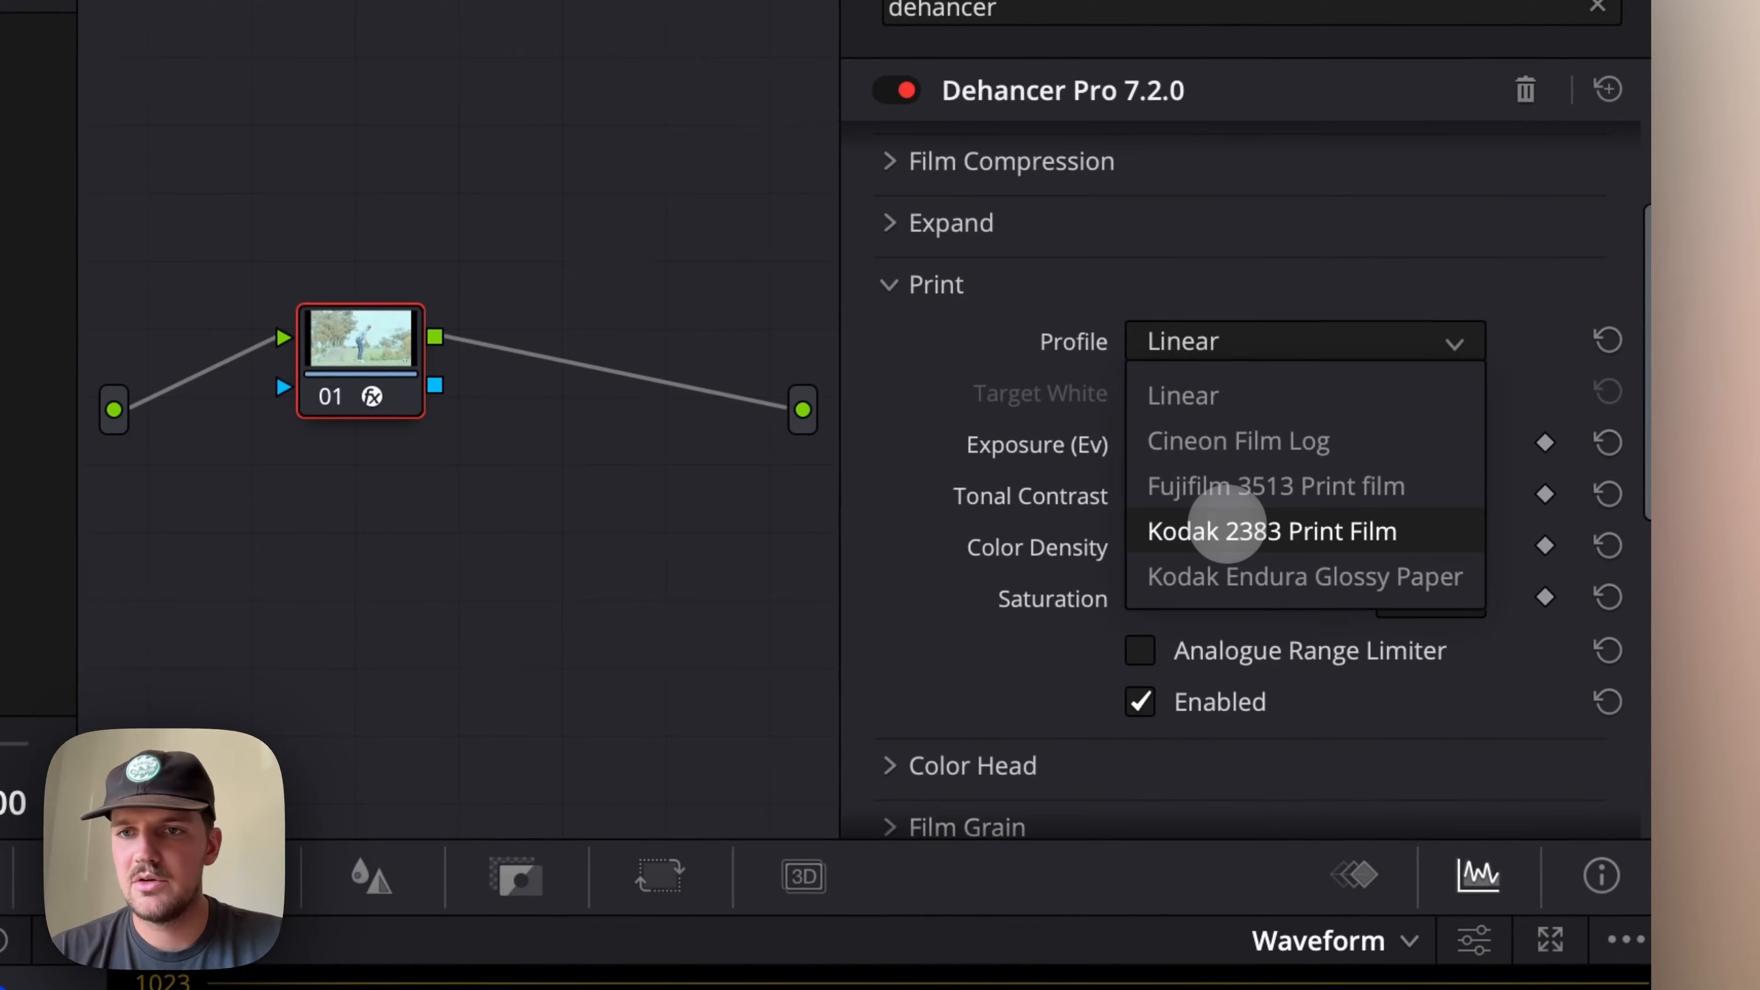
pyautogui.click(1227, 531)
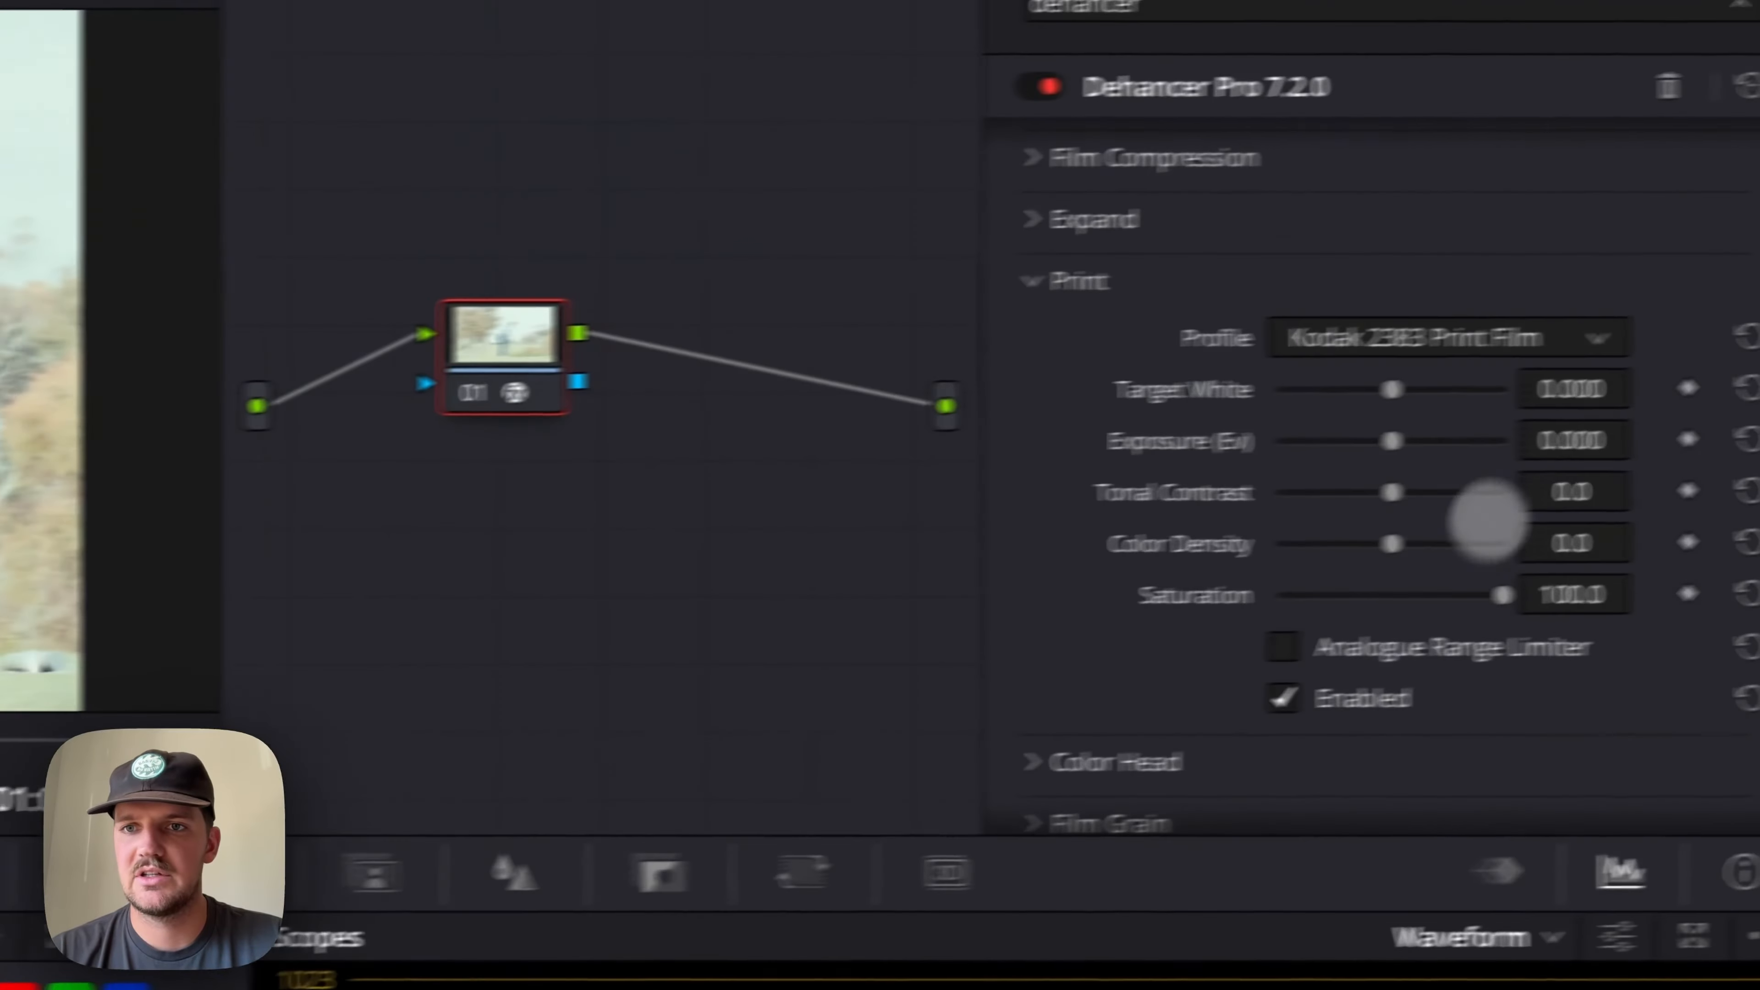
# Set the Print profile to Kodak Endura Glossy Paper and collapse the Print group
pyautogui.click(1364, 352)
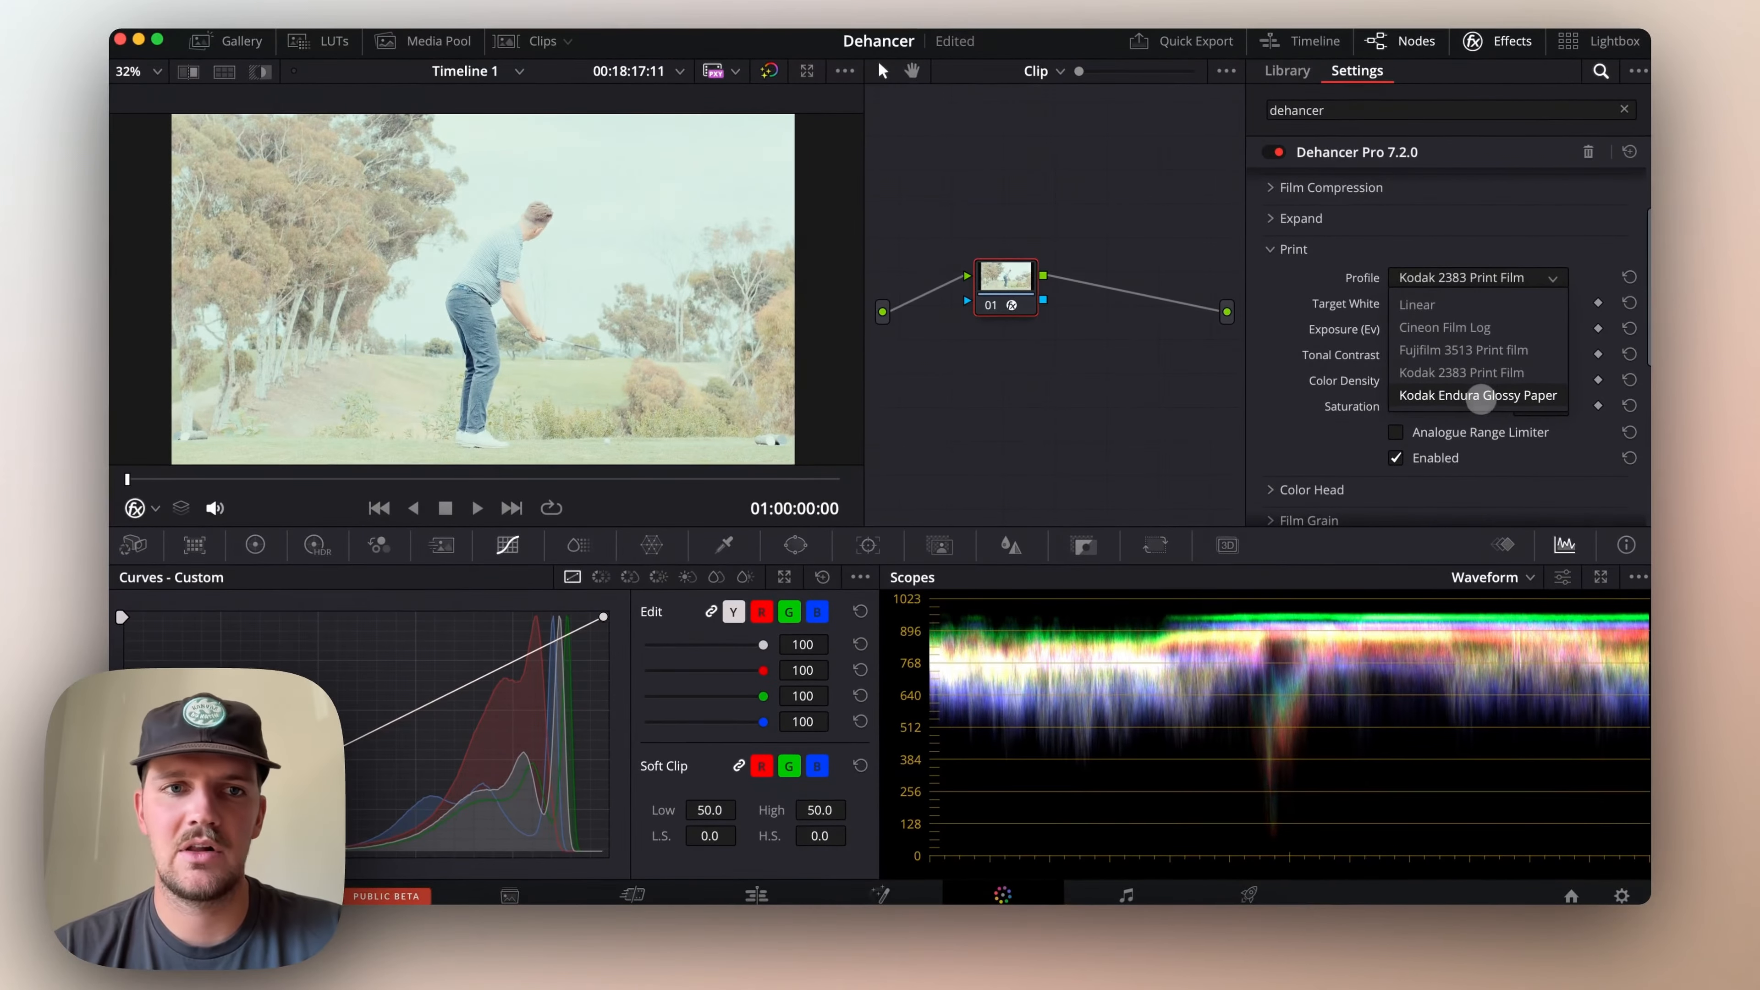
pyautogui.click(1480, 397)
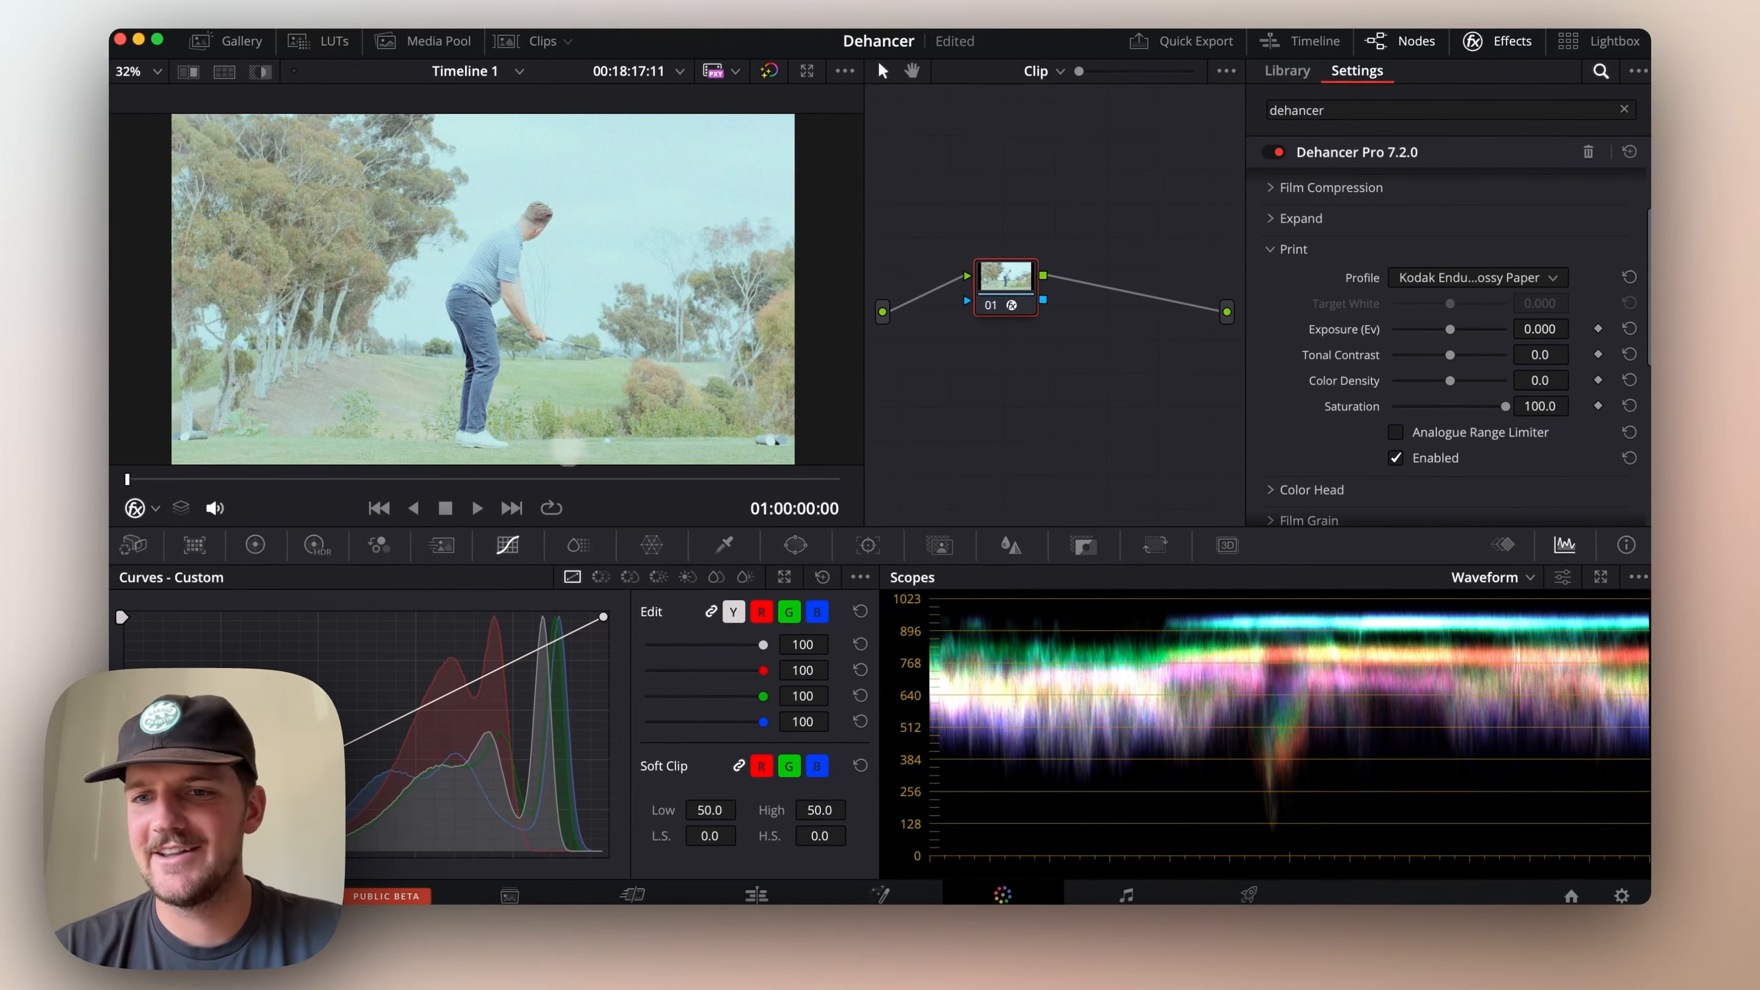
pyautogui.click(1271, 249)
# Browse the available film stock profiles and try Ilford HP5 Plus 400 as the Film profile
pyautogui.scroll(1, 1272, 252)
pyautogui.scroll(1, 1273, 251)
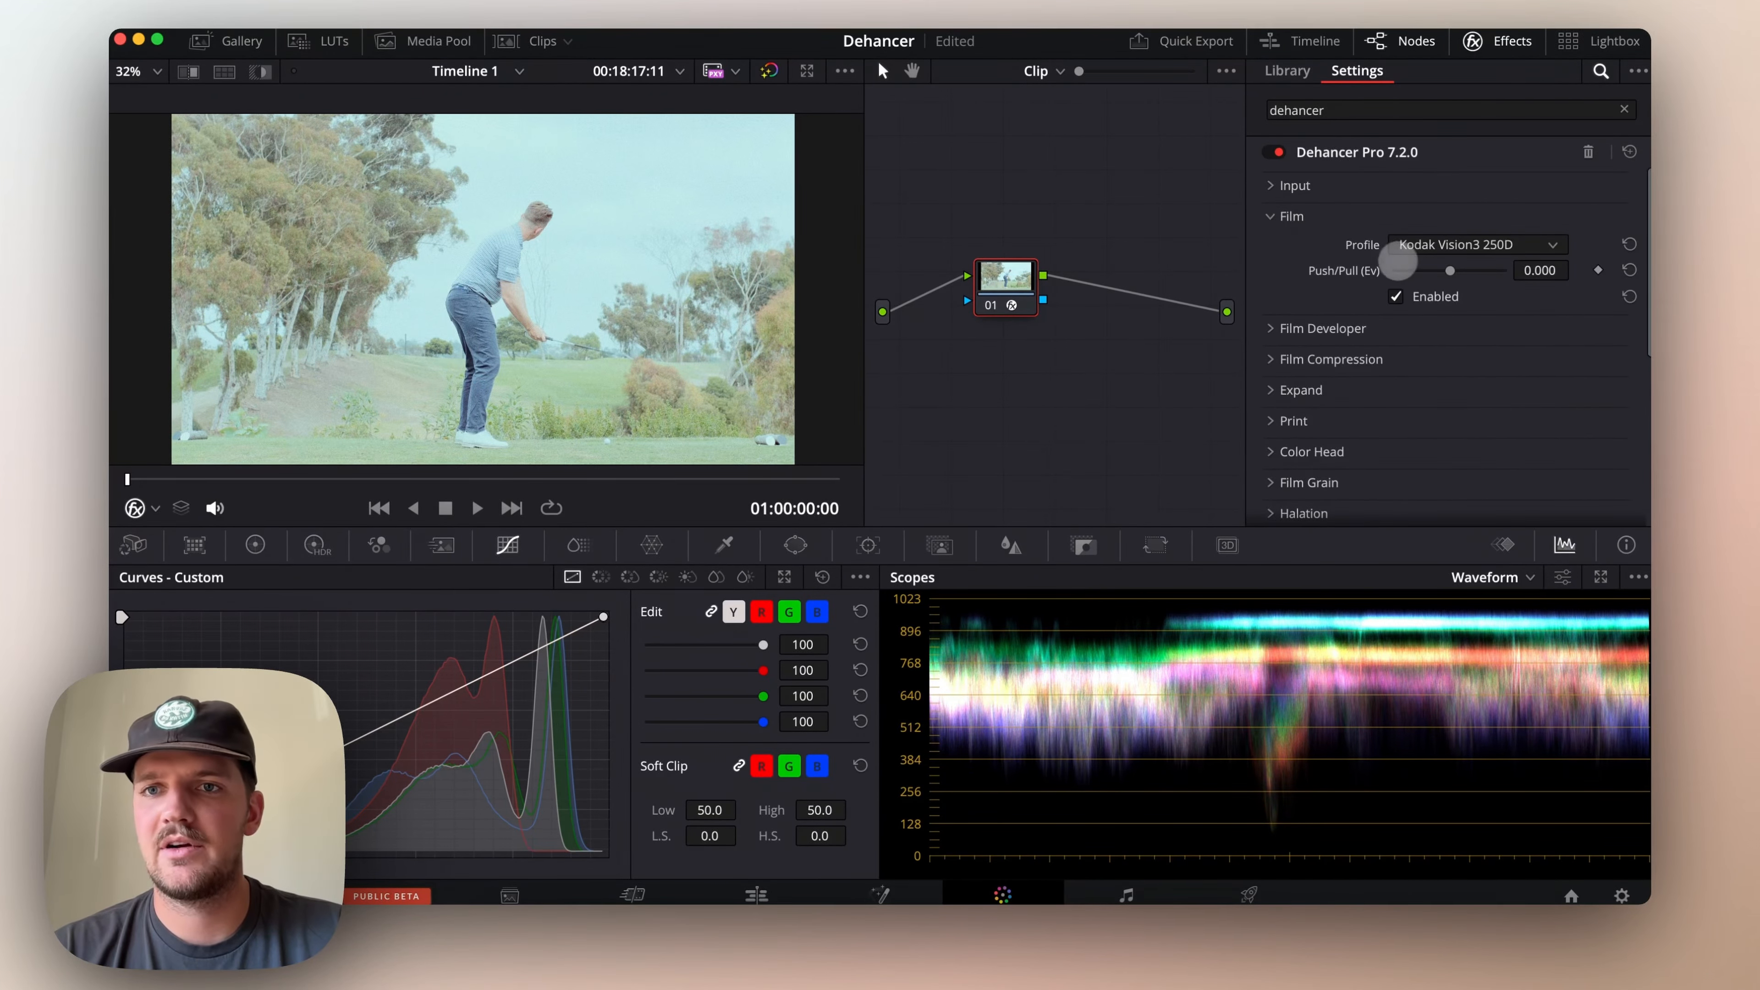
pyautogui.click(1403, 248)
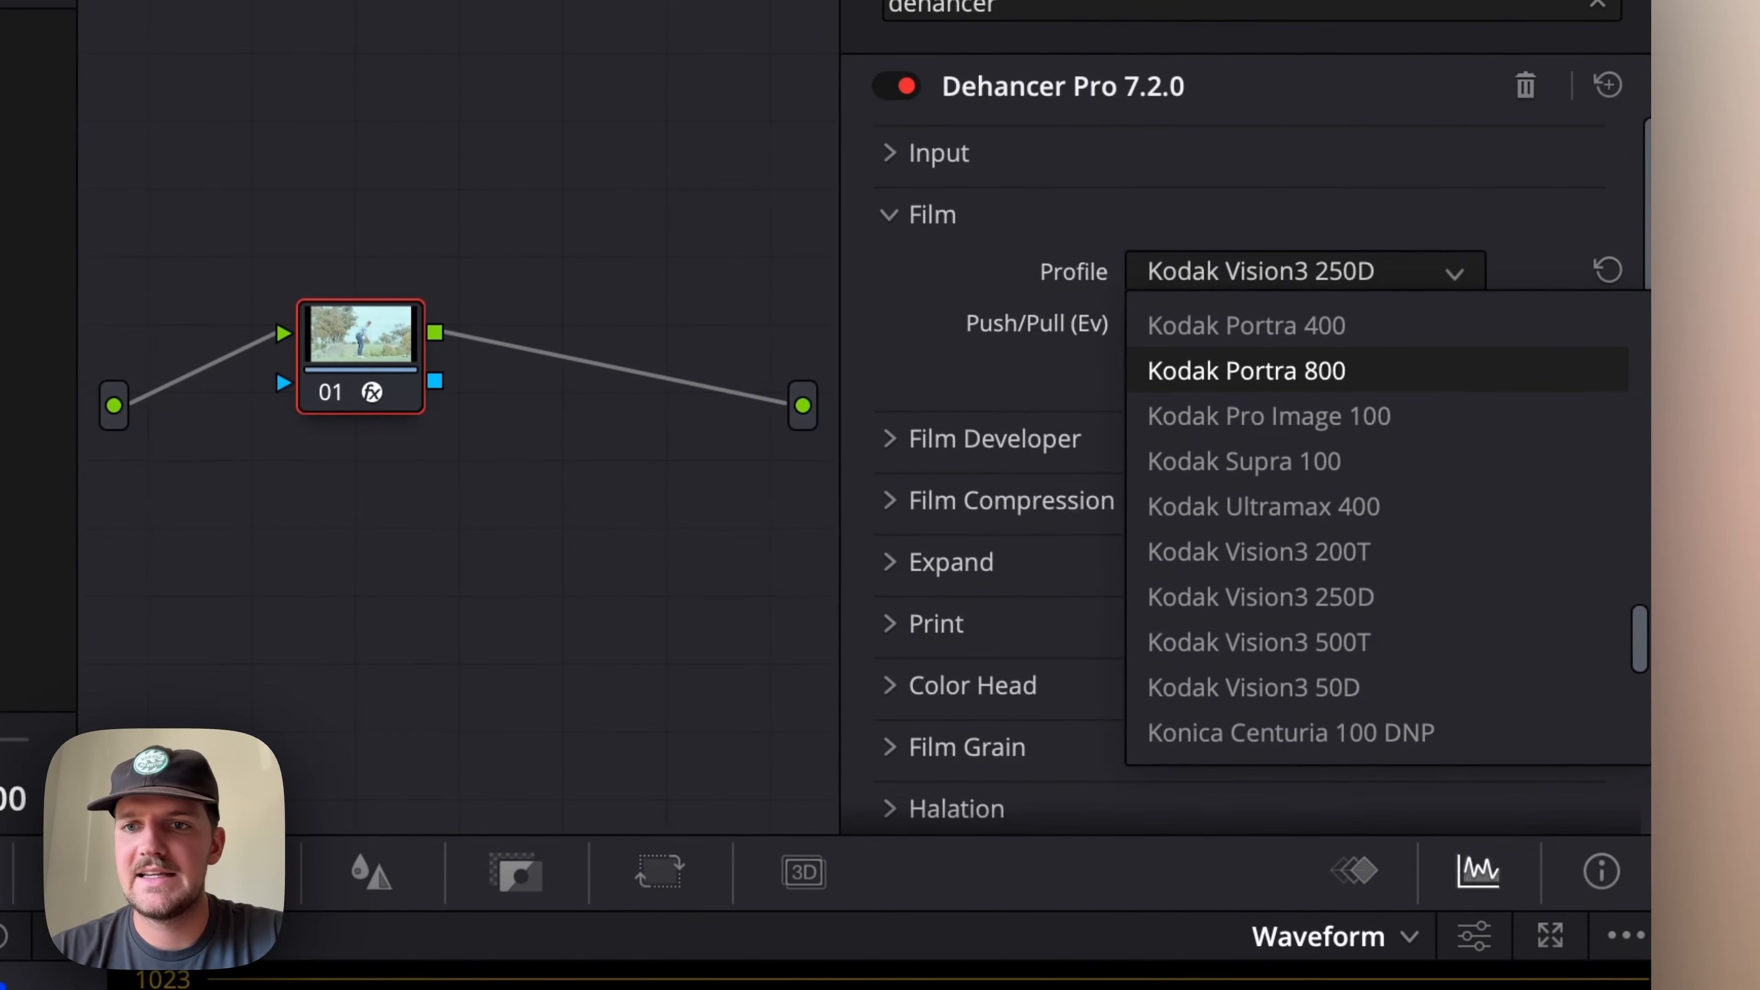
pyautogui.scroll(10, 1257, 640)
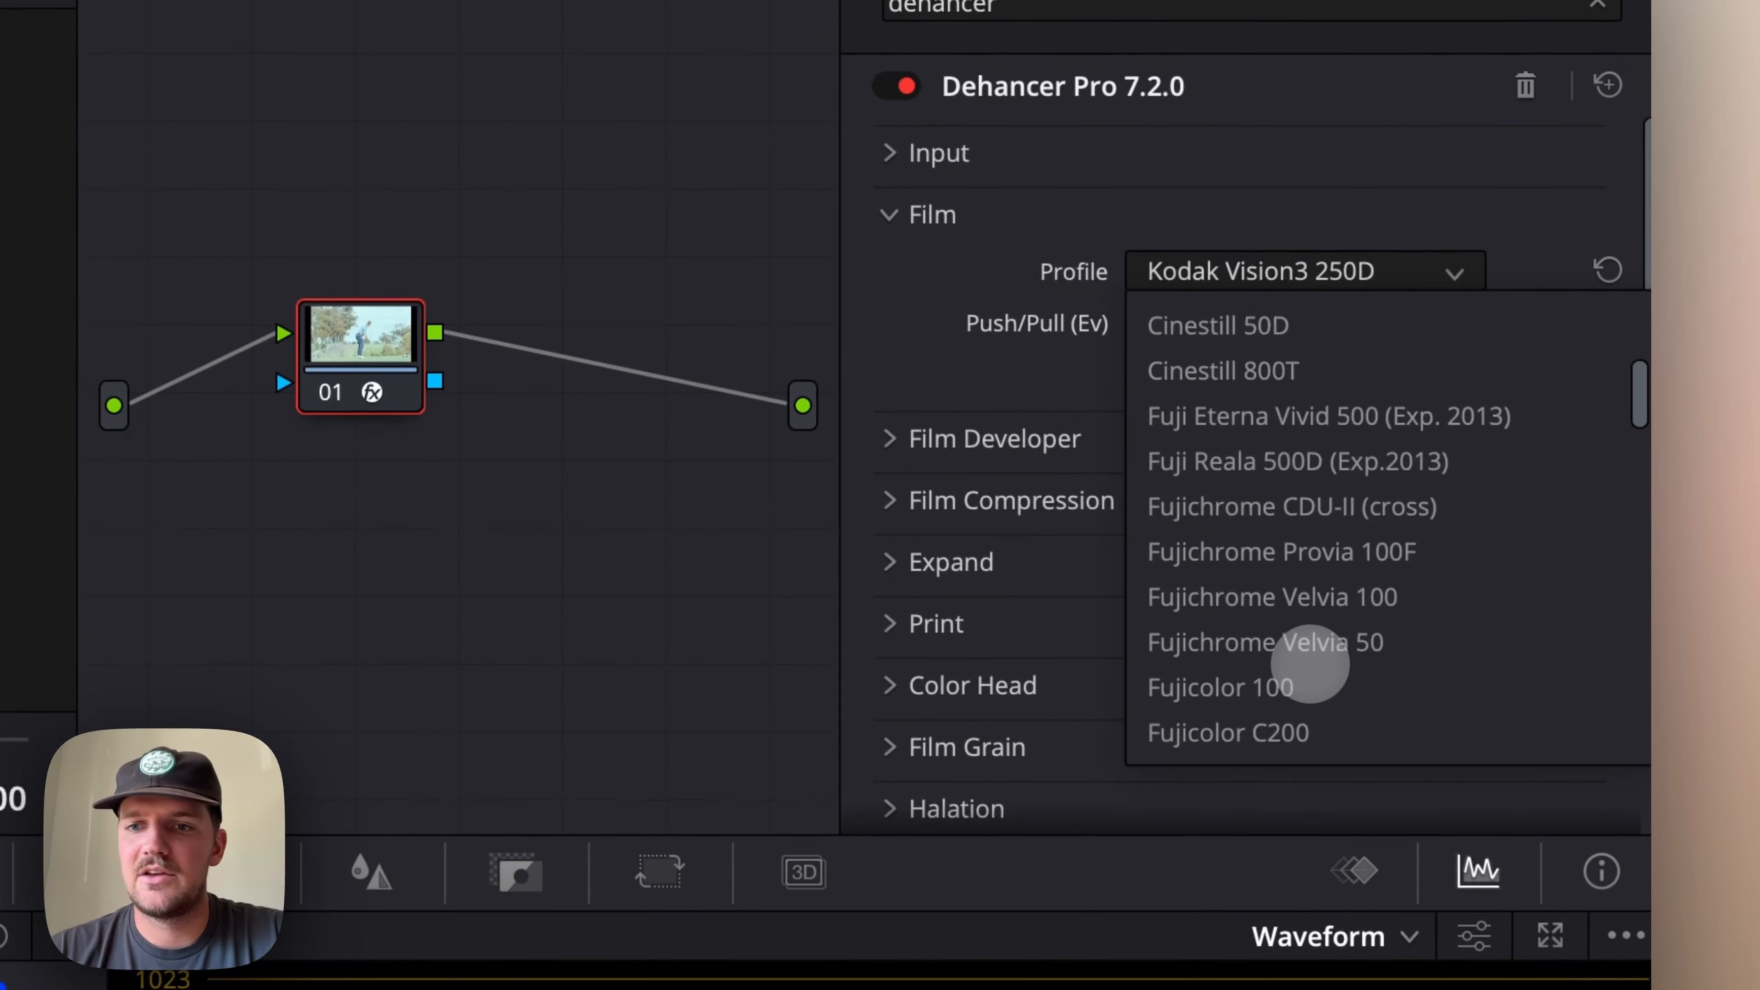
pyautogui.scroll(2, 1310, 664)
pyautogui.scroll(6, 1380, 527)
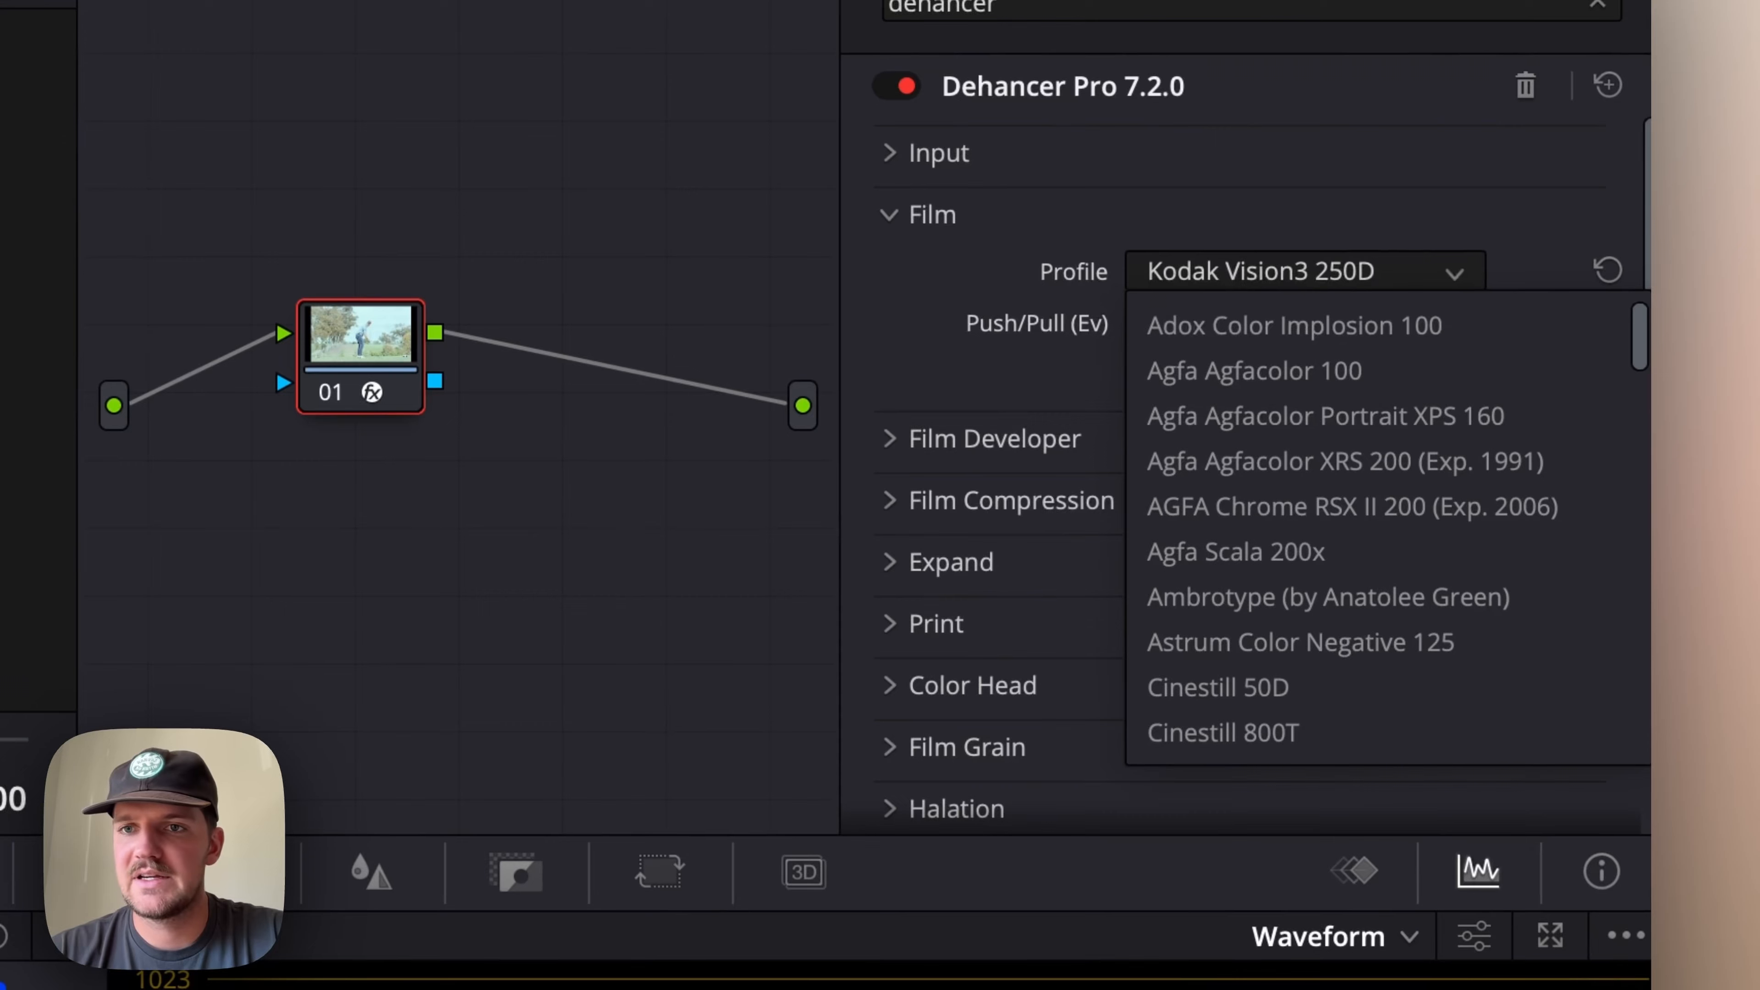
pyautogui.scroll(-4, 1310, 664)
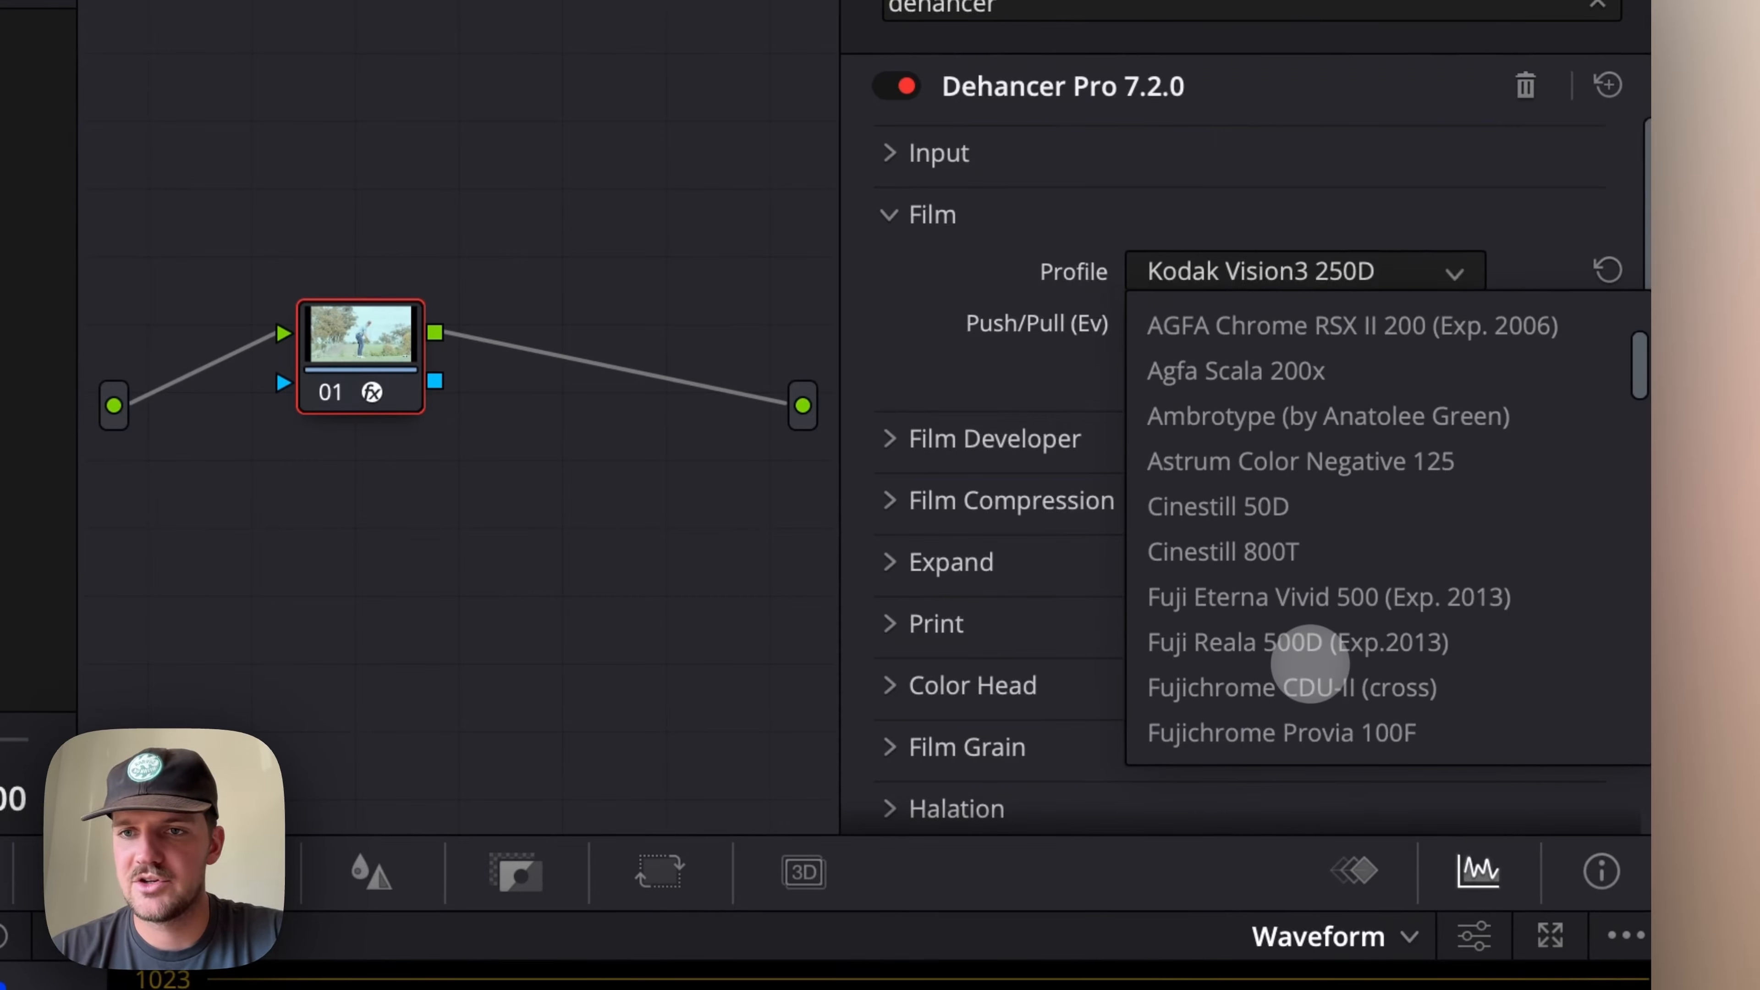
pyautogui.scroll(-1, 1309, 664)
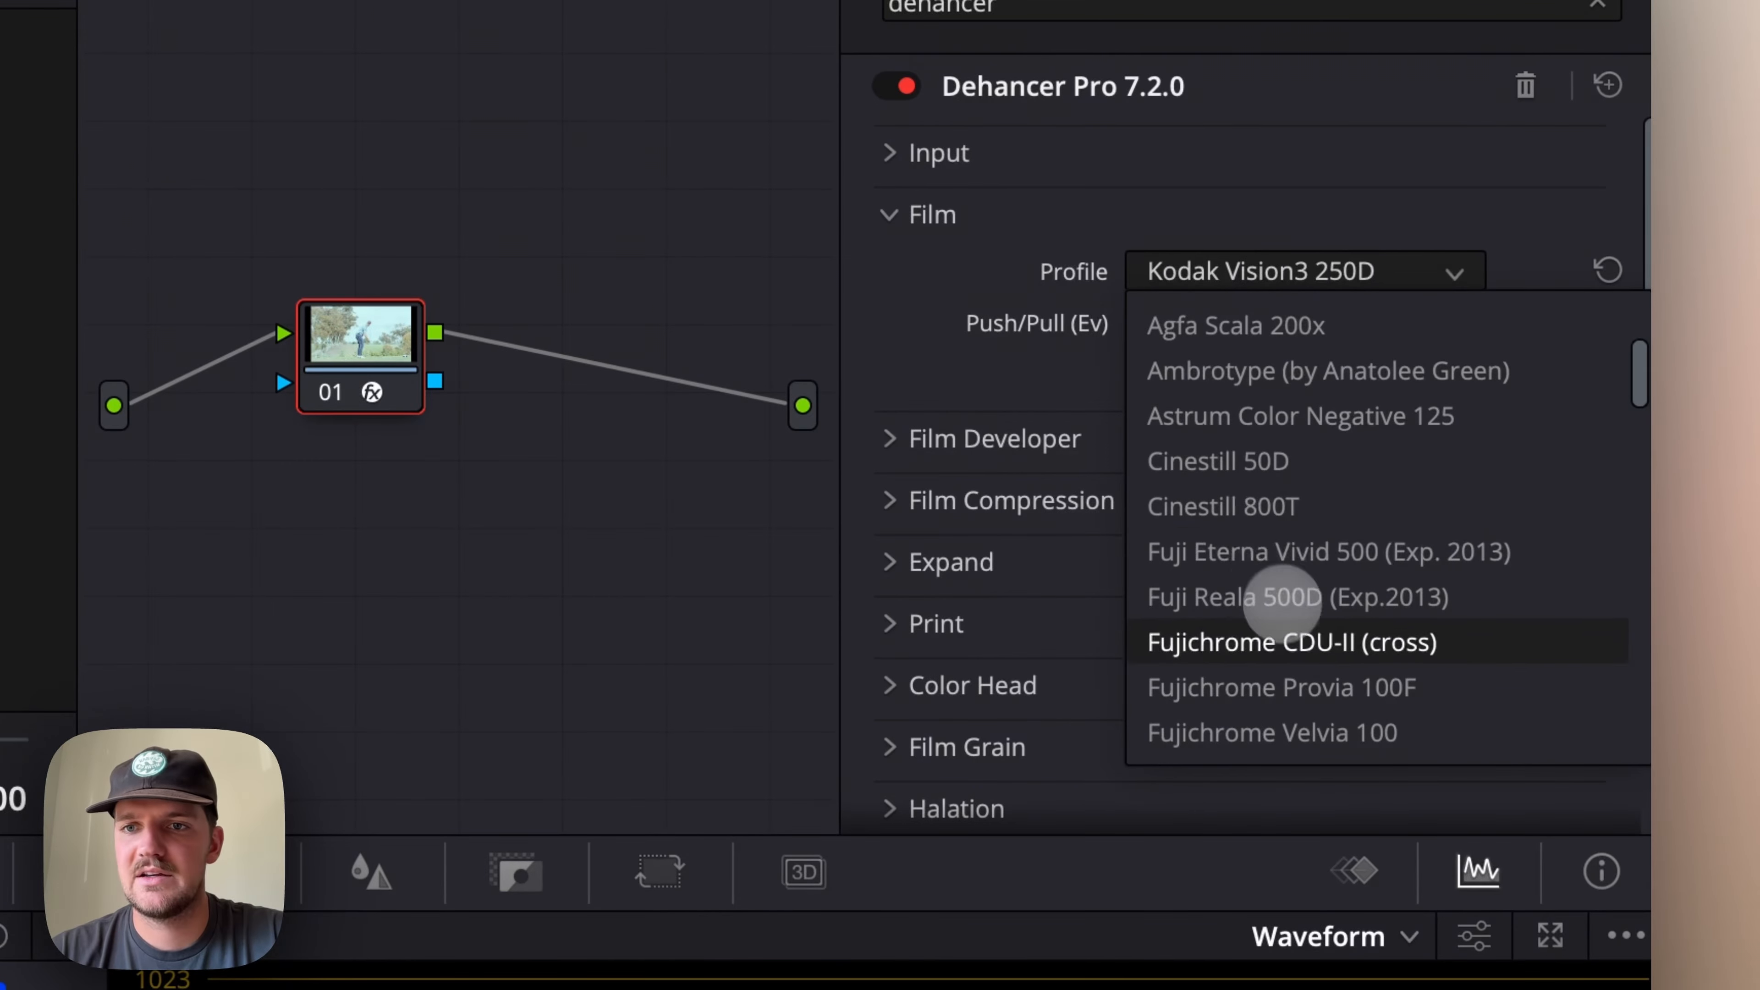
pyautogui.scroll(-20, 1280, 597)
pyautogui.scroll(2, 1280, 596)
pyautogui.scroll(7, 1277, 603)
pyautogui.scroll(-1, 1277, 603)
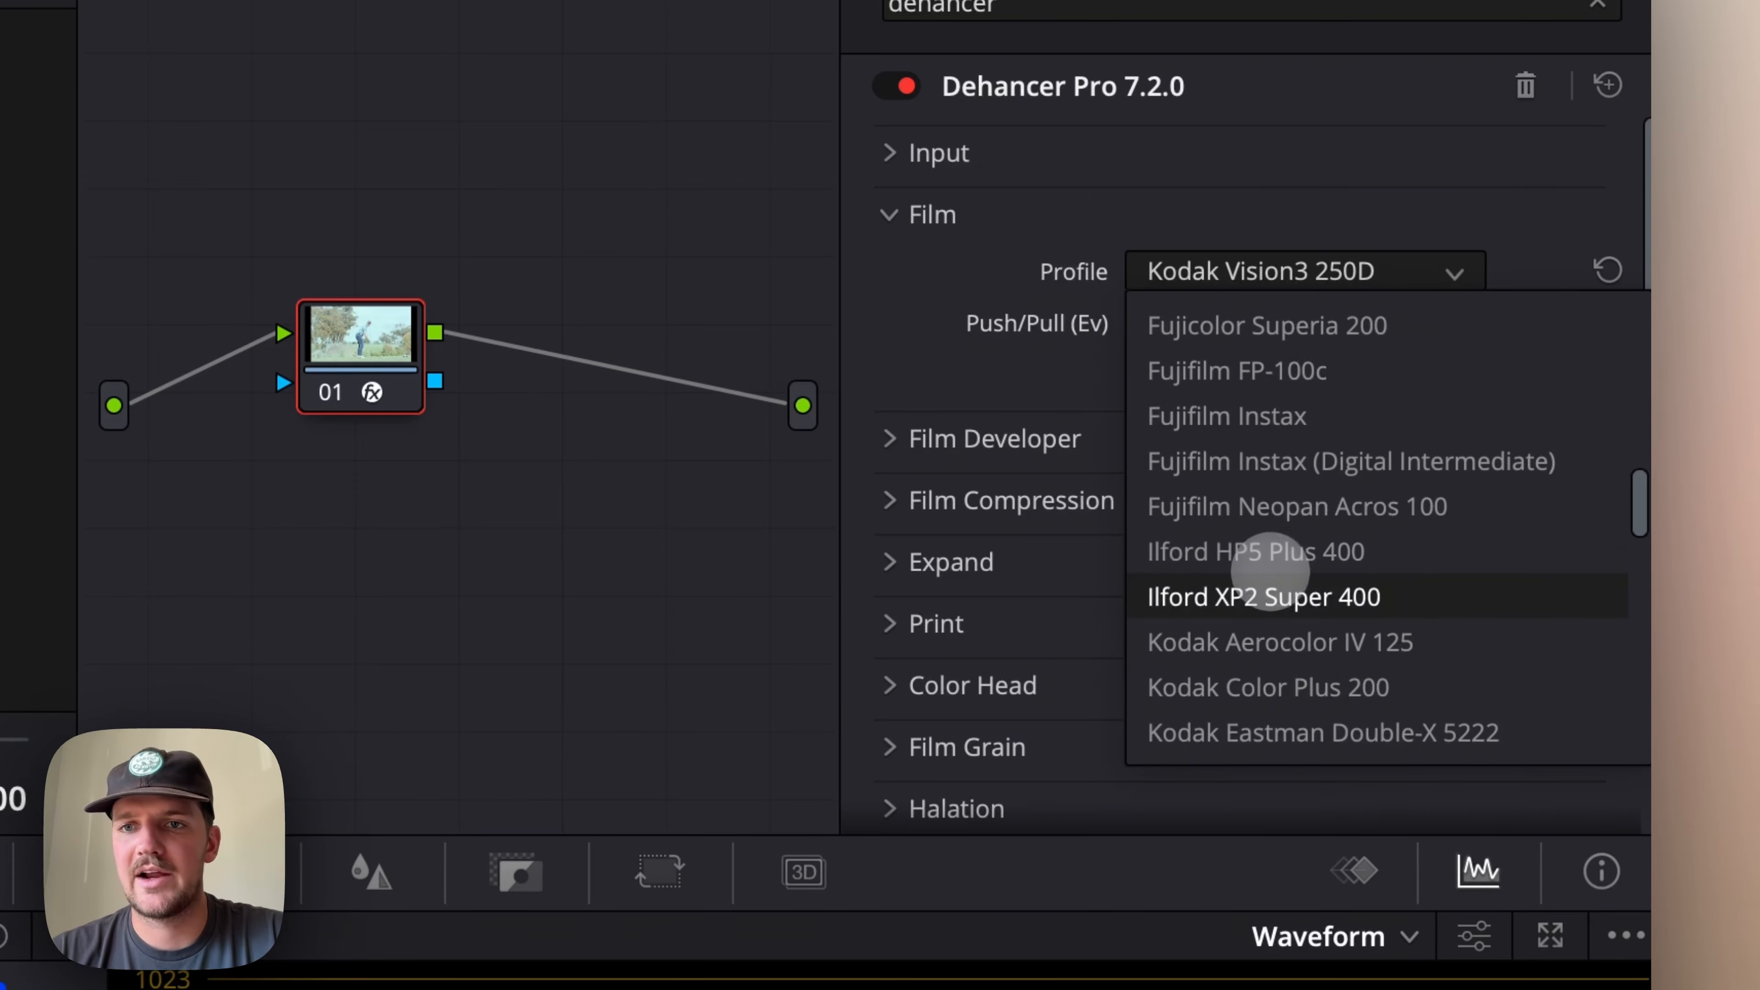
pyautogui.click(1274, 555)
# Set the Film profile to Kodak Vision3 500T and collapse the Film group
pyautogui.click(1313, 271)
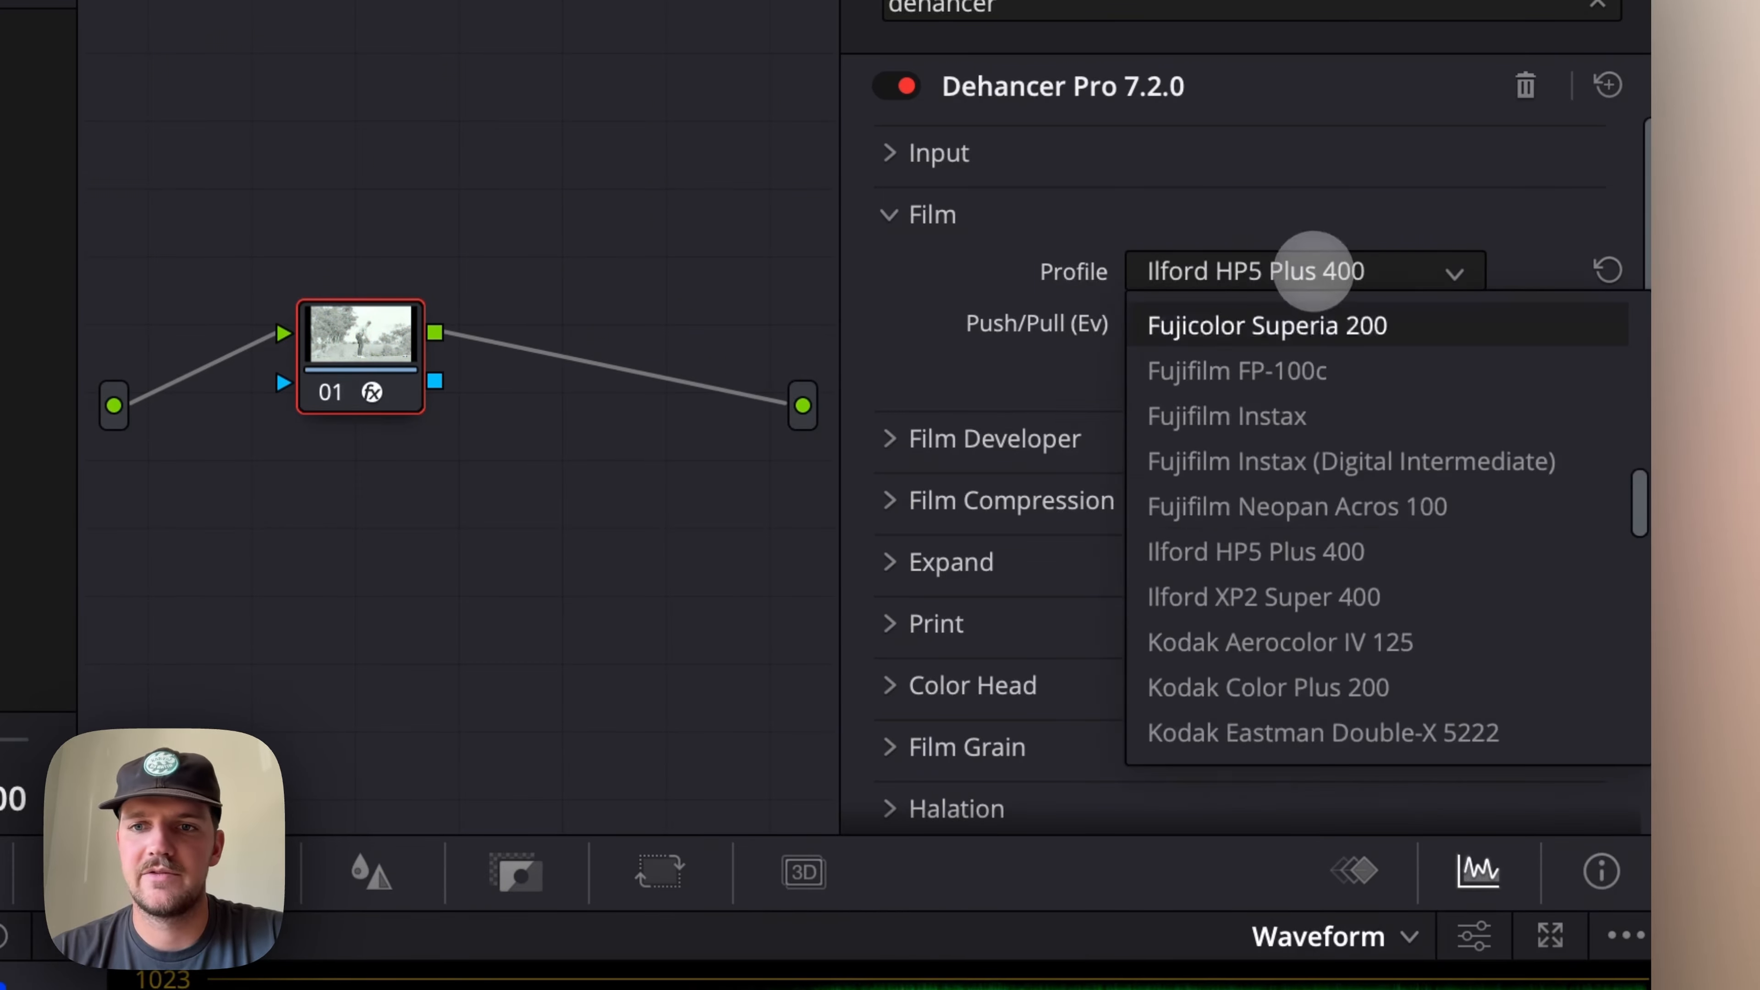
pyautogui.scroll(-20, 1278, 480)
pyautogui.scroll(7, 1257, 460)
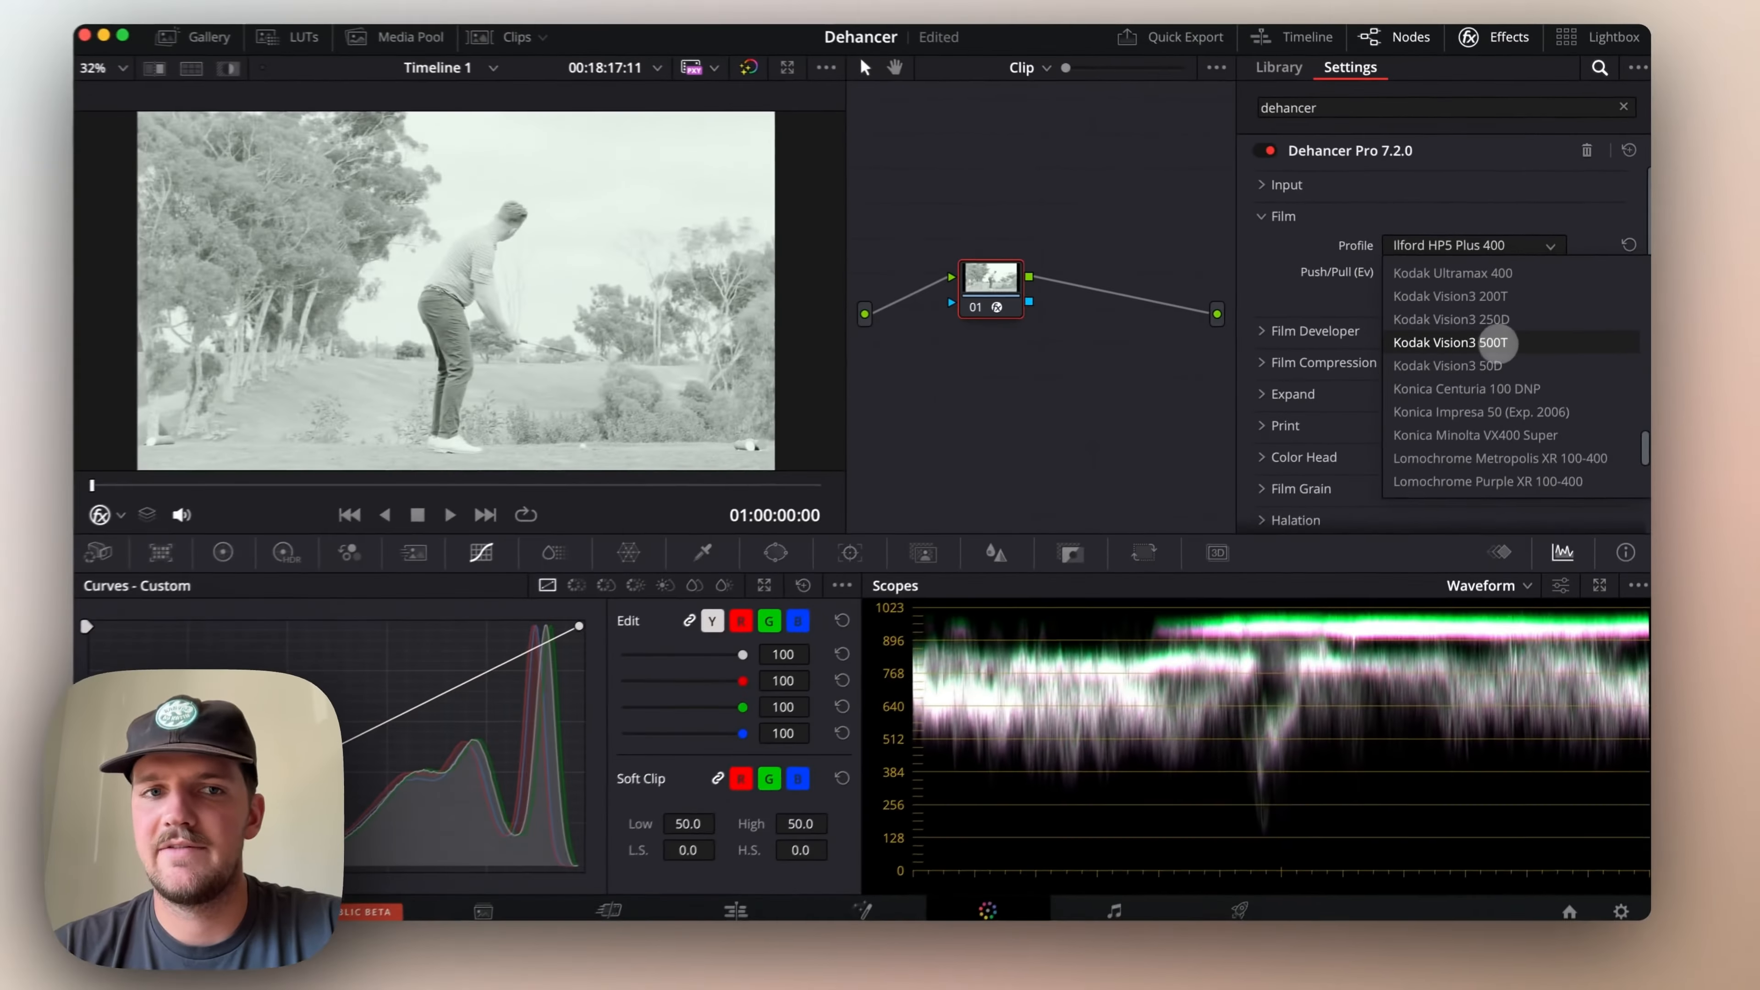
pyautogui.click(1438, 373)
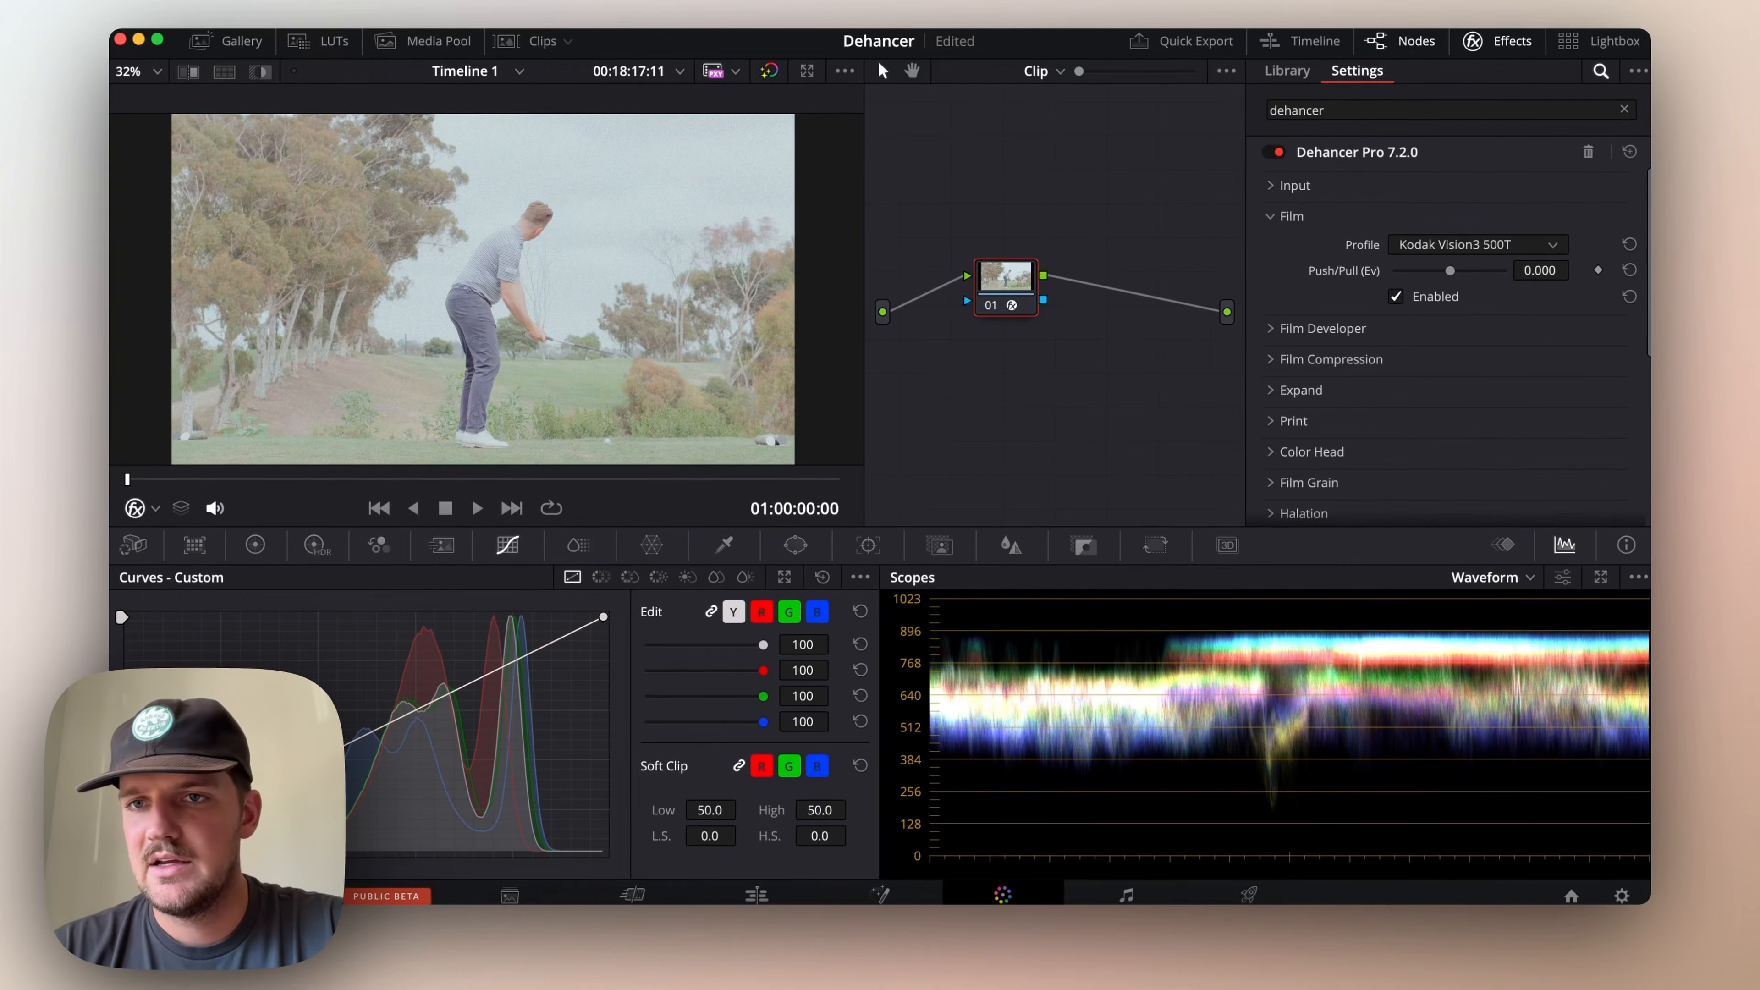
pyautogui.click(1271, 215)
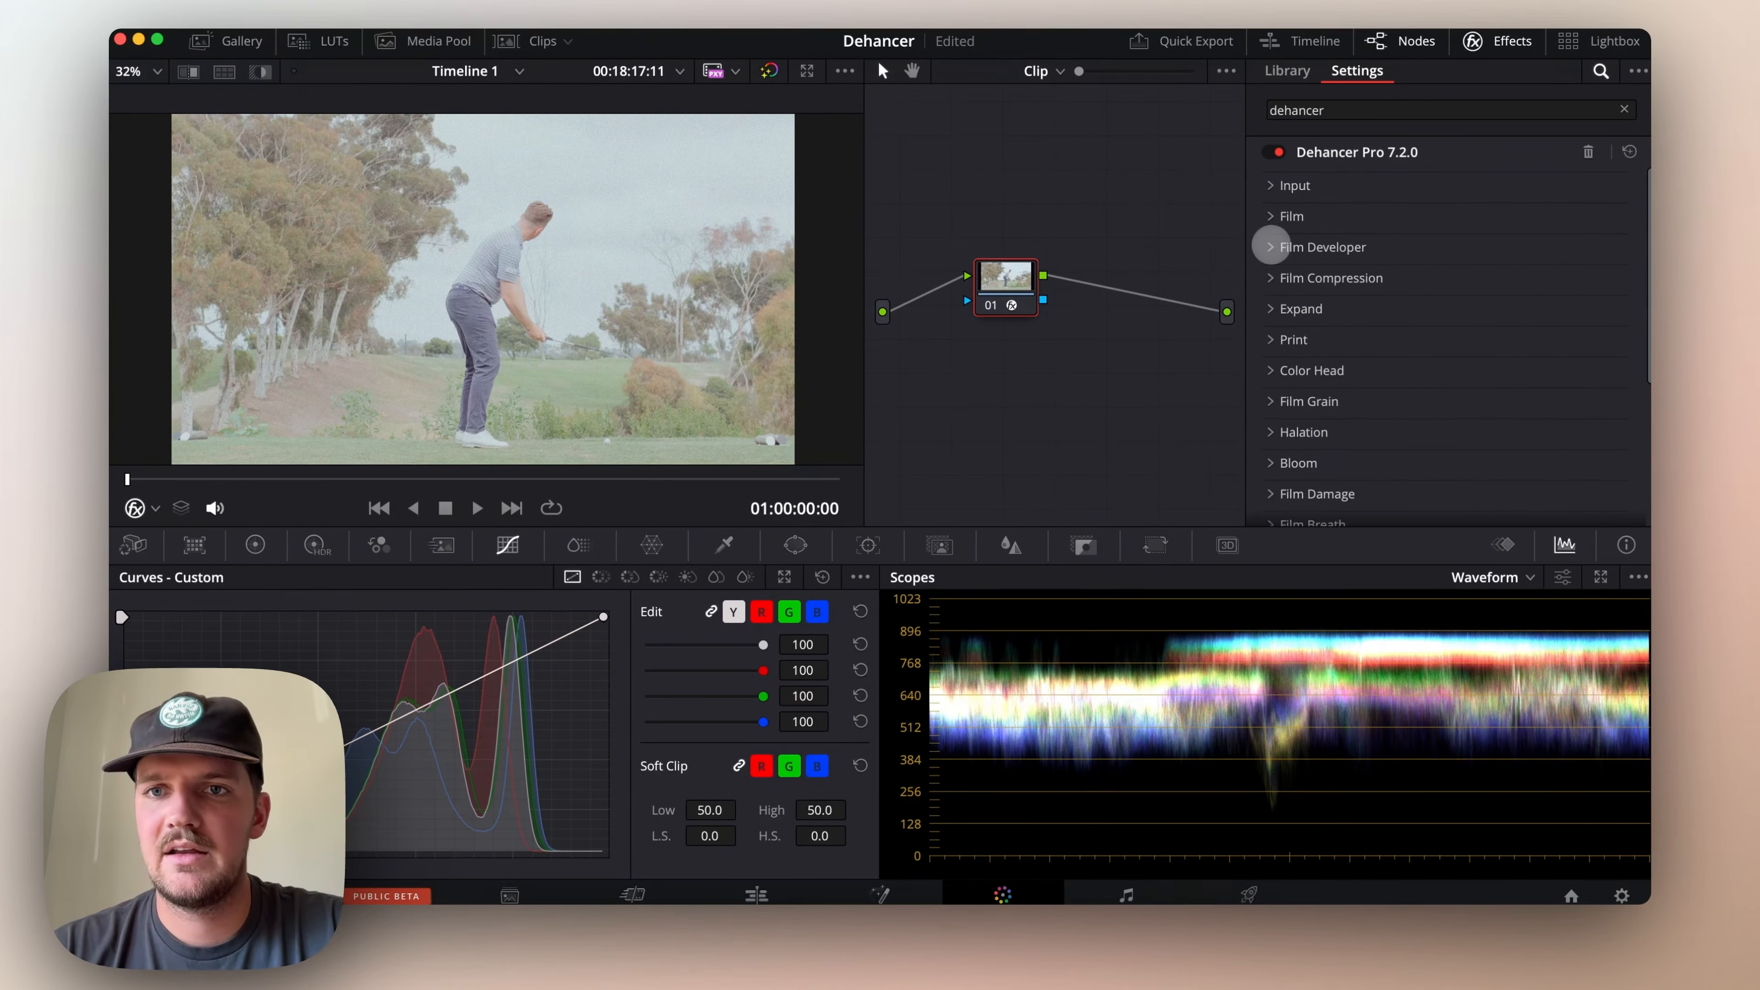
# Try a Contrast Boost of -68.8 in Film Developer, reset it to its default and collapse the group
pyautogui.click(1272, 246)
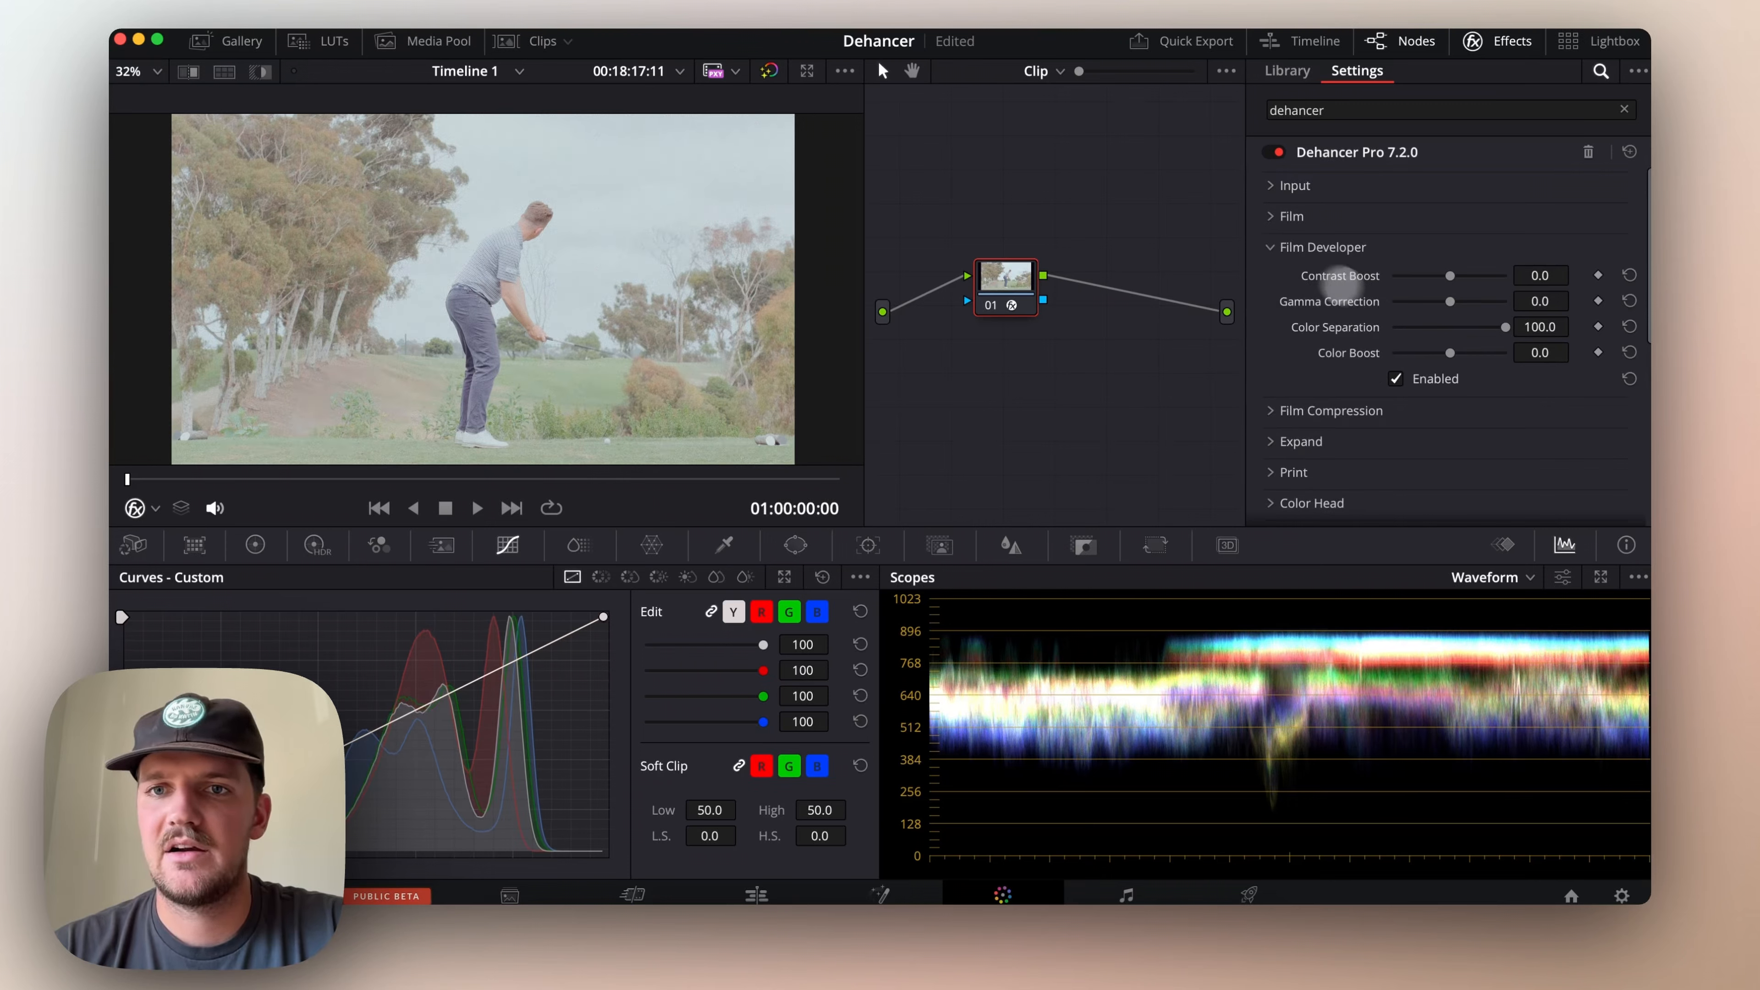
pyautogui.moveTo(1452, 278); pyautogui.dragTo(1412, 281)
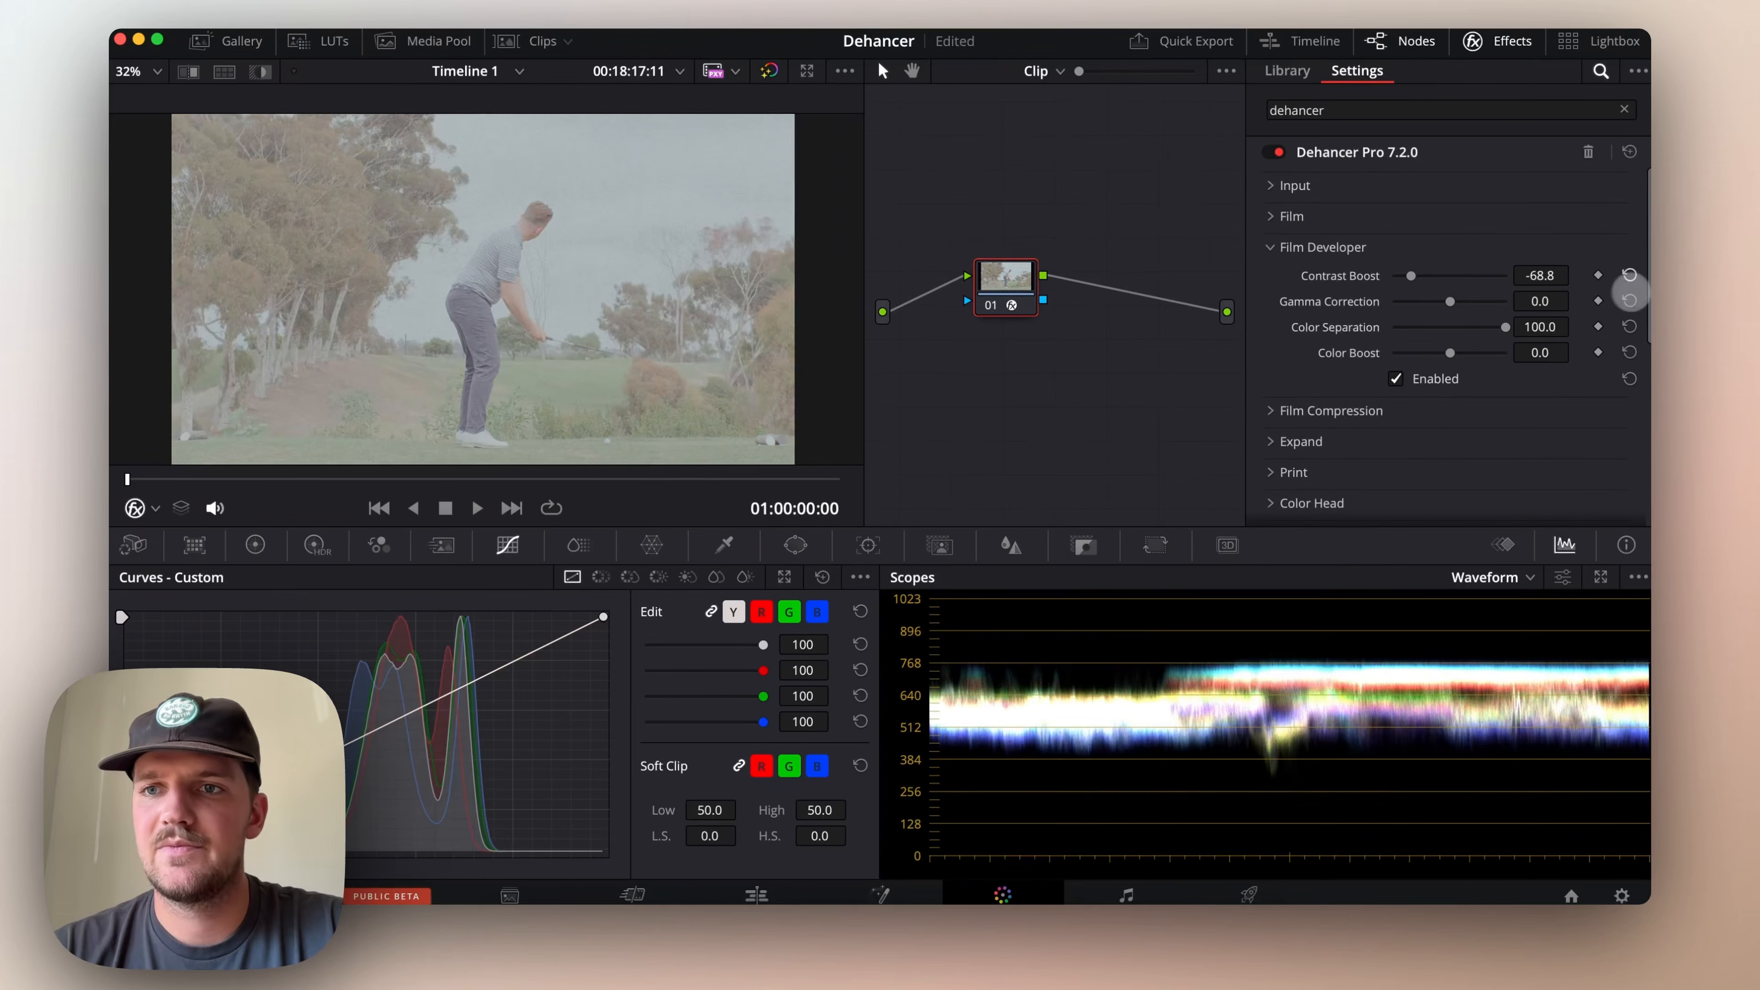
pyautogui.click(1630, 275)
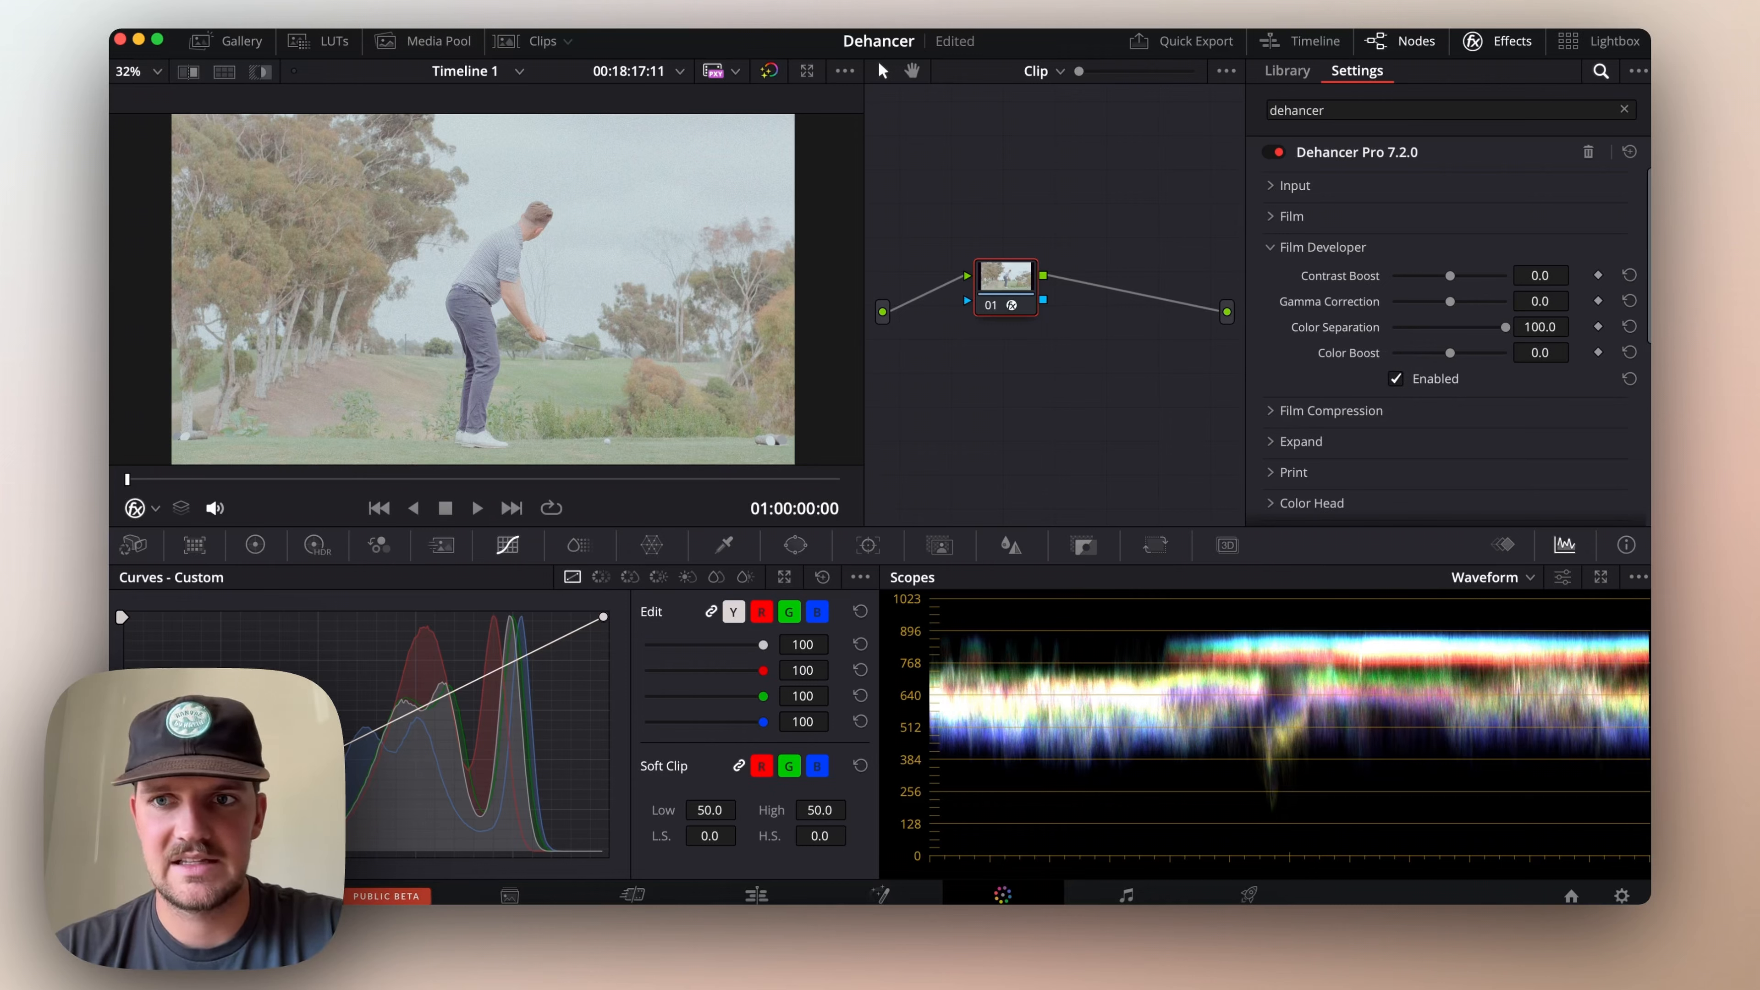
pyautogui.click(1272, 246)
# Enable Film Compression, and try different Color Density amounts before resetting that value to its default
pyautogui.click(1274, 278)
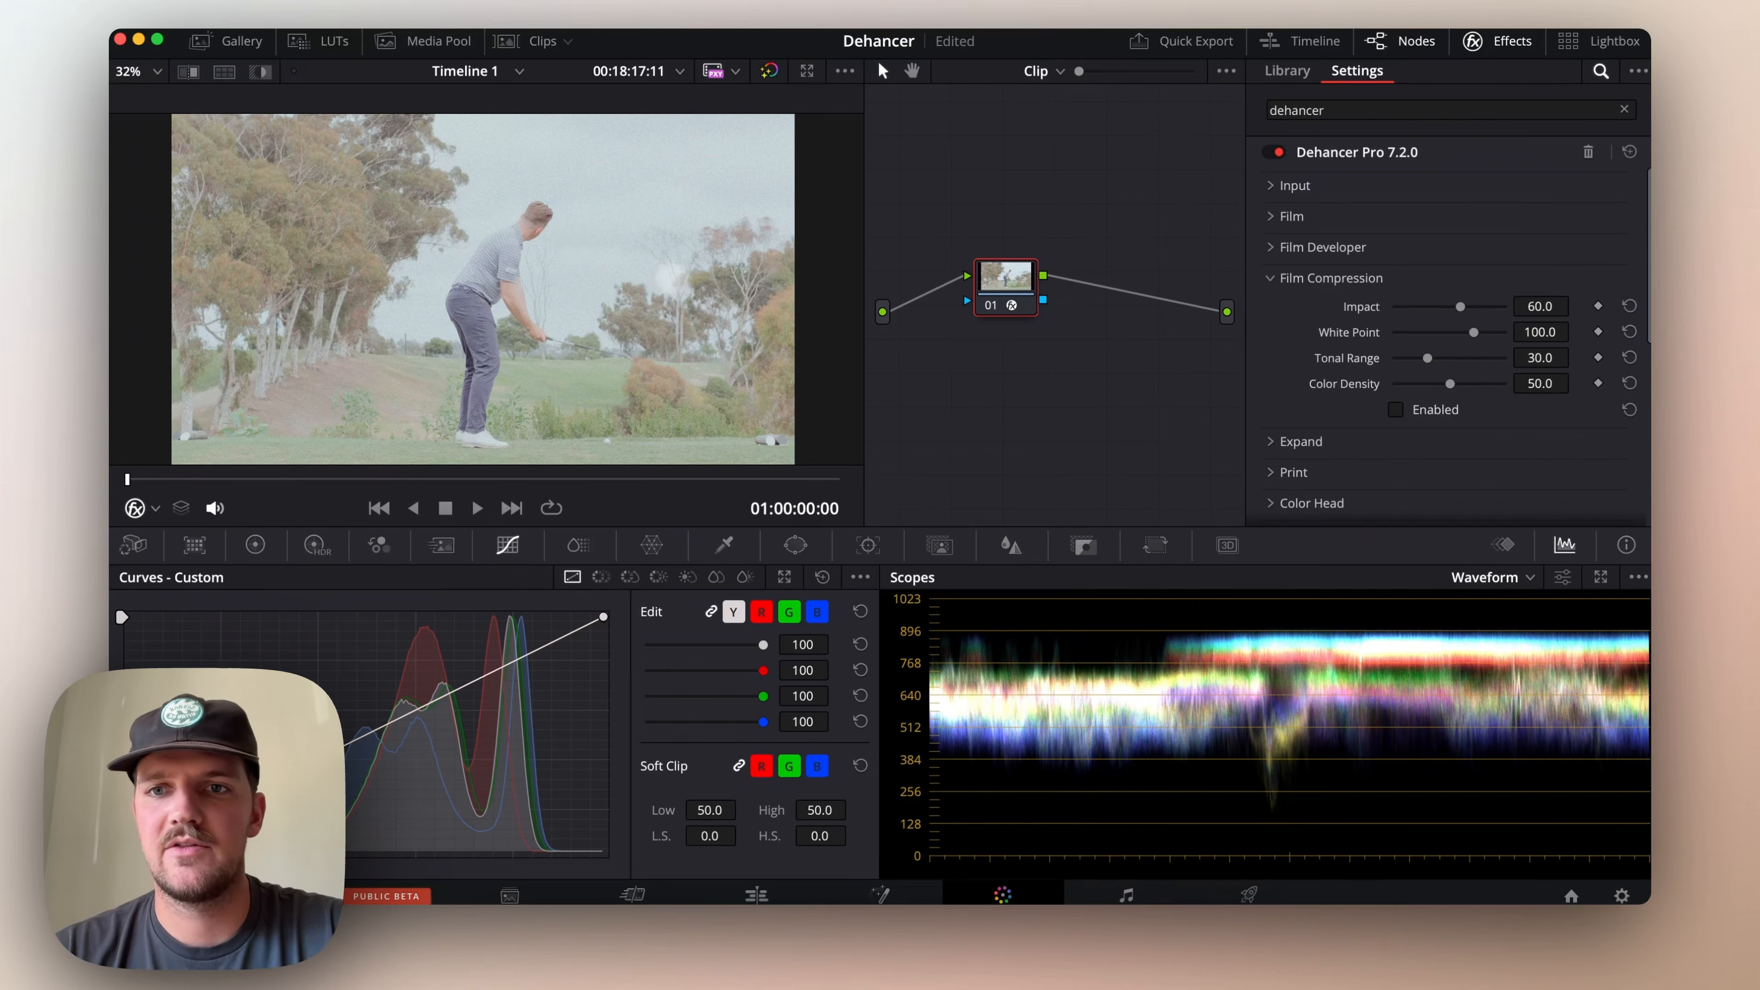
pyautogui.click(1396, 410)
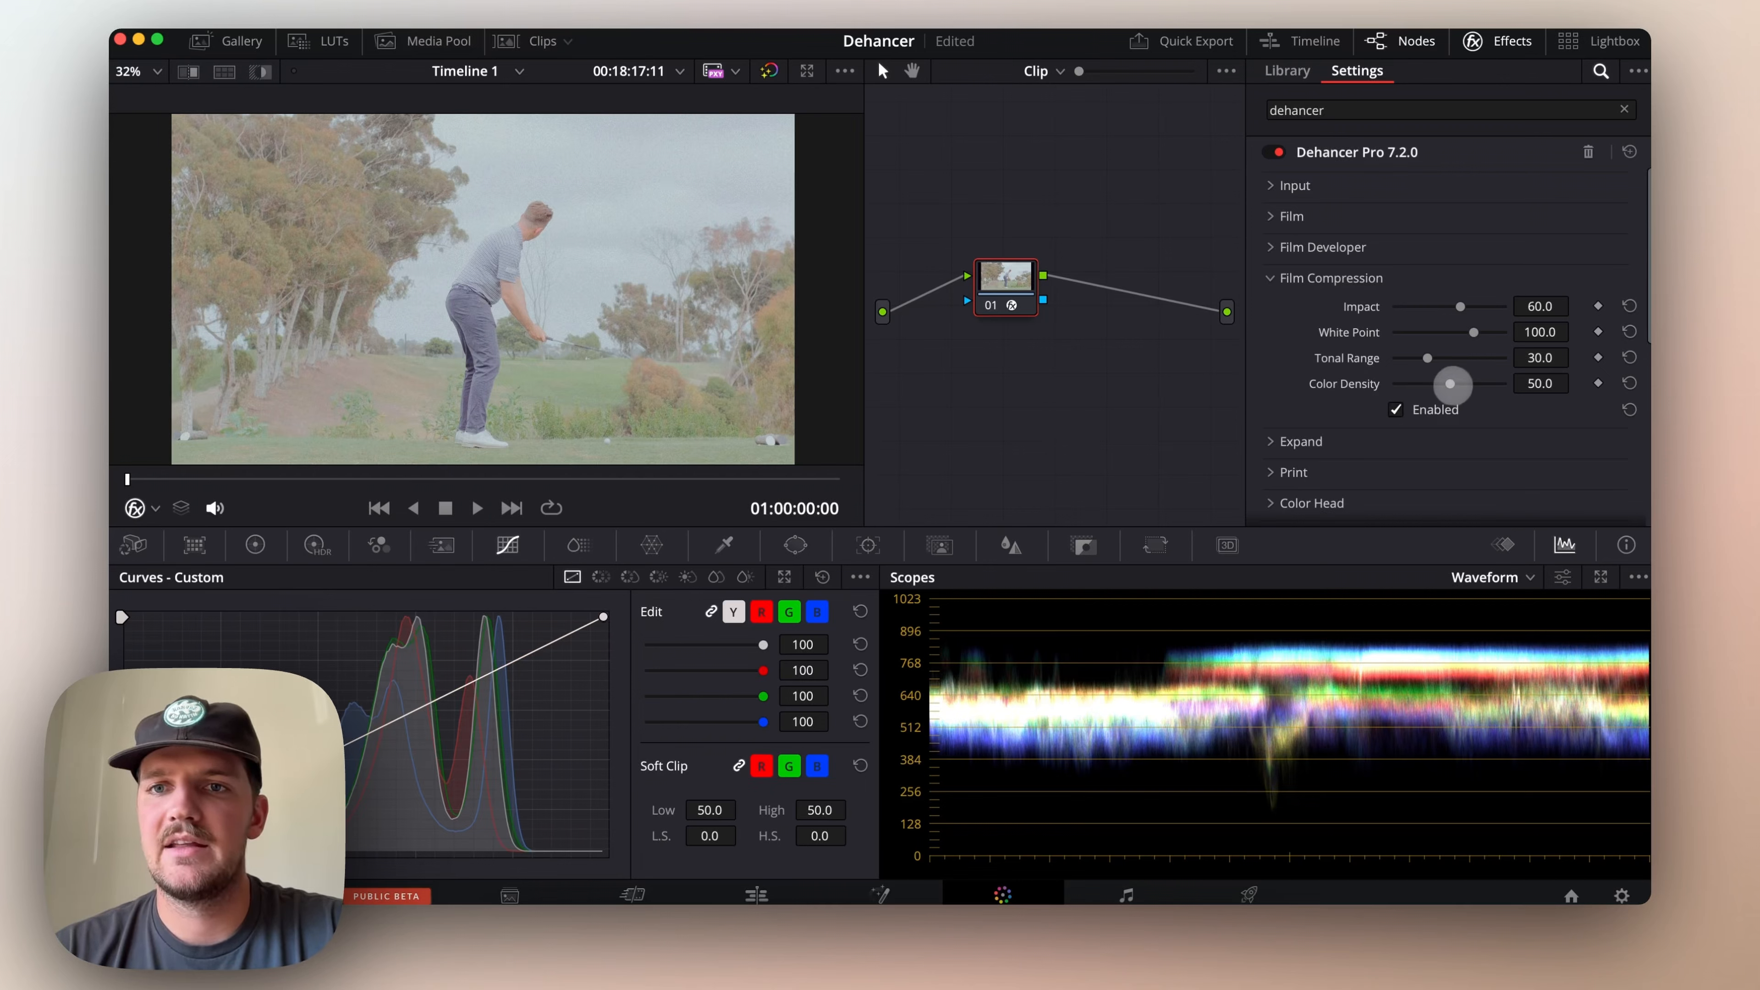
pyautogui.moveTo(1493, 383); pyautogui.dragTo(1342, 383)
pyautogui.click(1629, 383)
pyautogui.click(1279, 278)
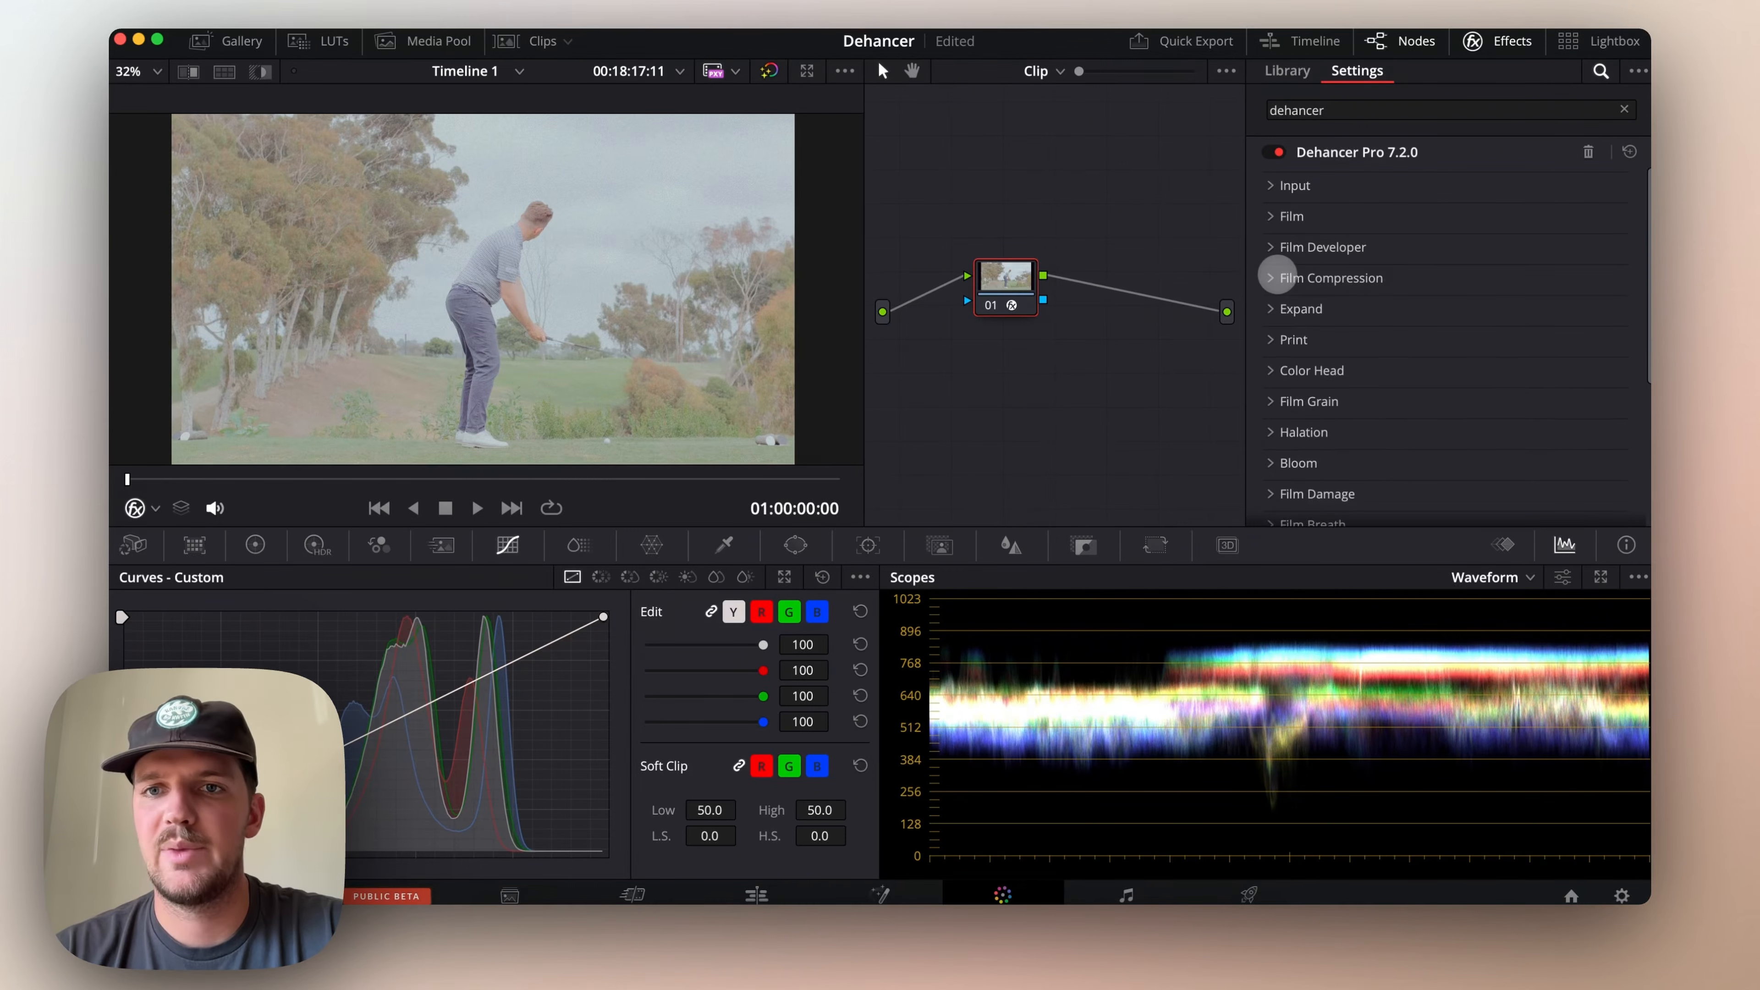
# Set the Expand black point to 21.27 and white point to 86.2 to widen the image's tonal range
pyautogui.scroll(-1, 1277, 272)
pyautogui.click(1267, 270)
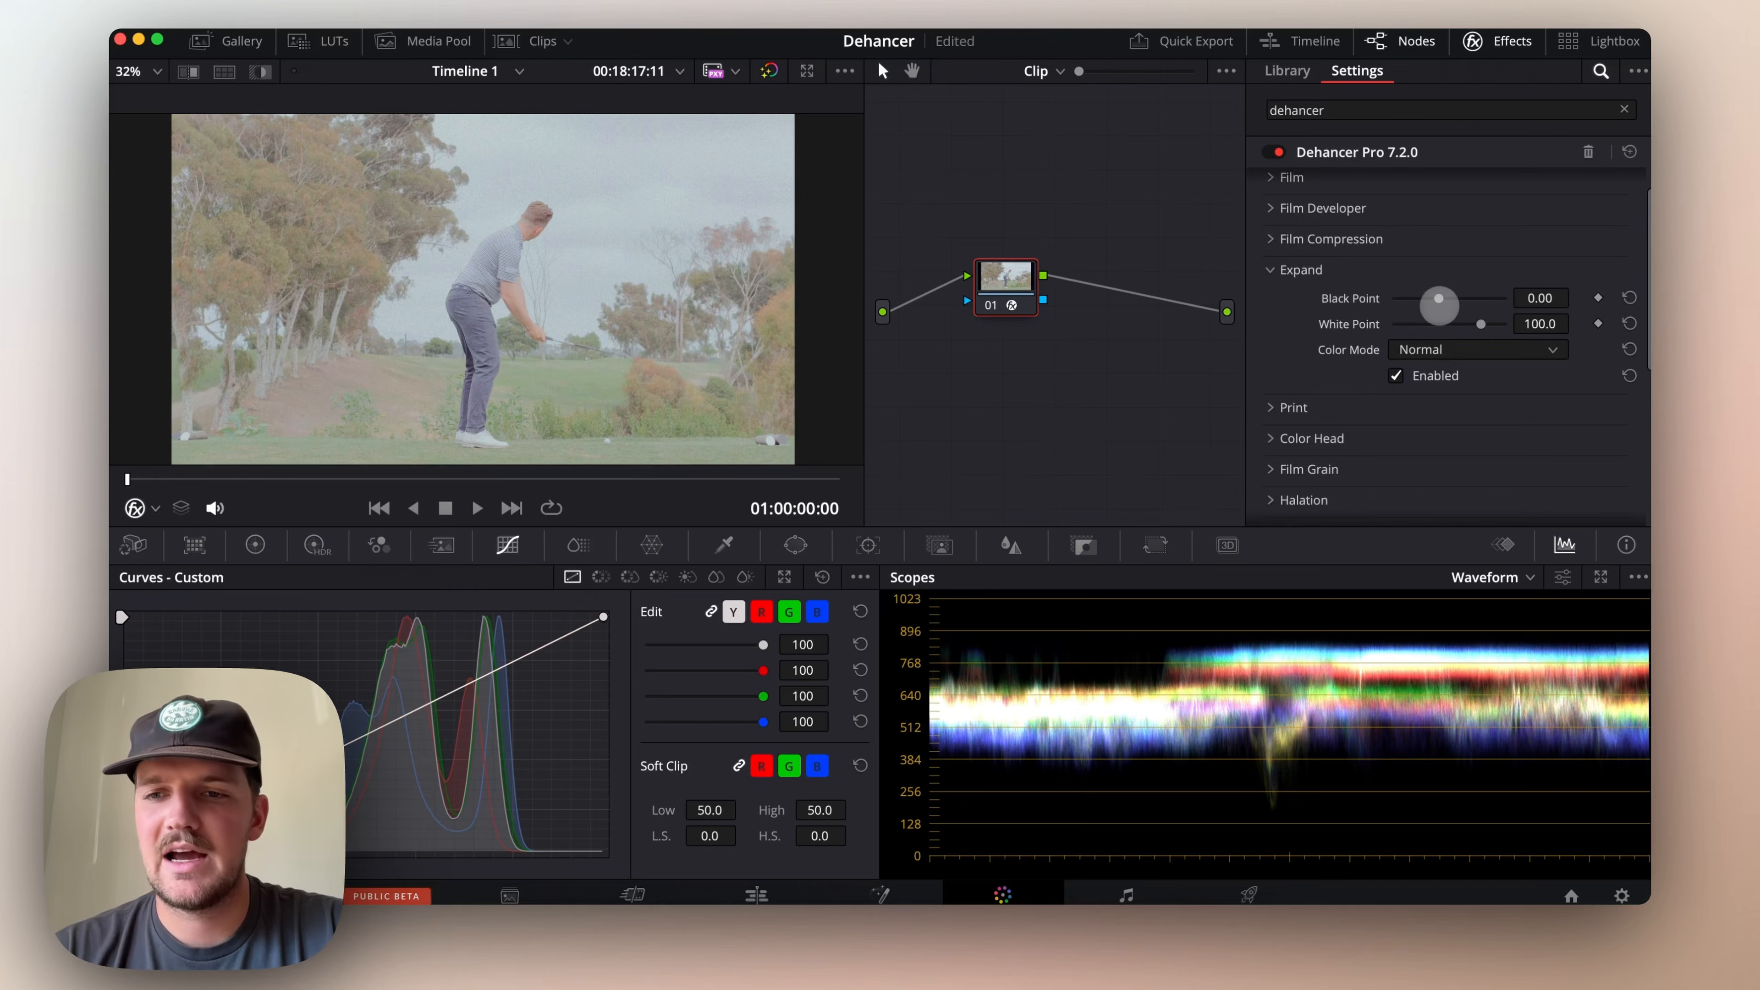
pyautogui.moveTo(1440, 299); pyautogui.dragTo(1483, 299)
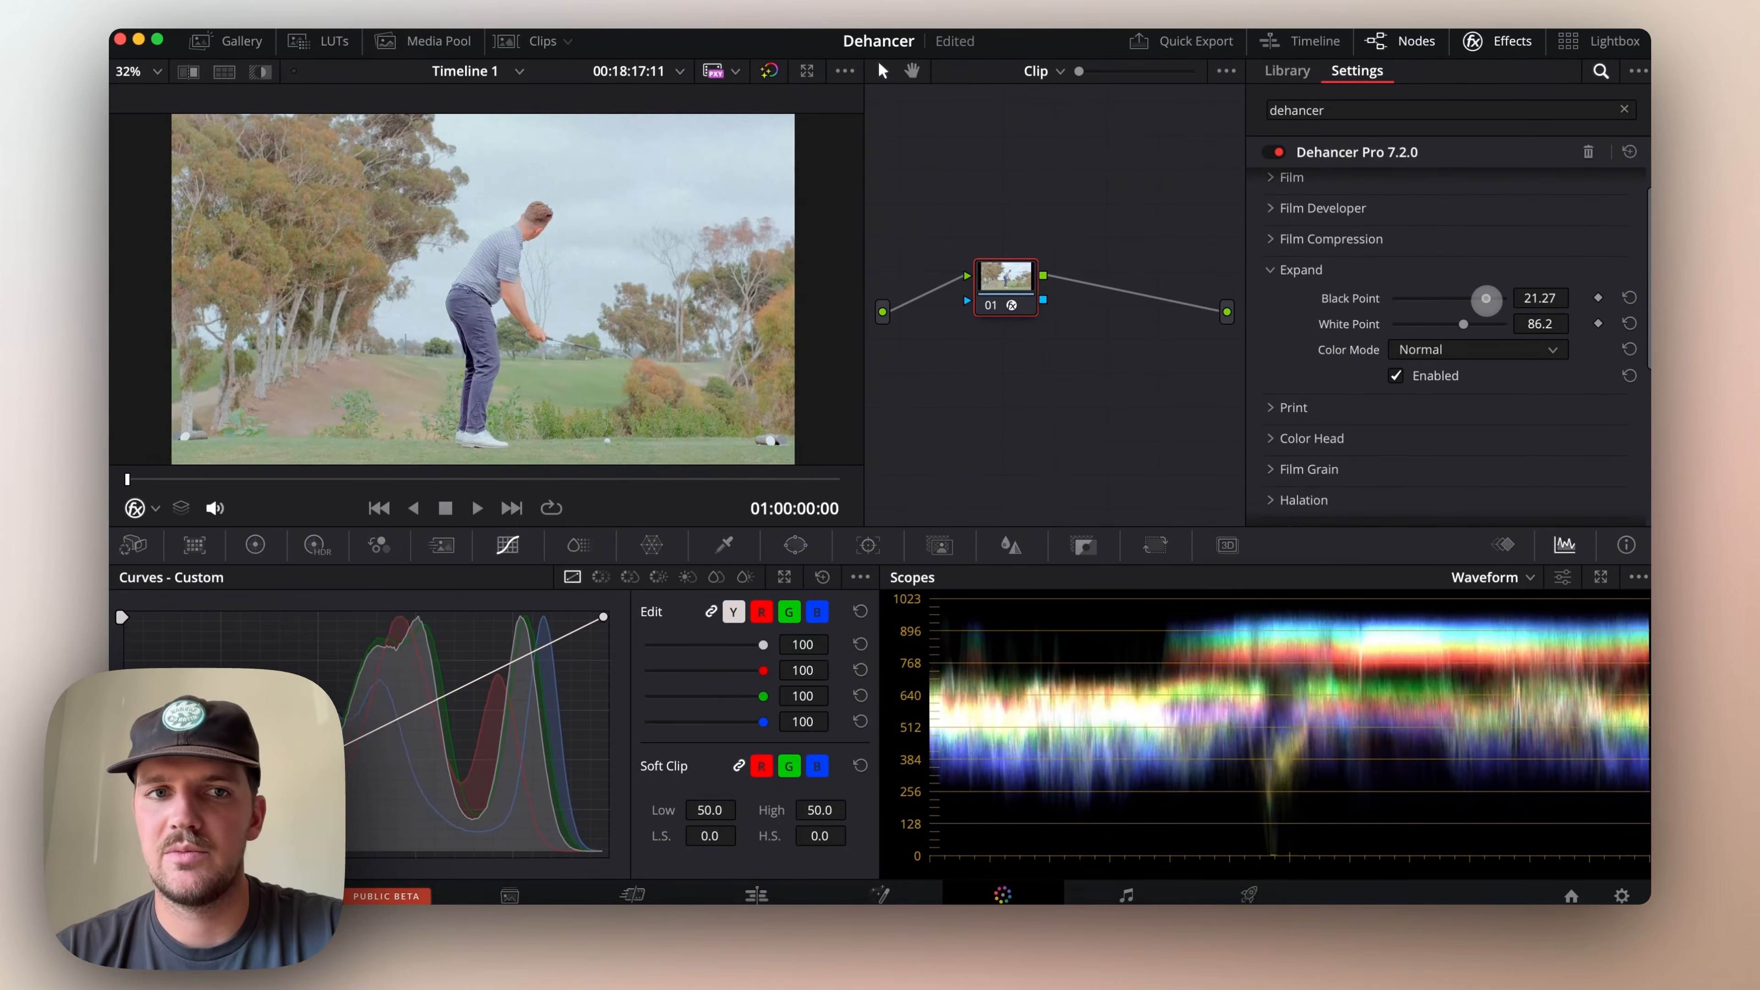
# Set the Print Exposure to -0.468, Color Density to 37.6 and Tonal Contrast to 10.6, and compare with the grade bypassed
pyautogui.click(1391, 373)
pyautogui.click(1391, 373)
pyautogui.click(1270, 269)
pyautogui.click(1272, 301)
pyautogui.scroll(-2, 1272, 300)
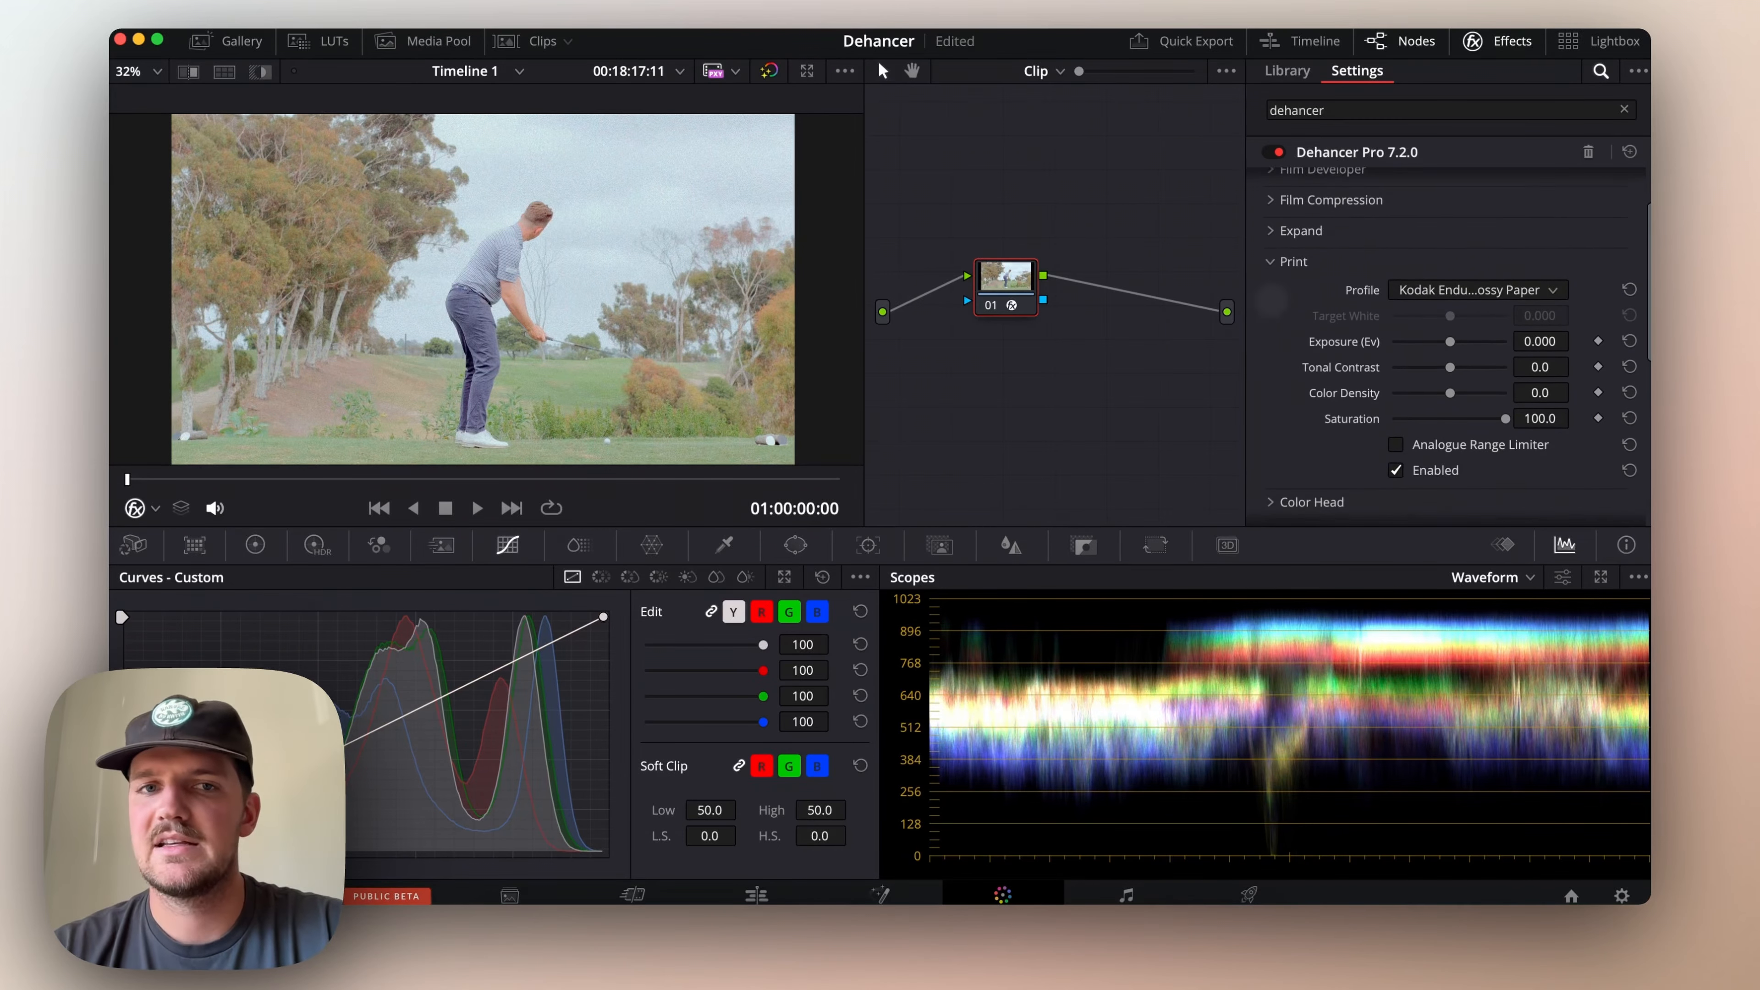
pyautogui.moveTo(1455, 341); pyautogui.dragTo(1446, 402)
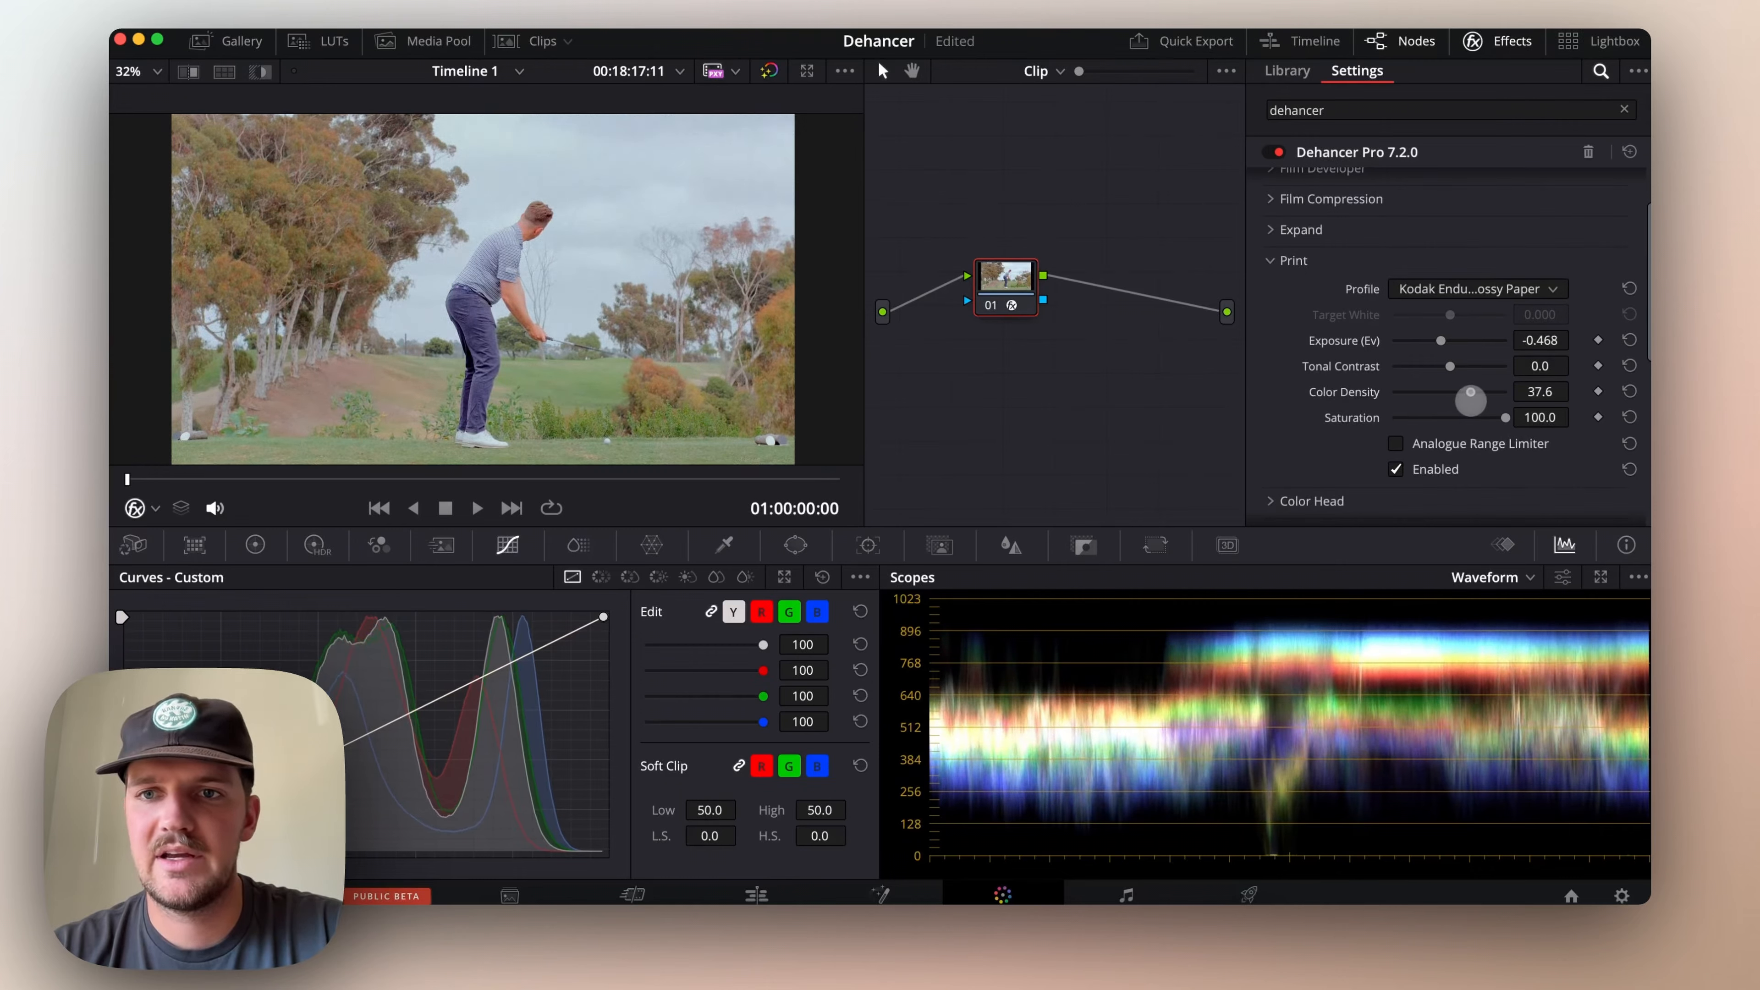
pyautogui.moveTo(1450, 366); pyautogui.dragTo(1461, 366)
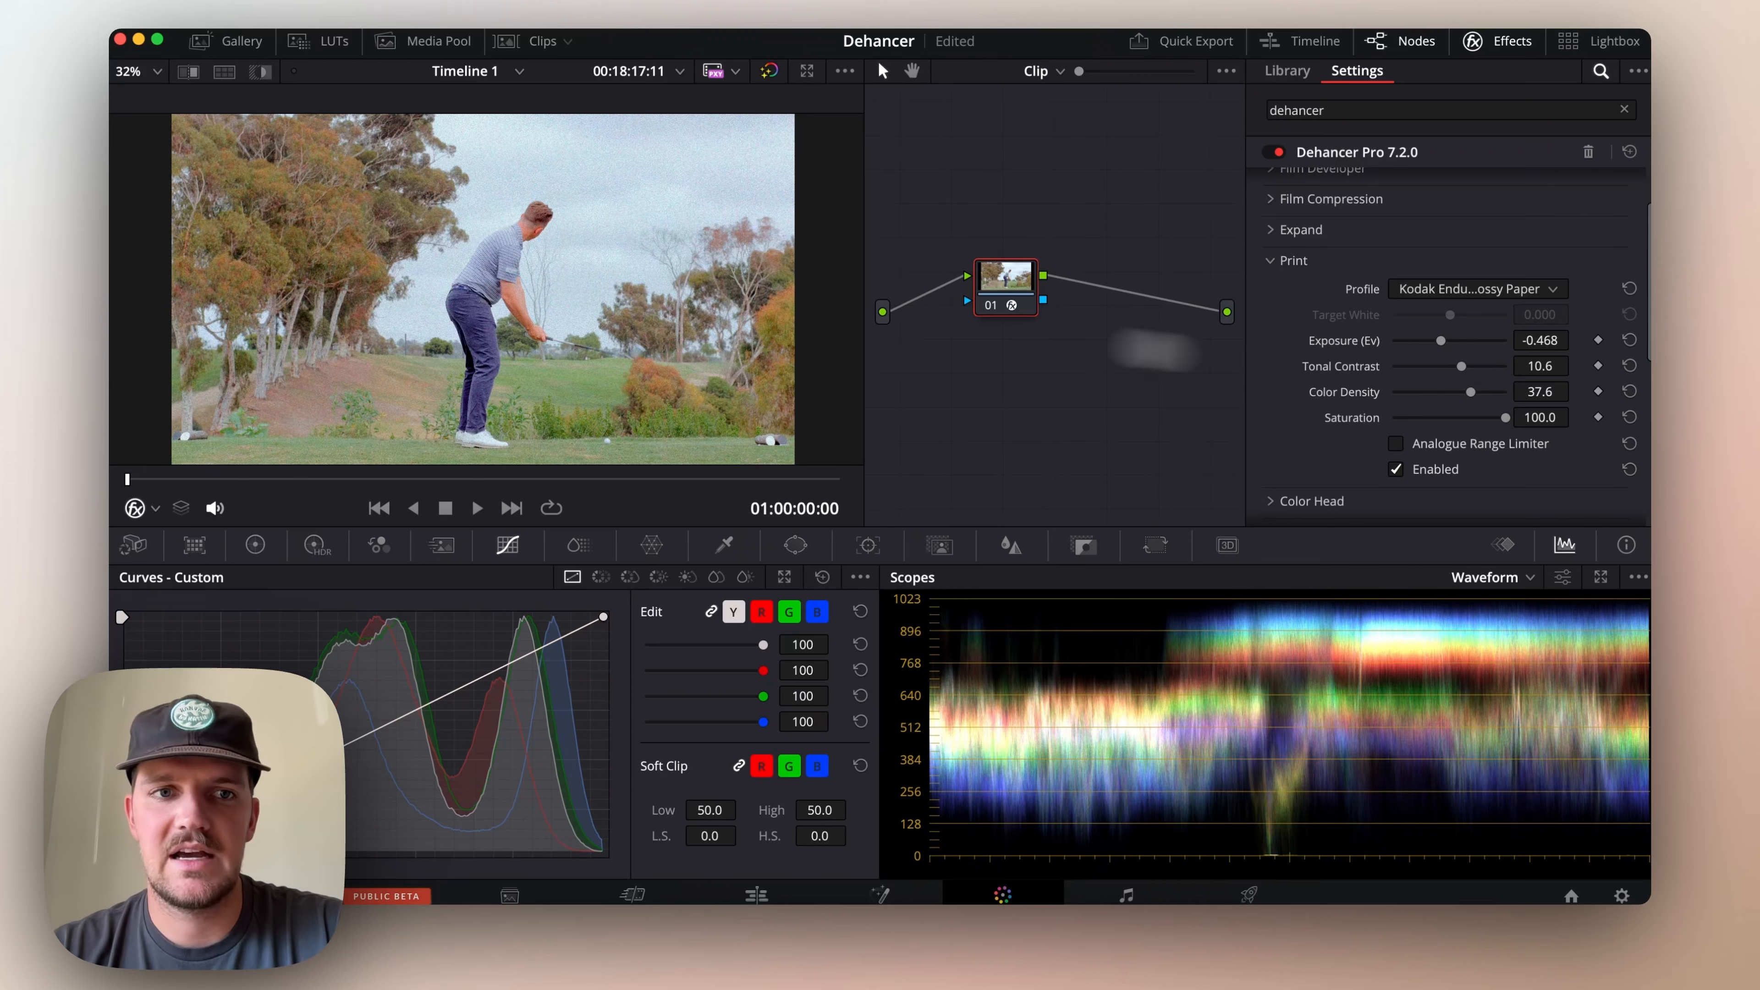
pyautogui.click(769, 70)
pyautogui.click(769, 71)
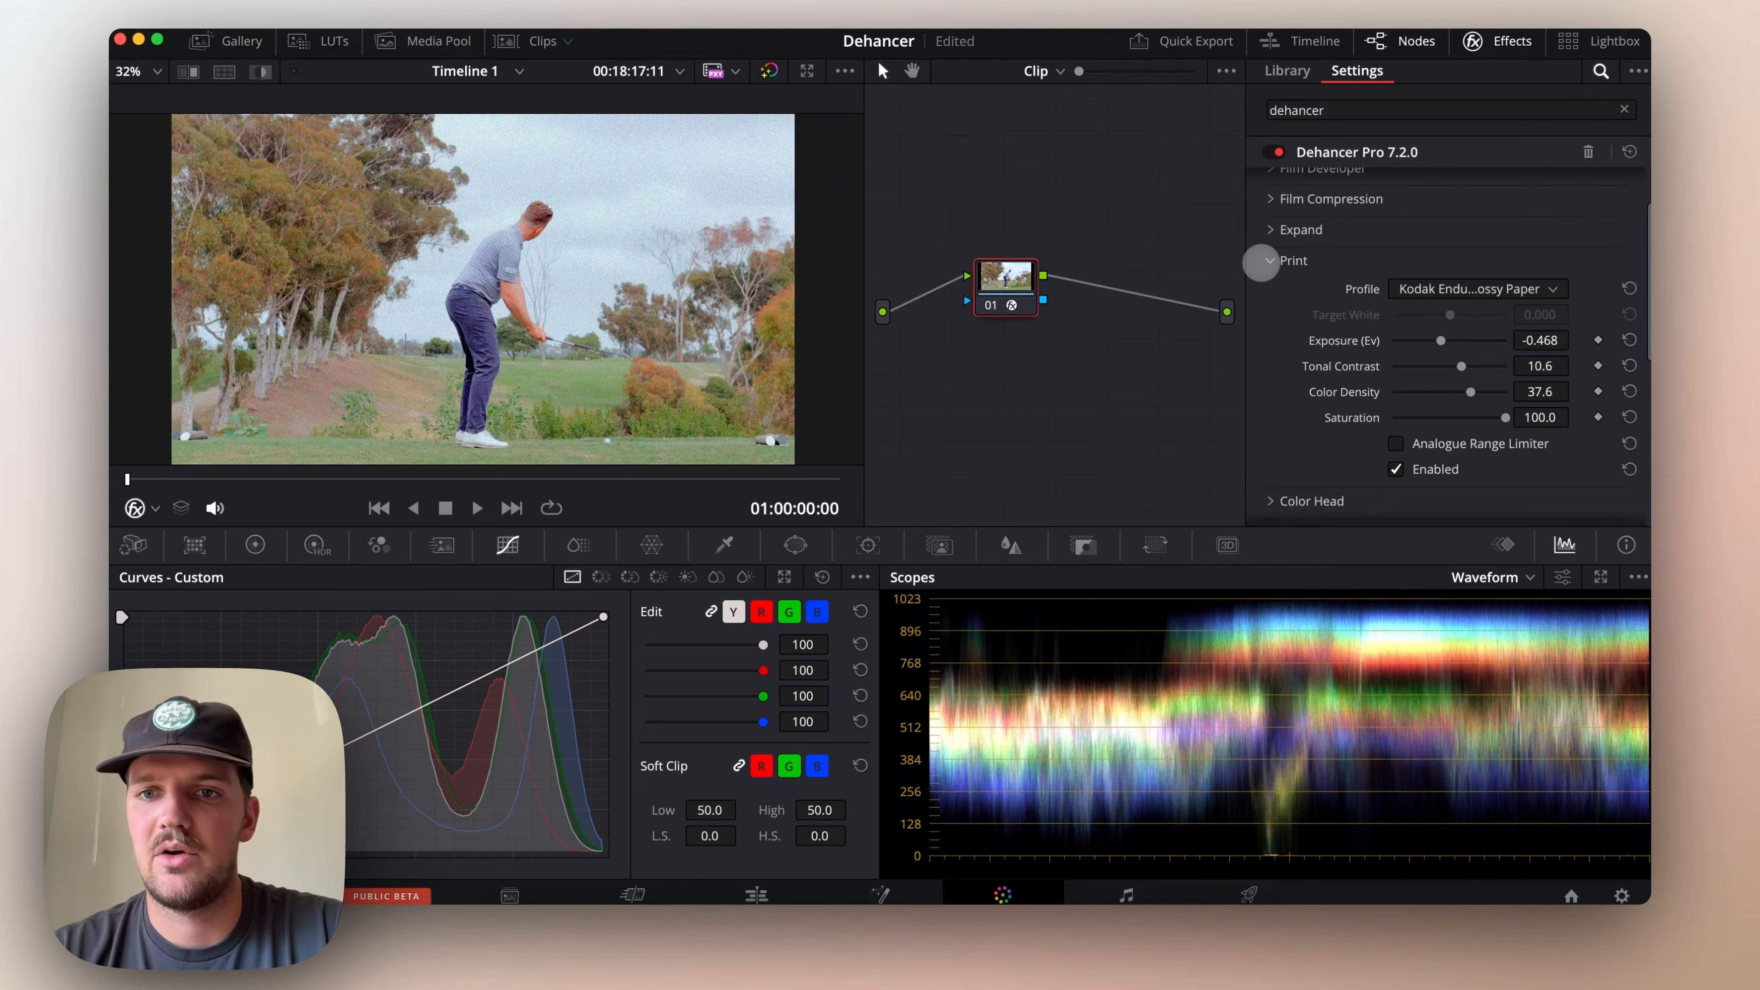
pyautogui.click(1263, 261)
# Inspect the Film Grain up close, and set its profile to 35 mm ISO 50 with an amount of 20
pyautogui.scroll(-1, 1295, 340)
pyautogui.click(1269, 300)
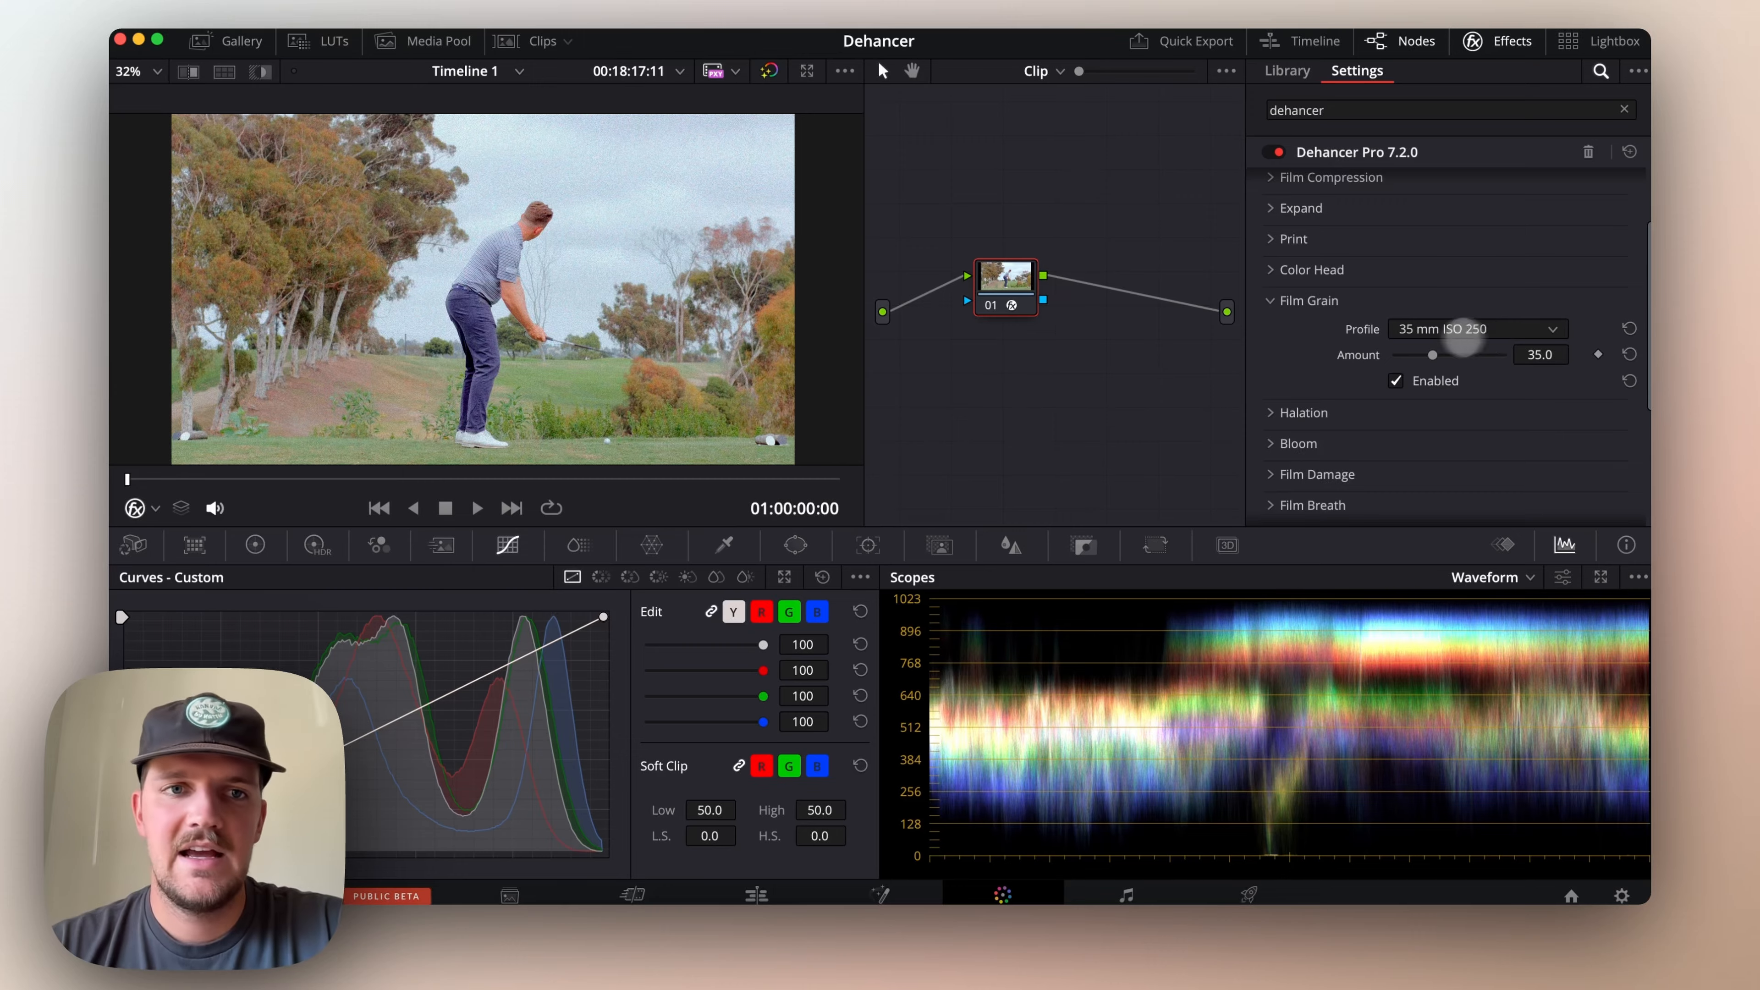
pyautogui.scroll(6, 580, 250)
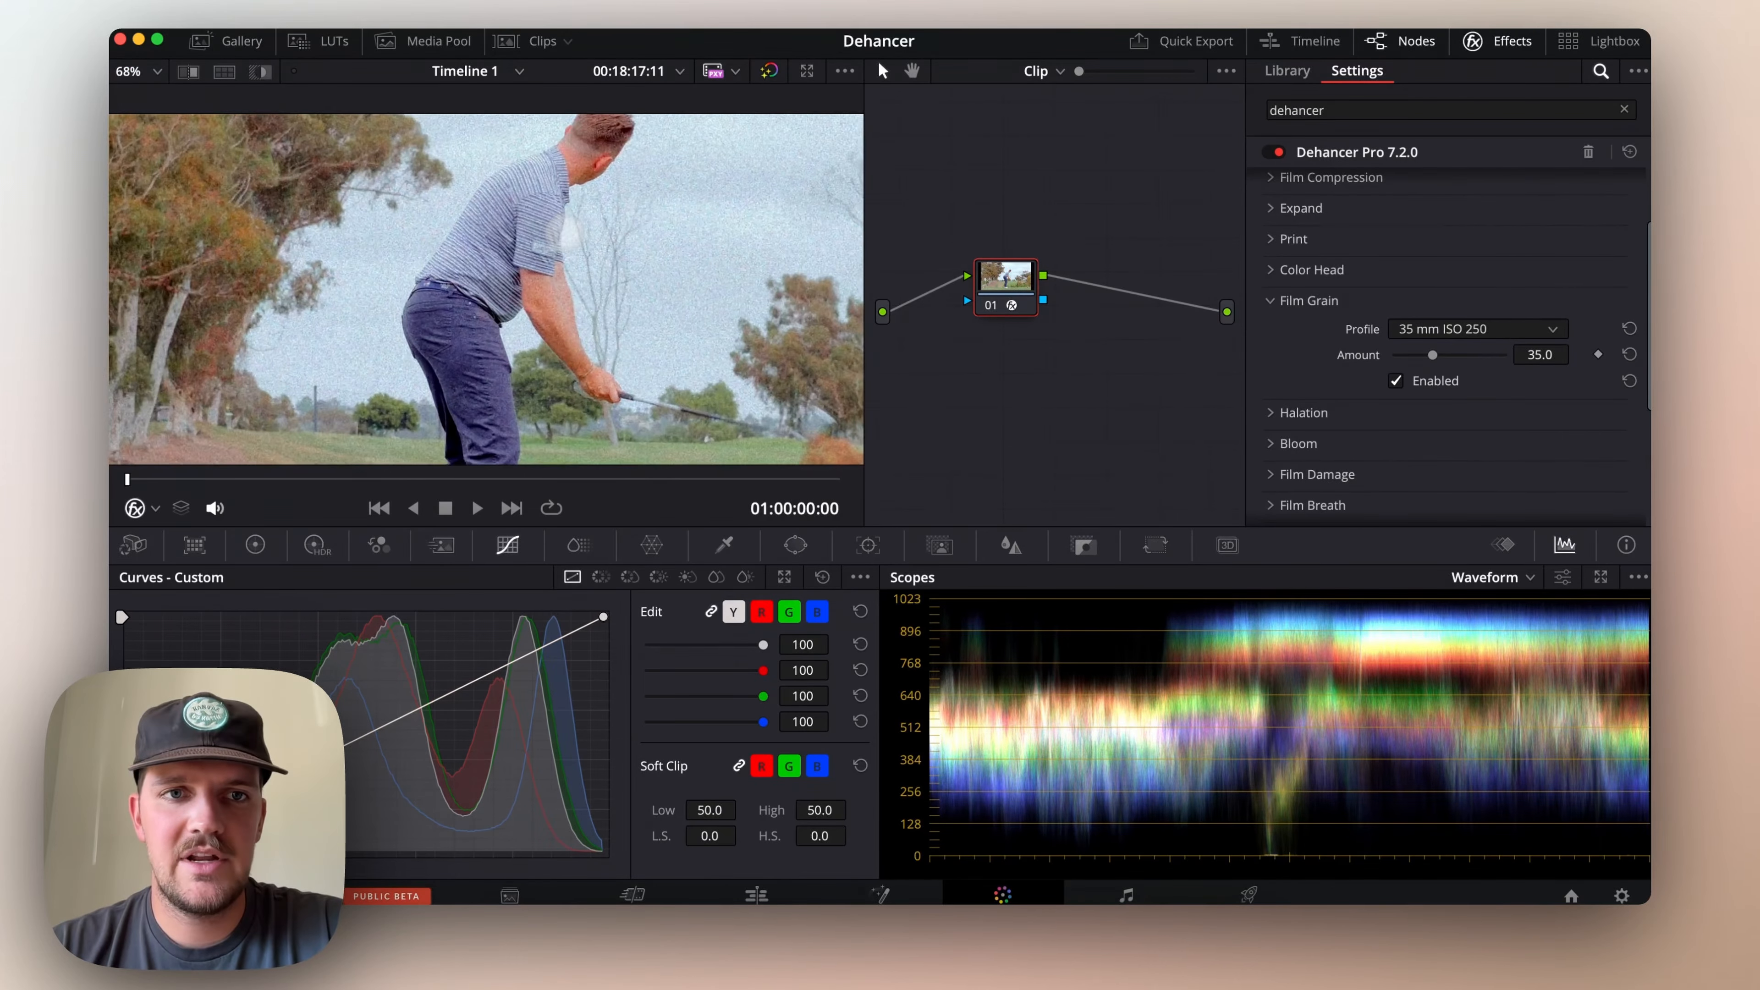
pyautogui.scroll(-6, 563, 234)
pyautogui.scroll(-1, 483, 289)
pyautogui.scroll(1, 483, 289)
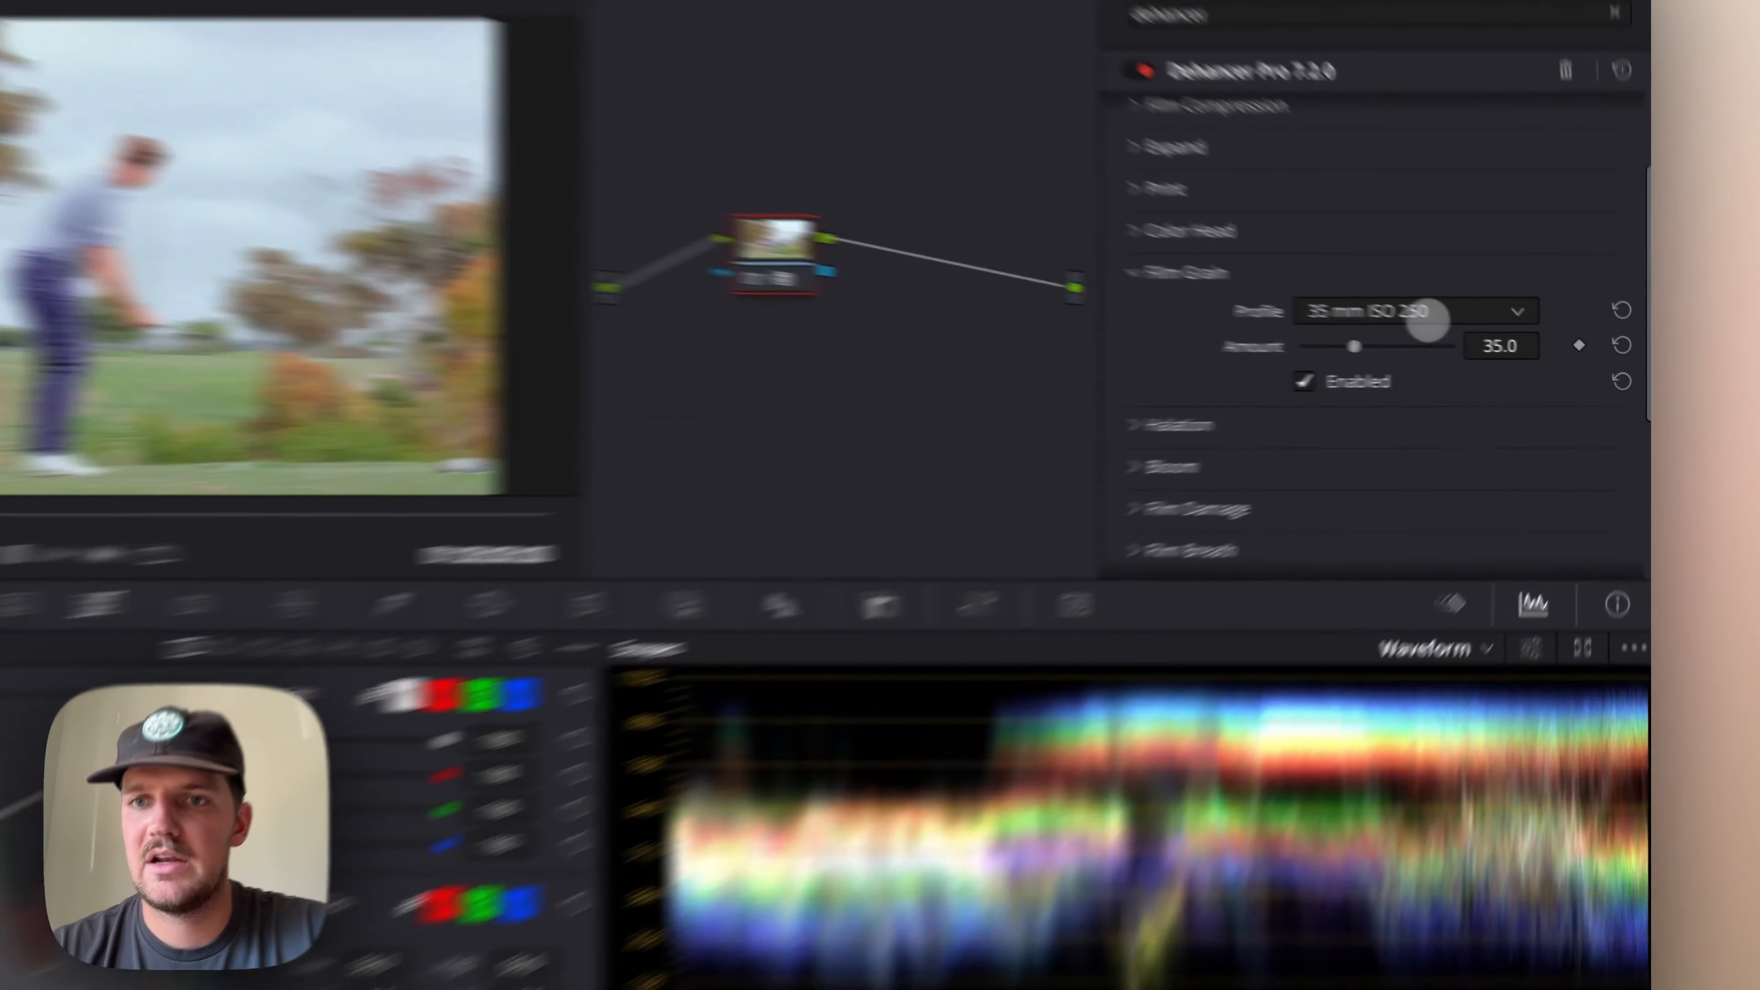
pyautogui.click(1483, 329)
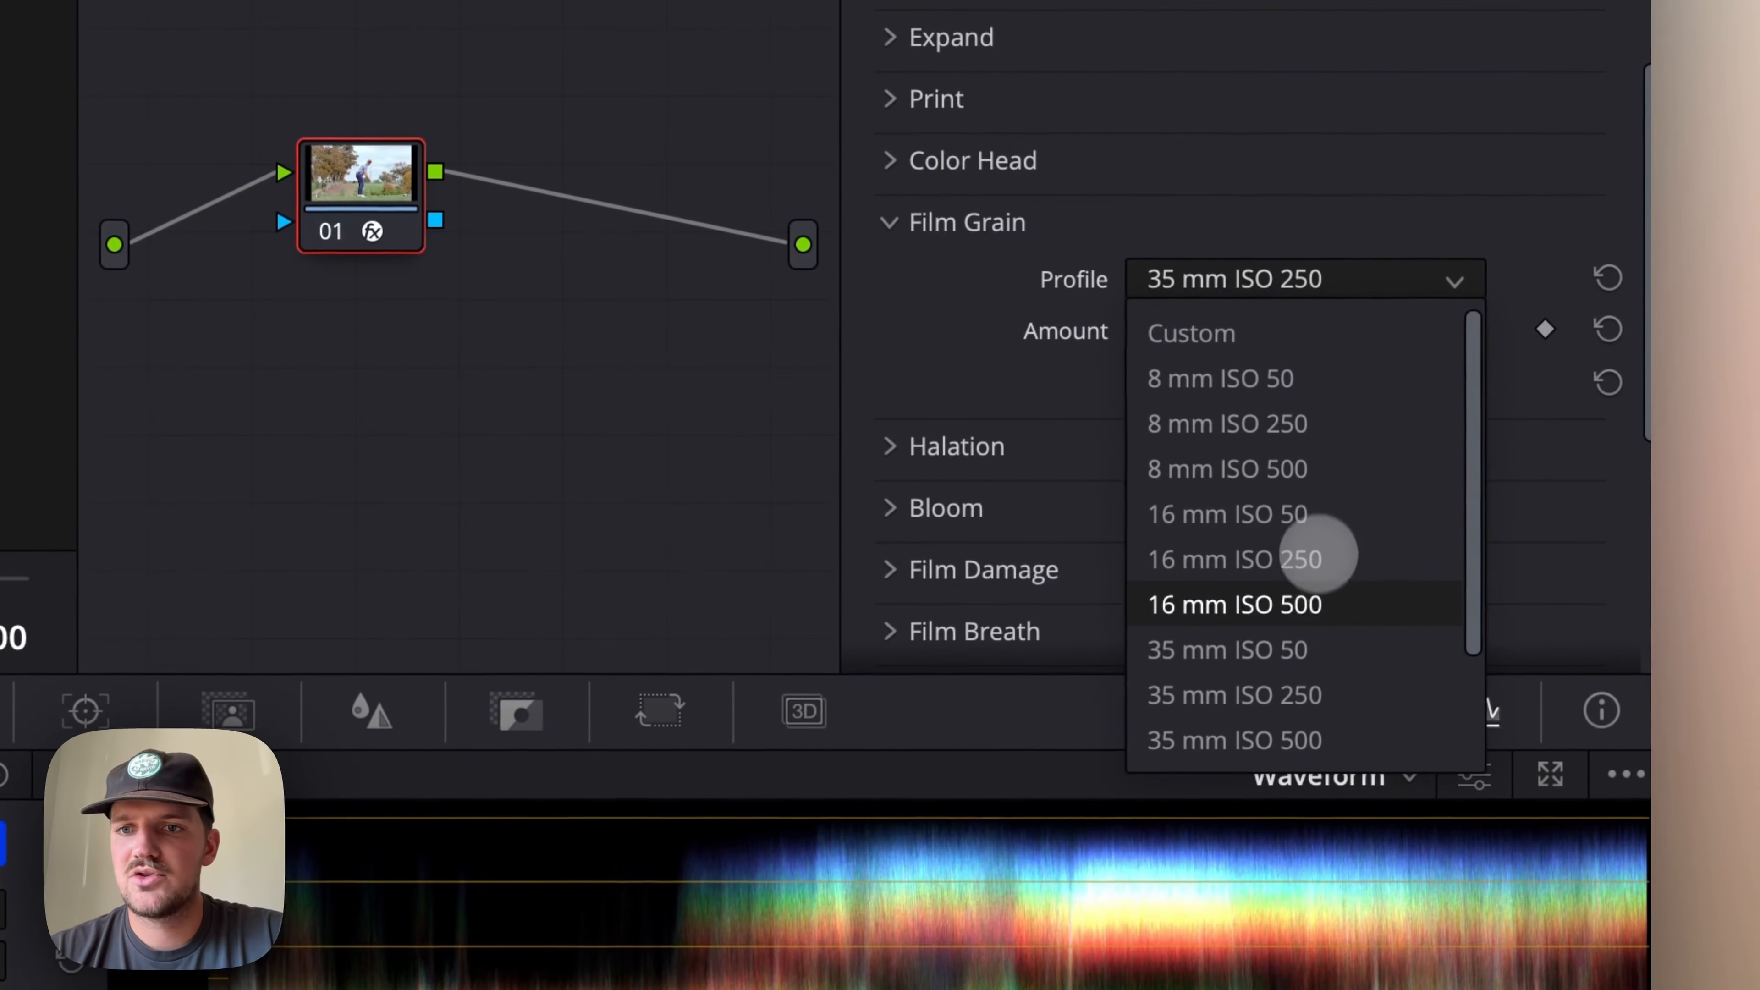
pyautogui.click(1308, 650)
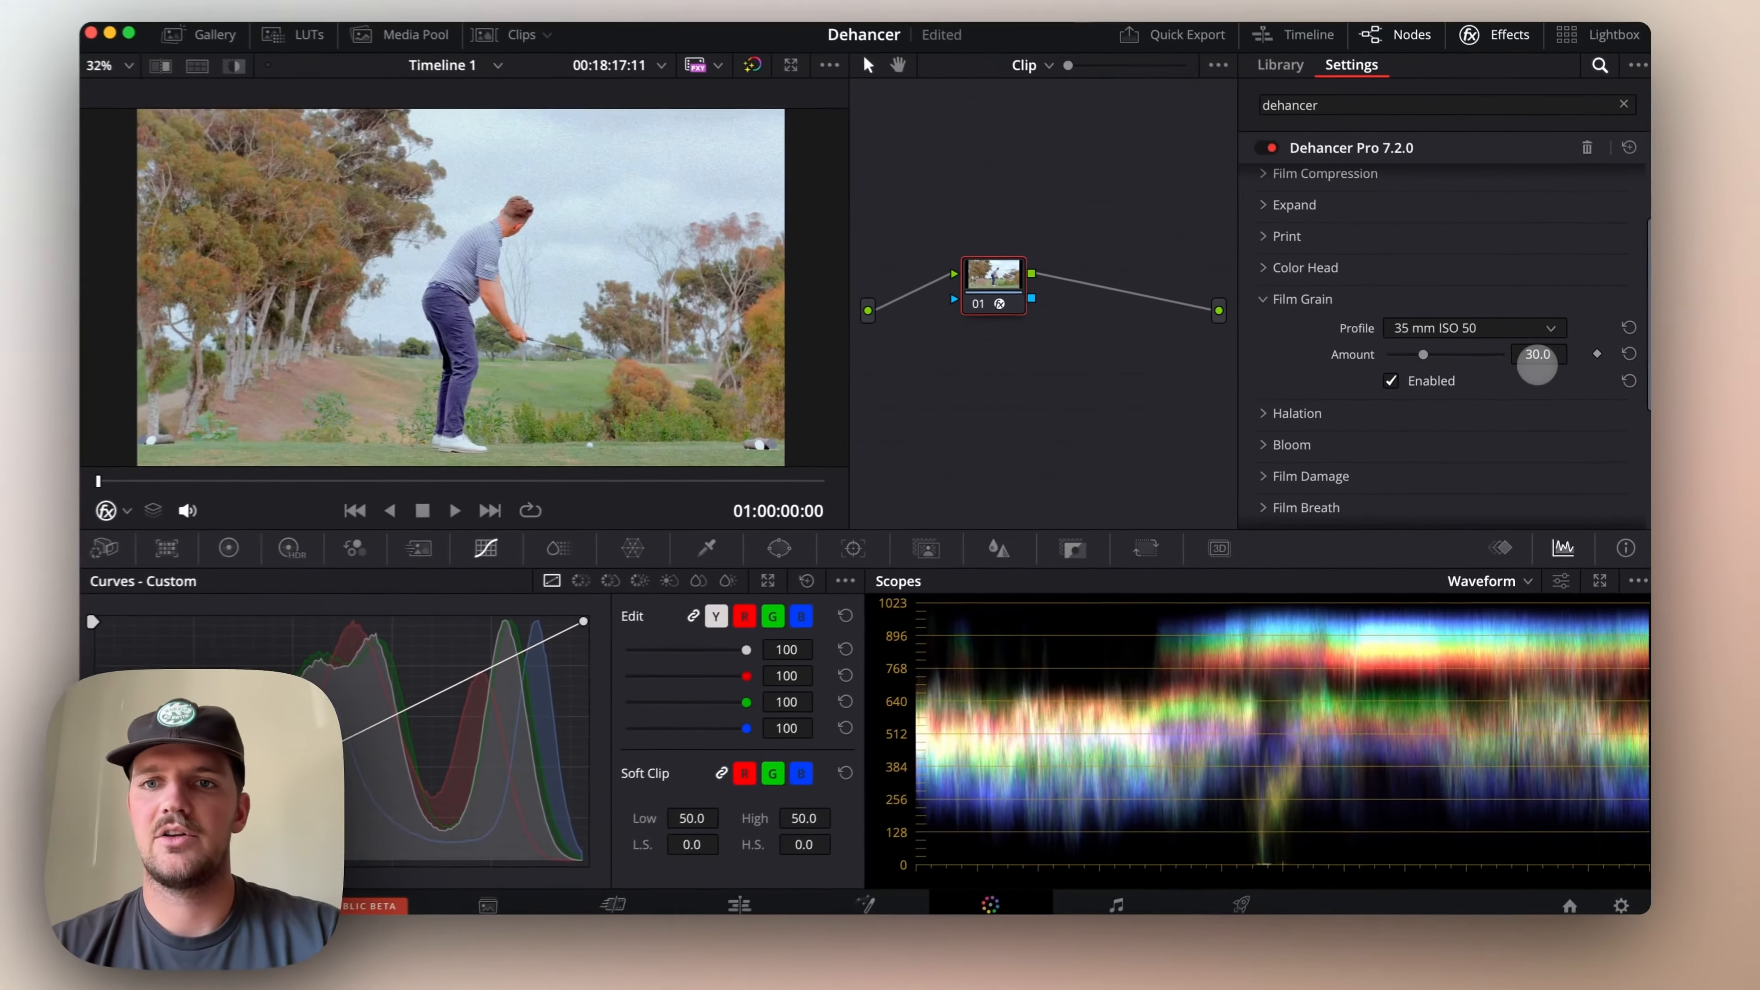
pyautogui.click(1537, 358)
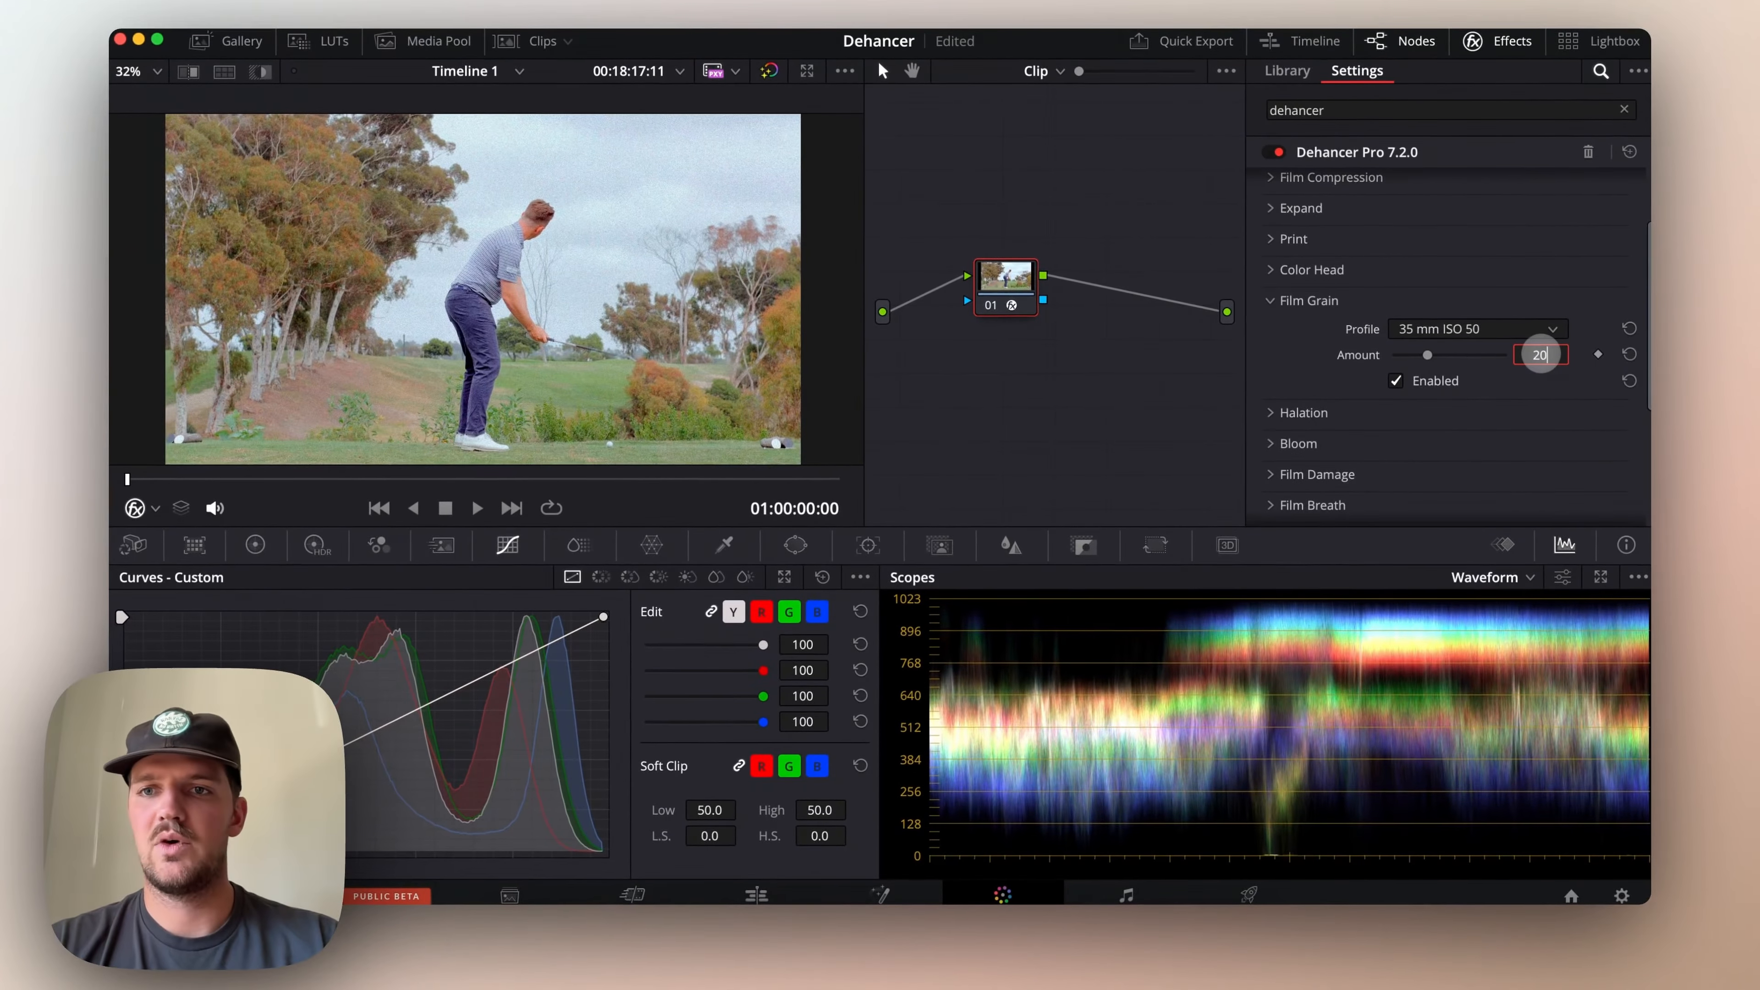
pyautogui.write('20')
pyautogui.press('Return')
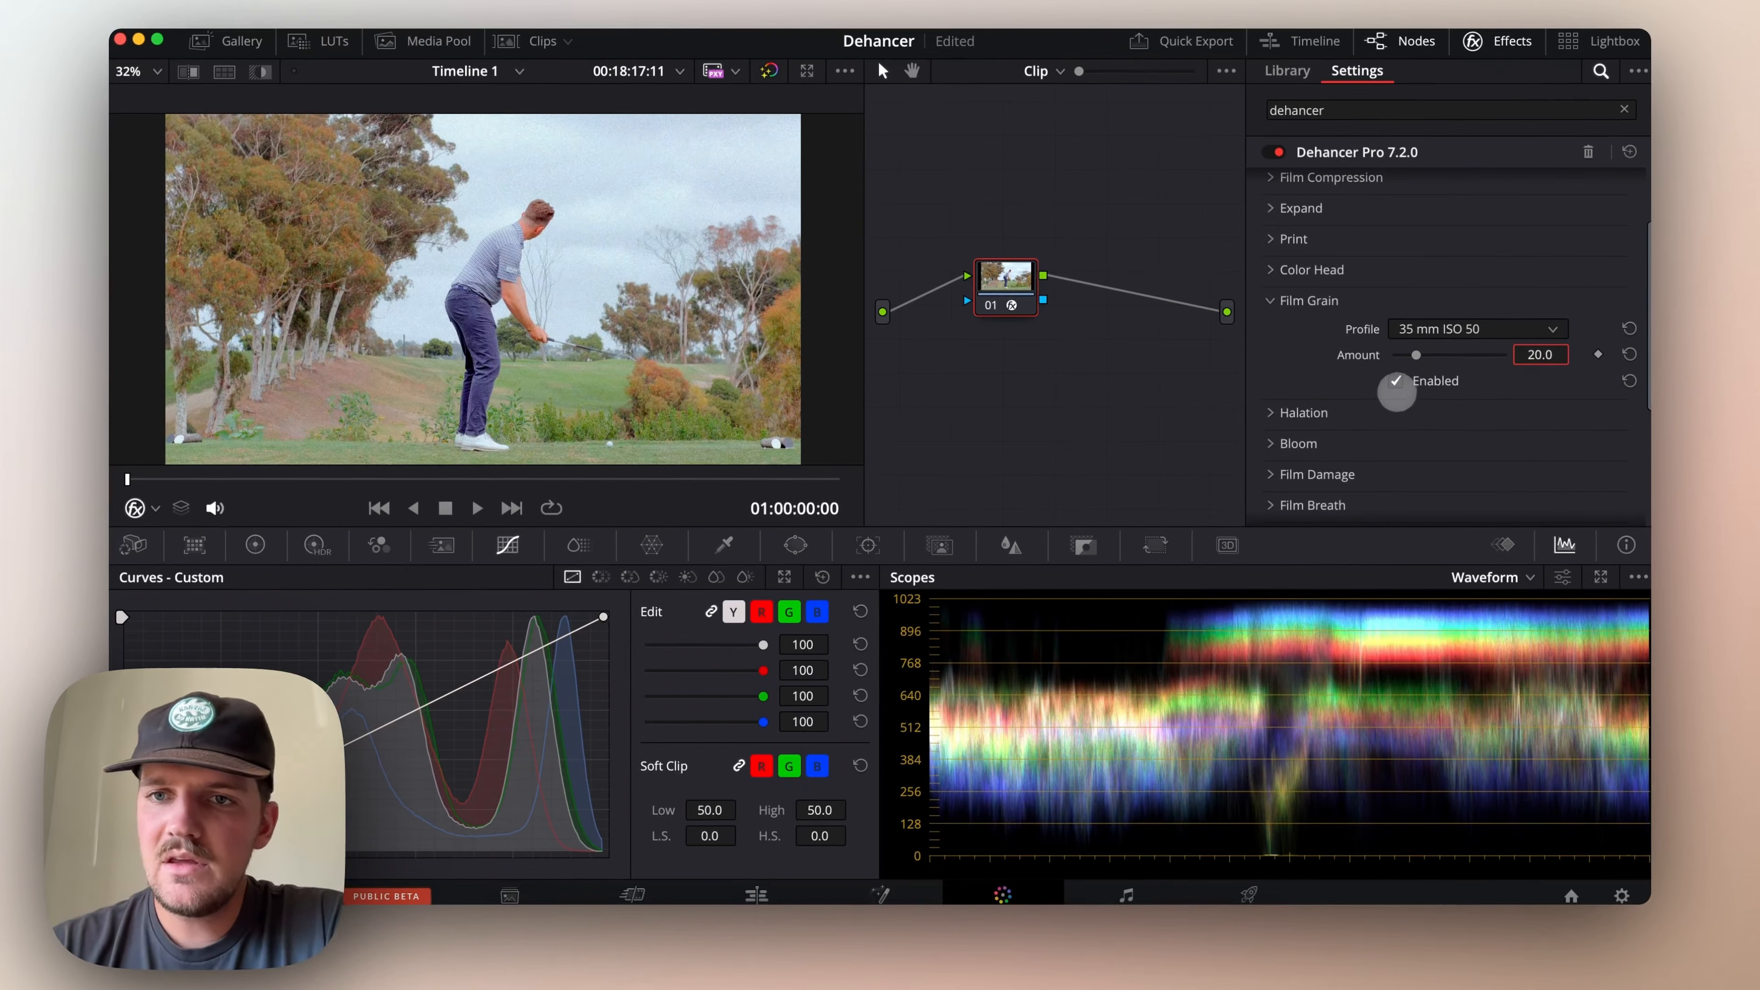
# Compare the clip with Film Grain disabled and enabled at 01:00:04:11, and collapse the group
pyautogui.click(1396, 381)
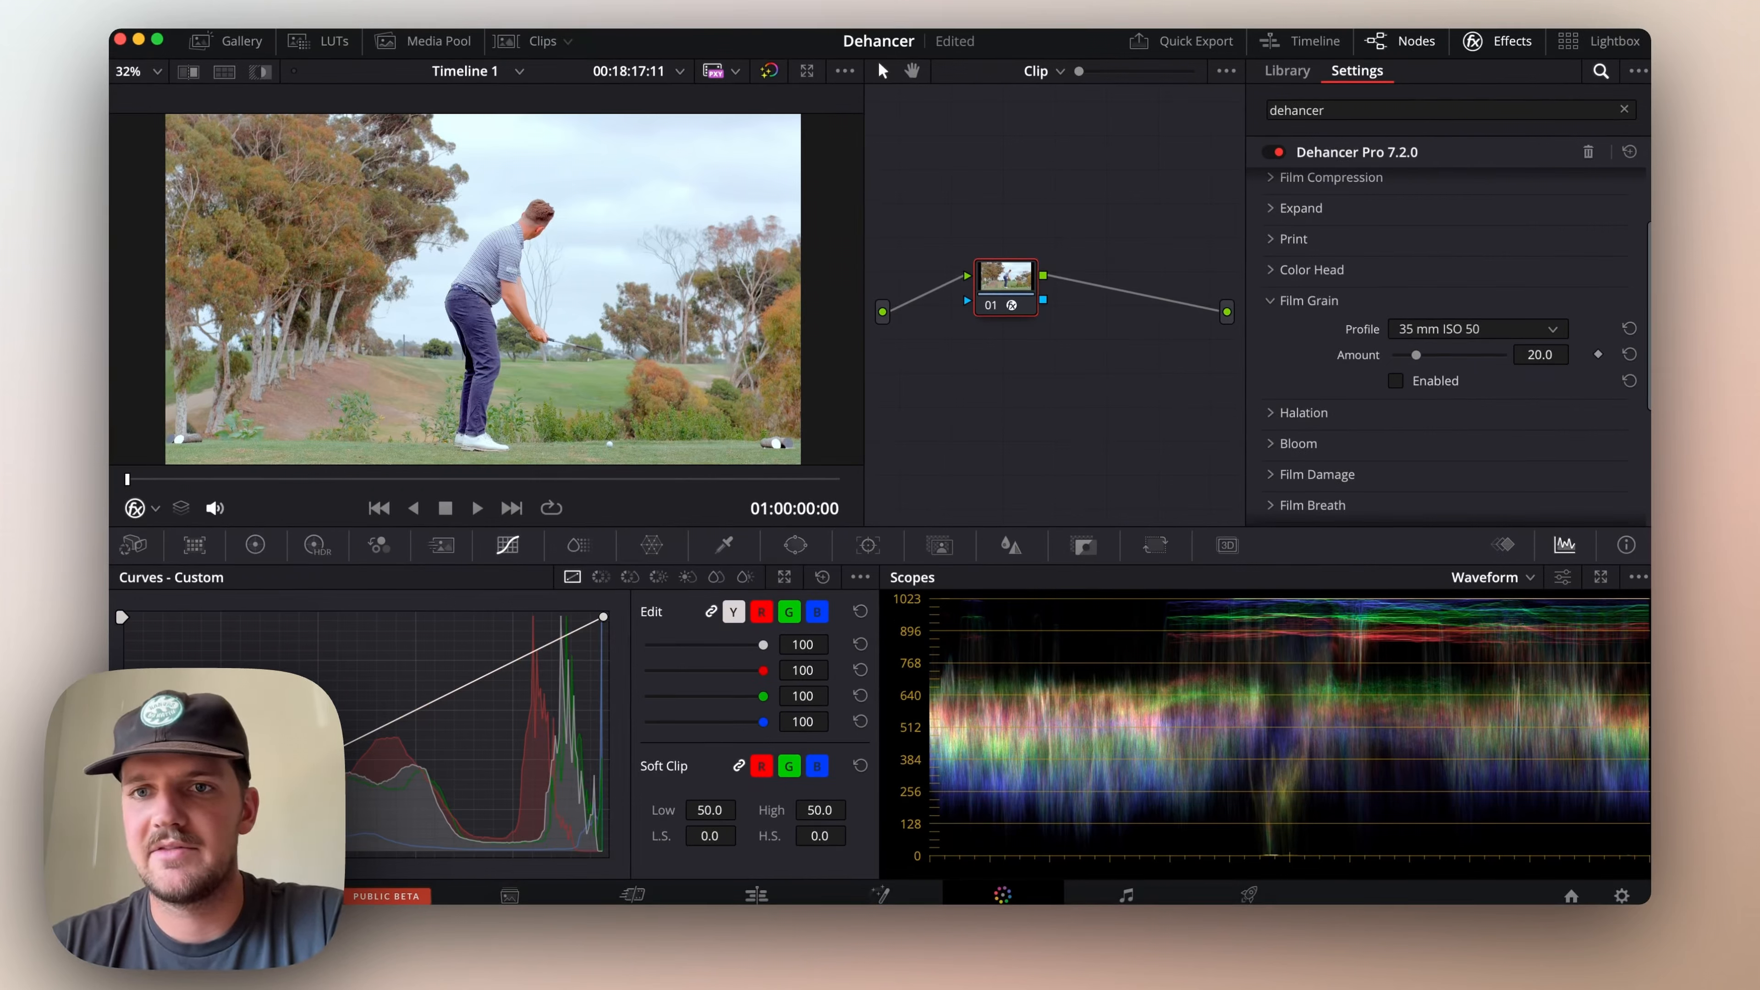
pyautogui.click(356, 477)
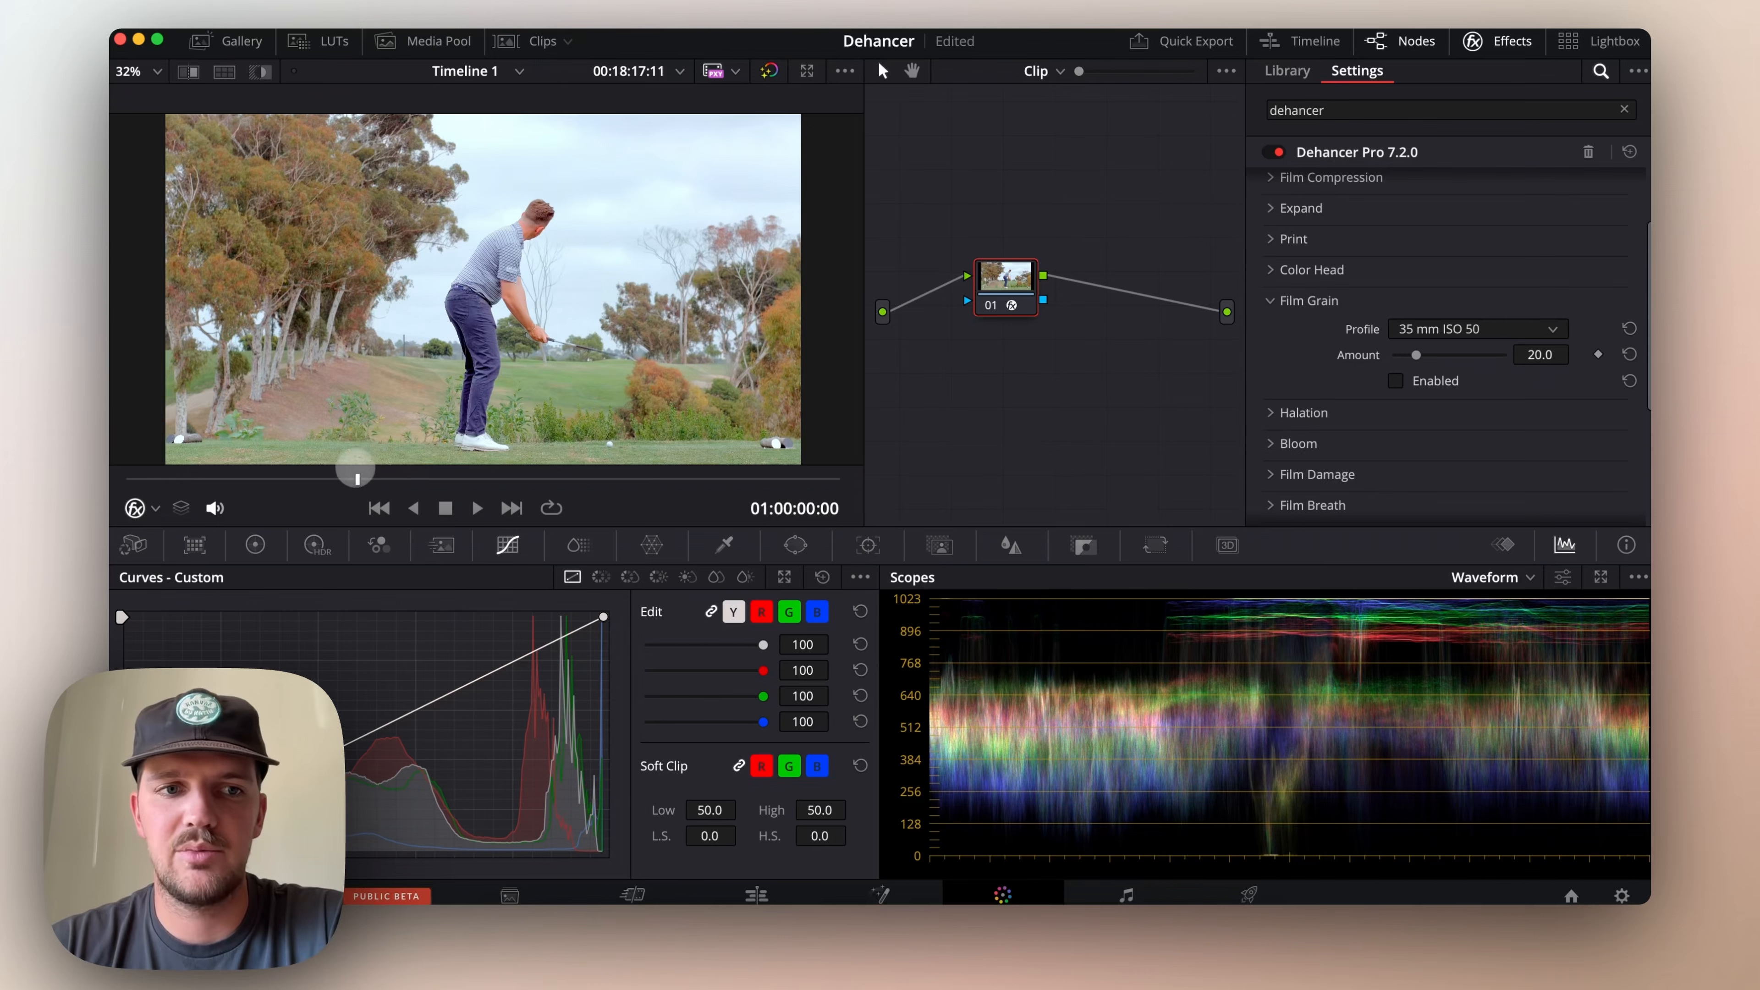
pyautogui.moveTo(356, 478); pyautogui.dragTo(575, 480)
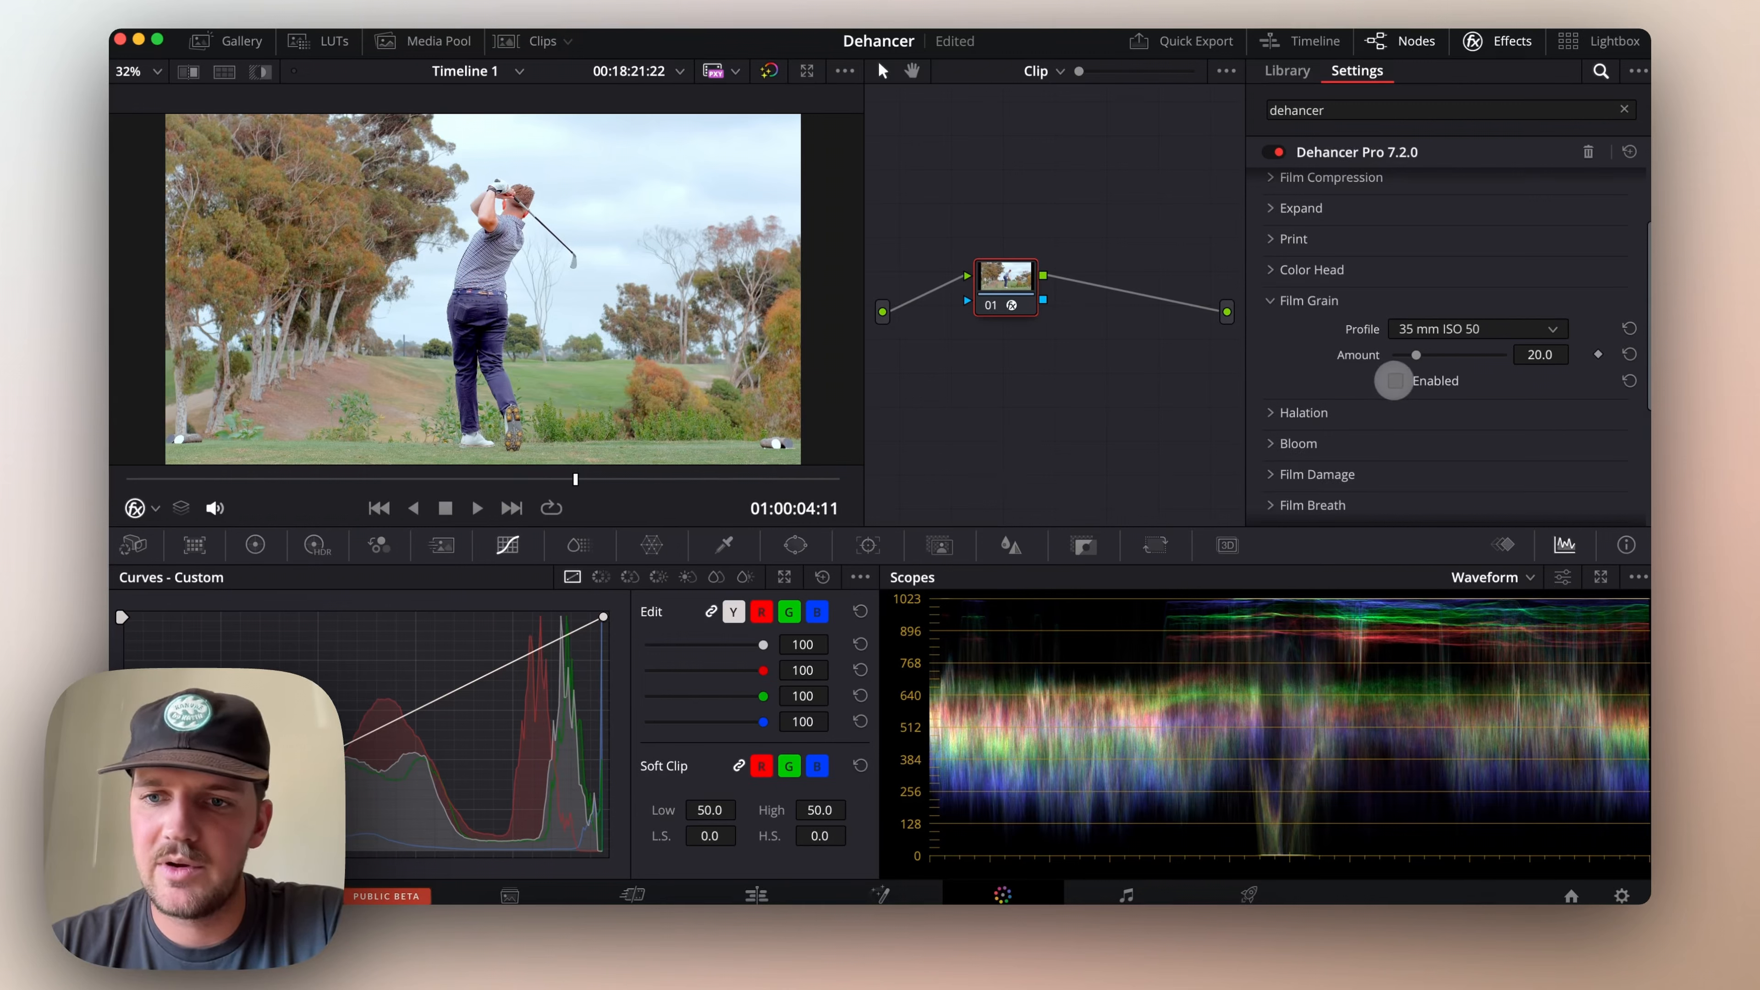
pyautogui.click(1394, 380)
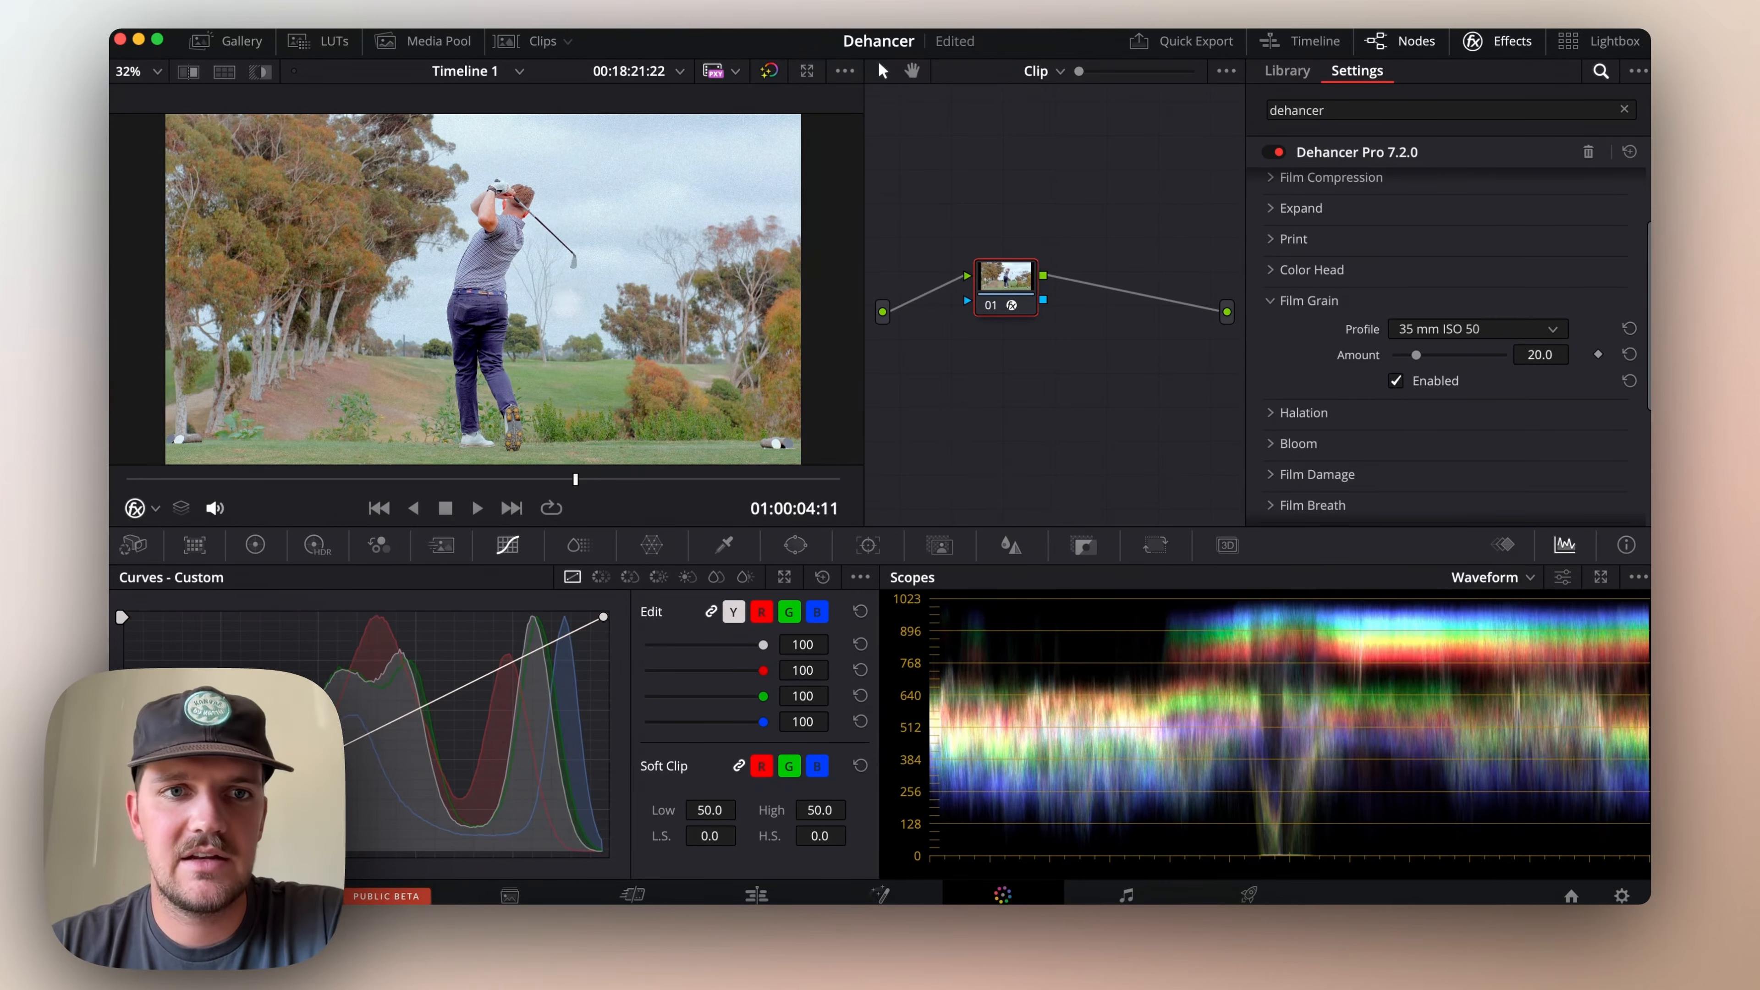
pyautogui.click(1270, 300)
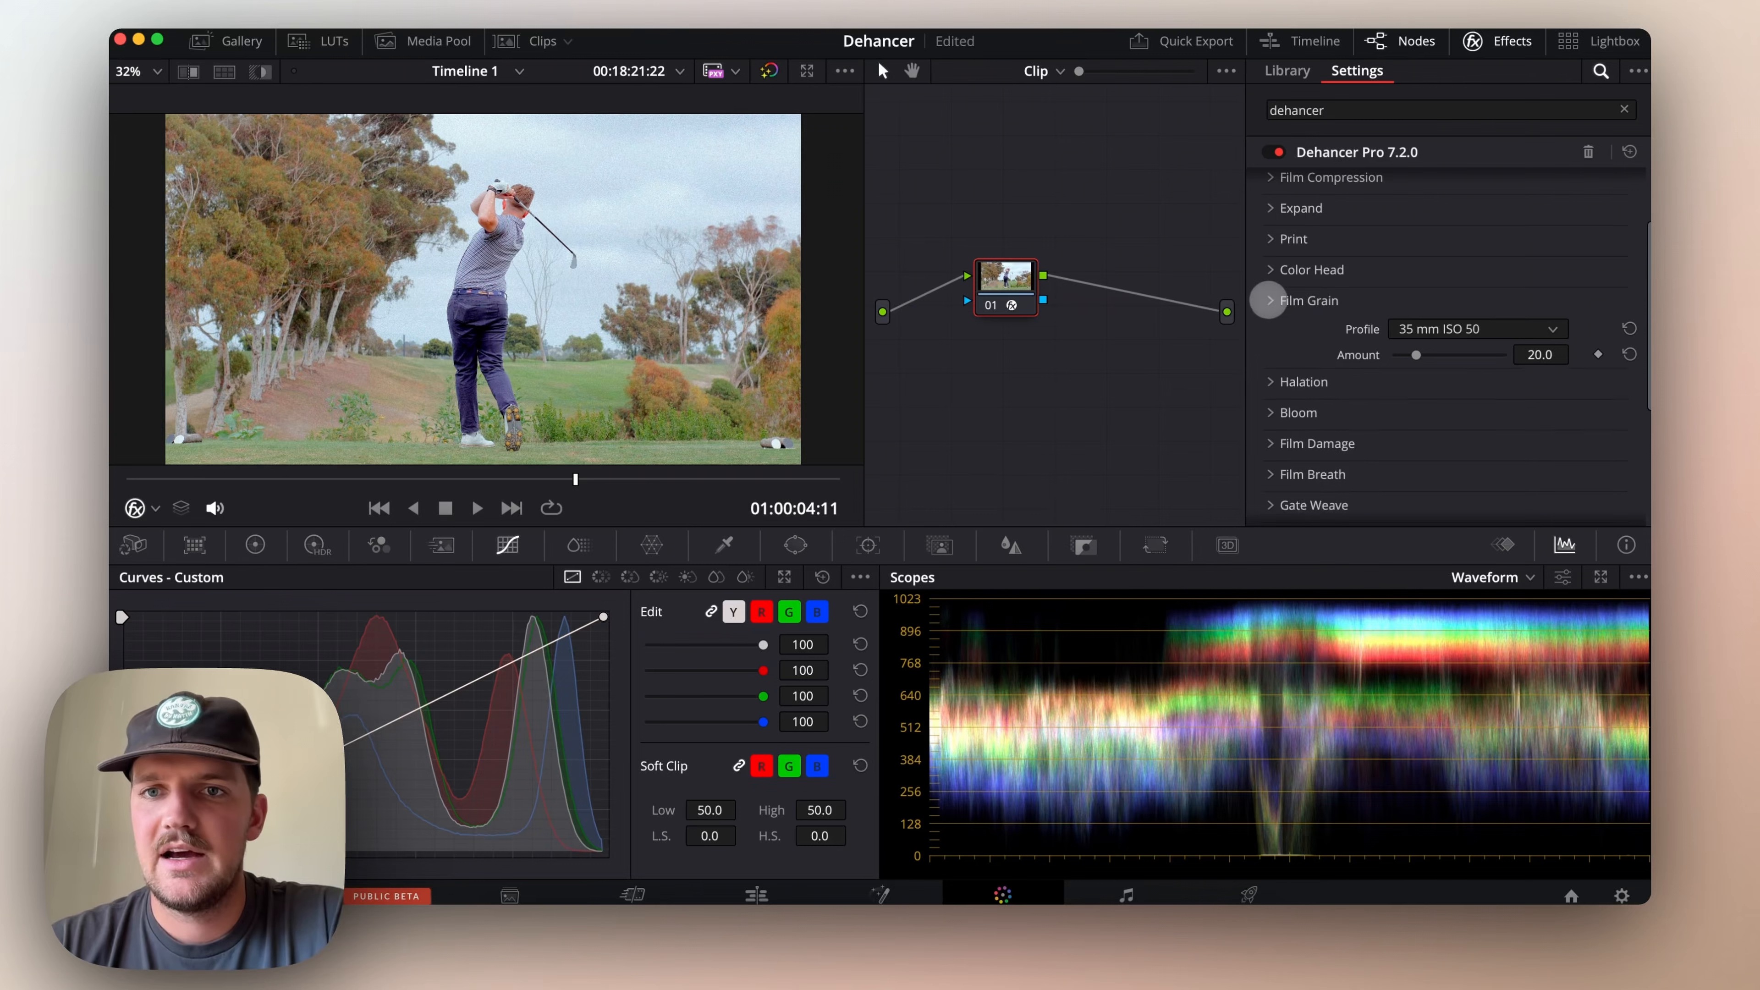
# Enable Halation with its default profile and amplify amount, and collapse the group
pyautogui.click(1270, 331)
pyautogui.scroll(-1, 1297, 362)
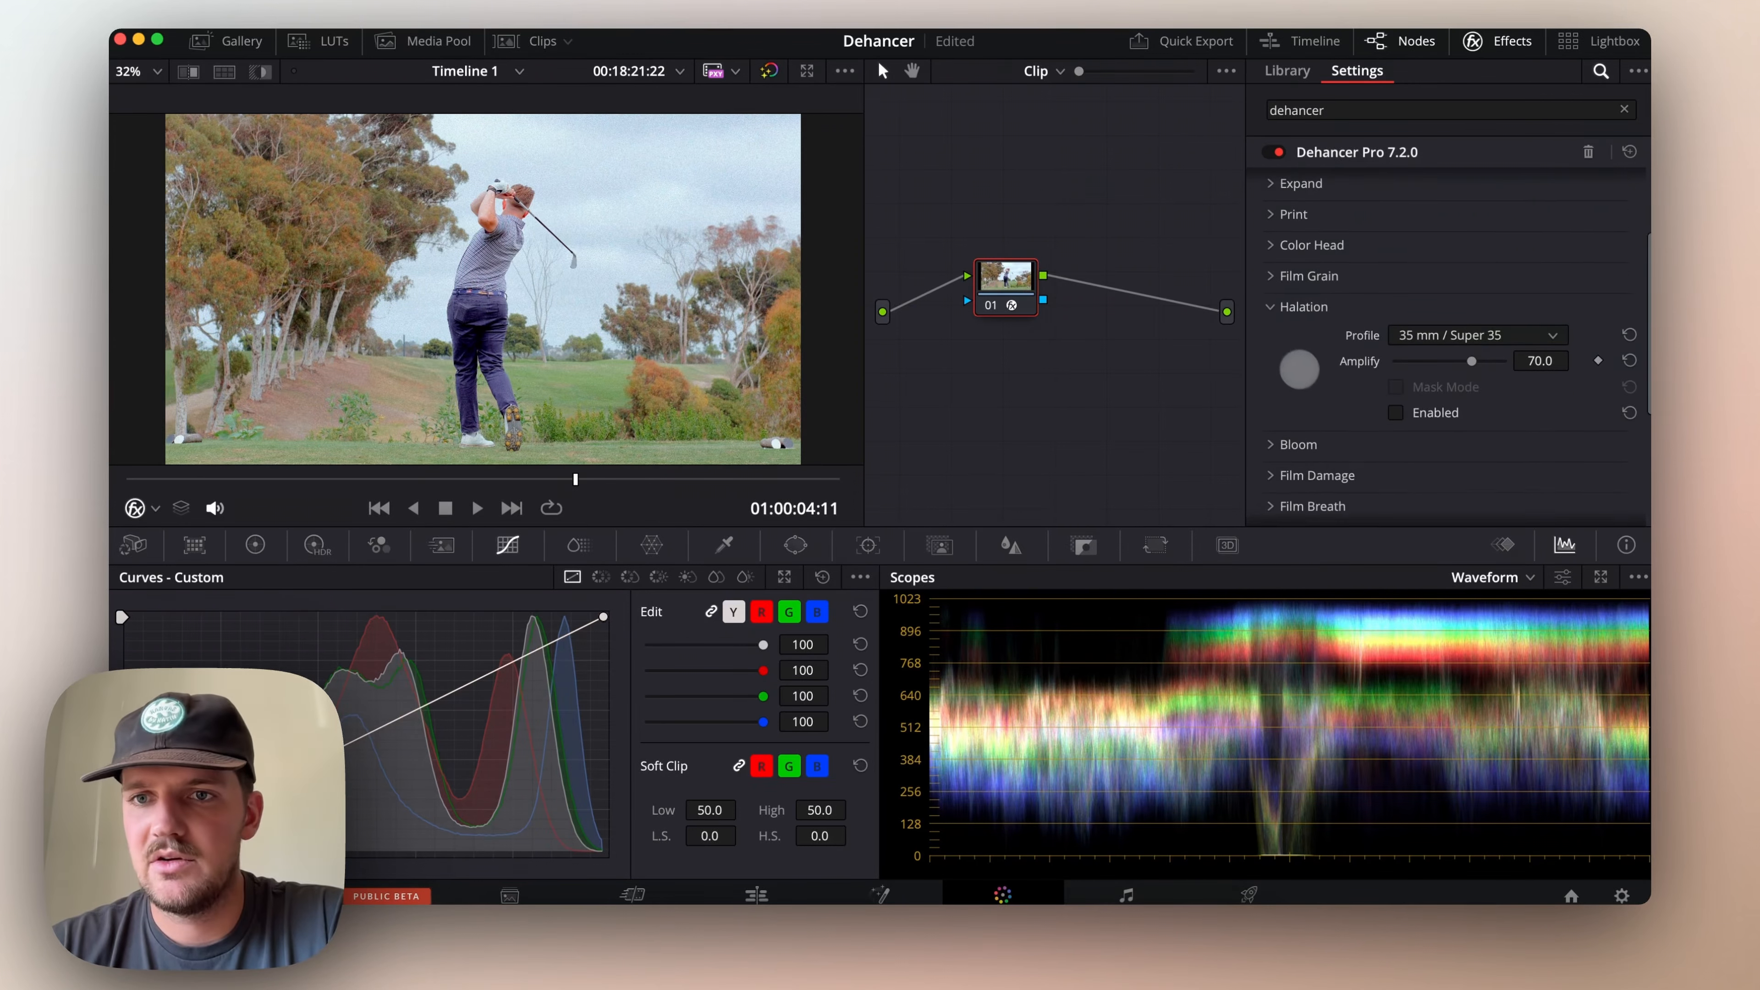
pyautogui.click(1396, 407)
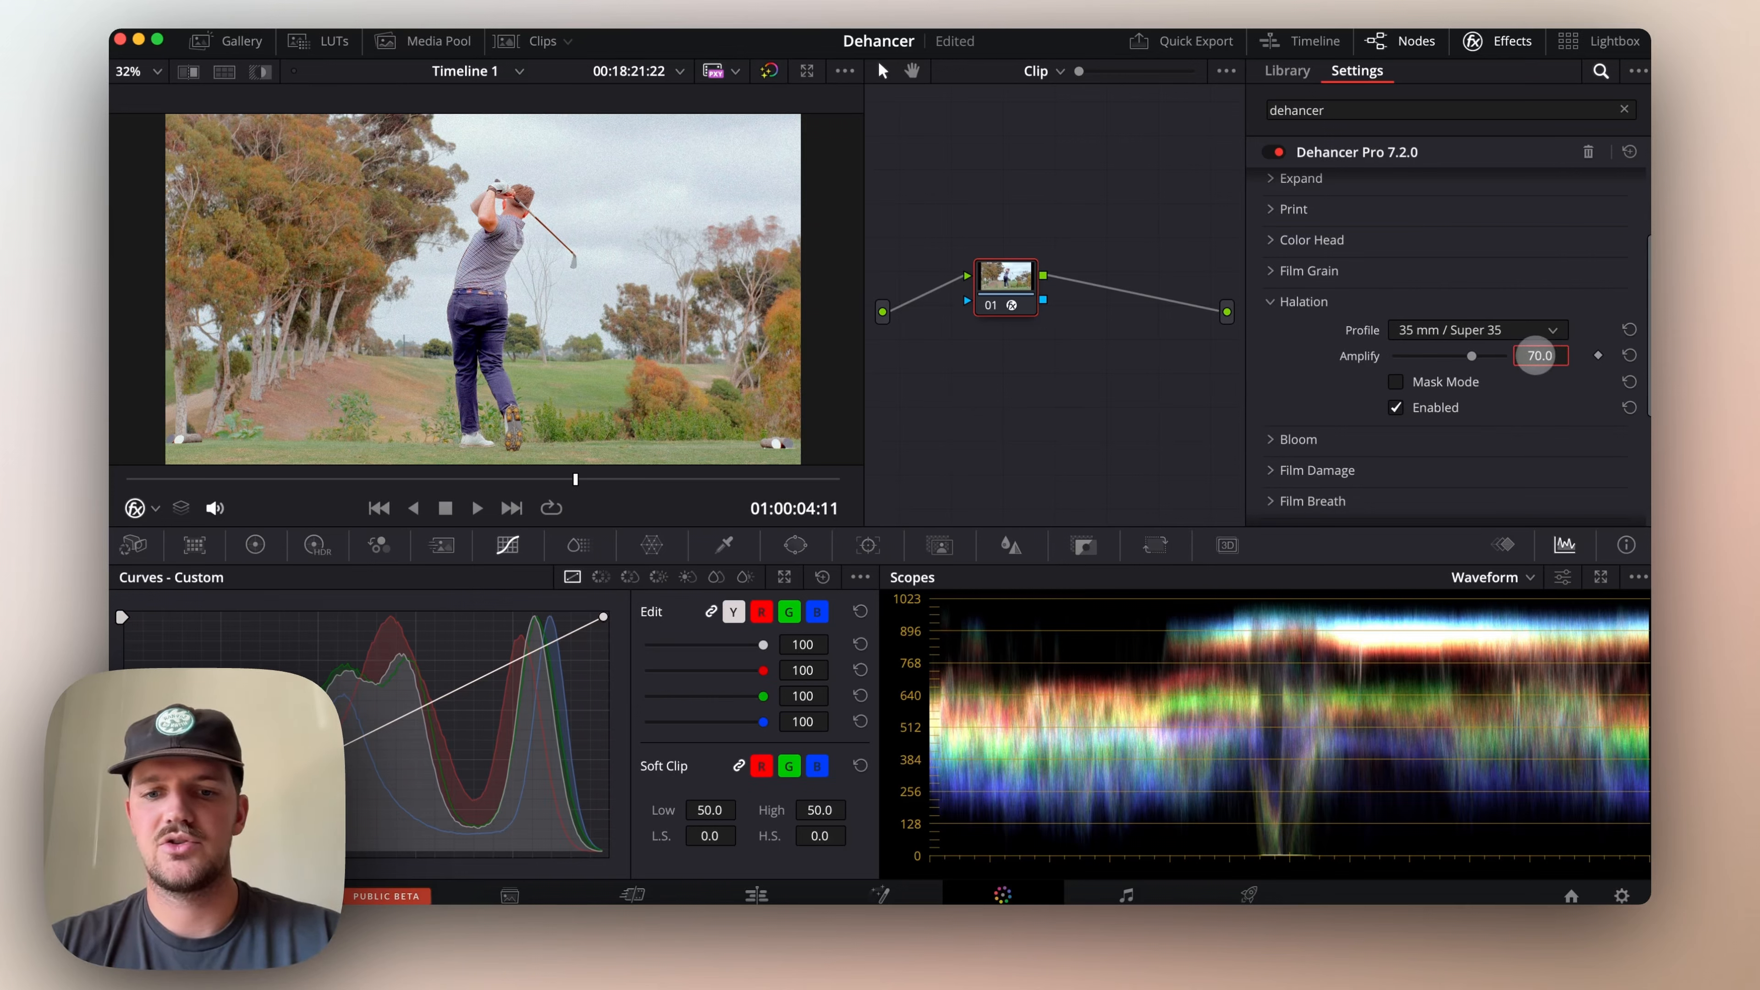
pyautogui.click(1279, 301)
# Enable Bloom with its default settings, and toggle it off and on to compare its effect
pyautogui.click(1279, 333)
pyautogui.click(1396, 438)
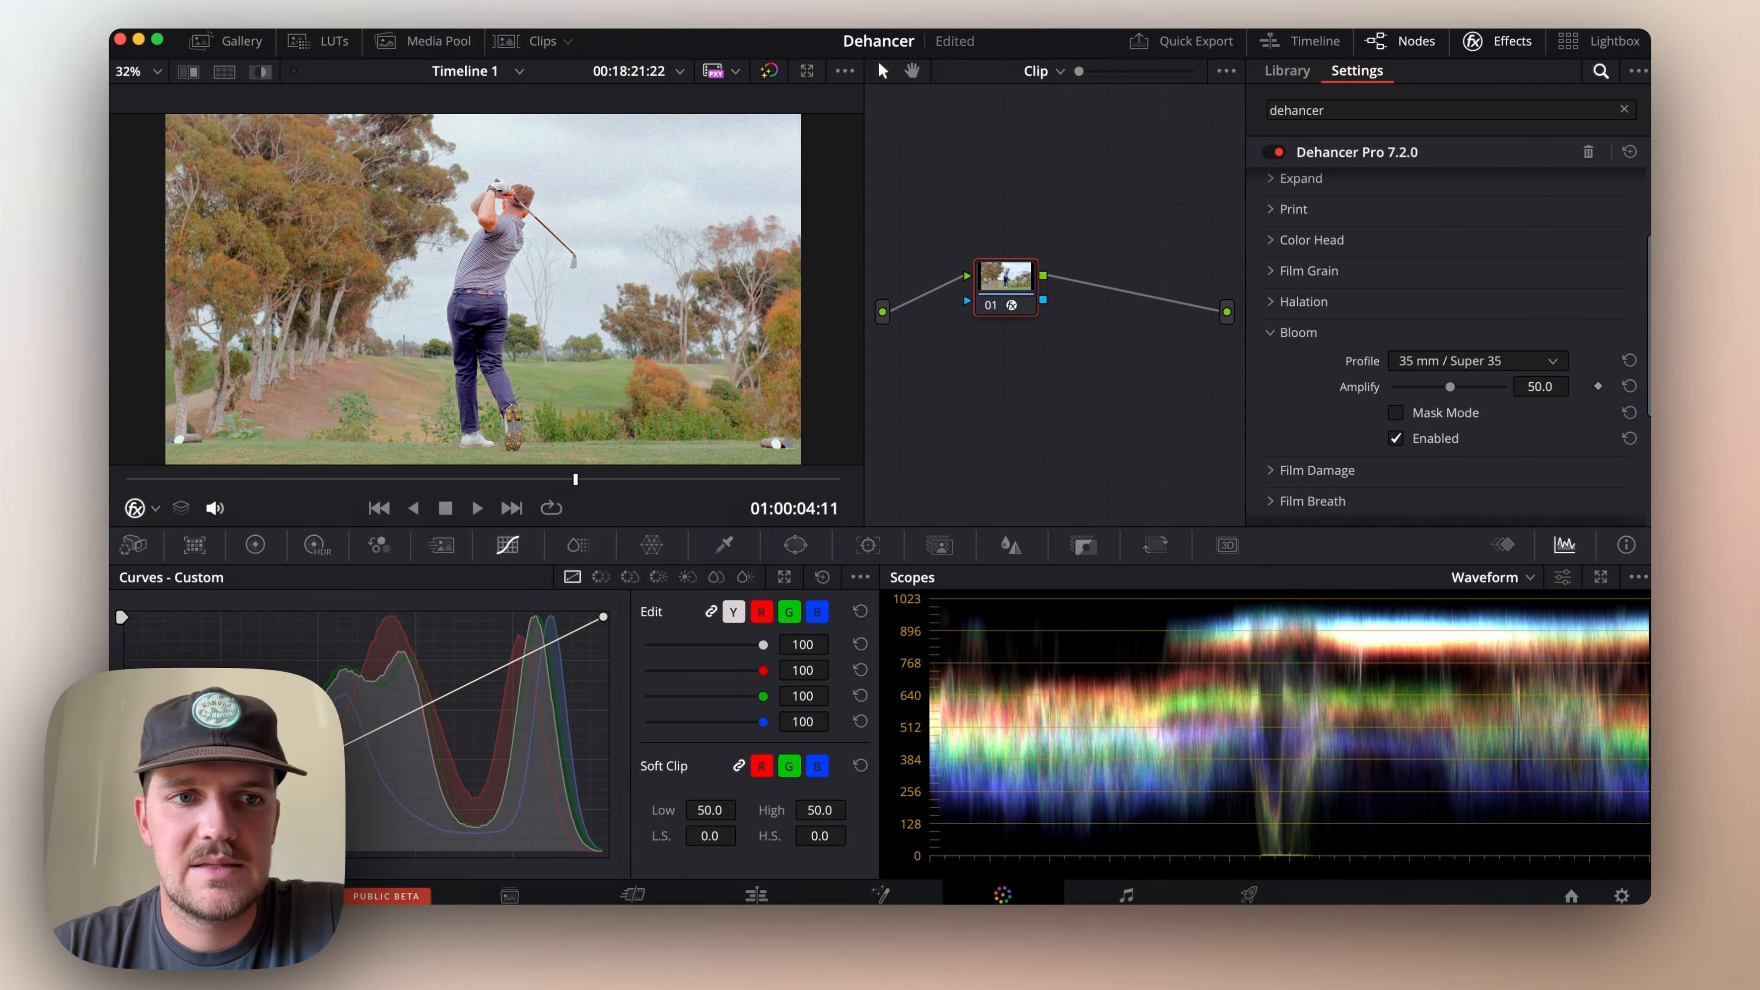
pyautogui.click(1396, 439)
pyautogui.click(1396, 439)
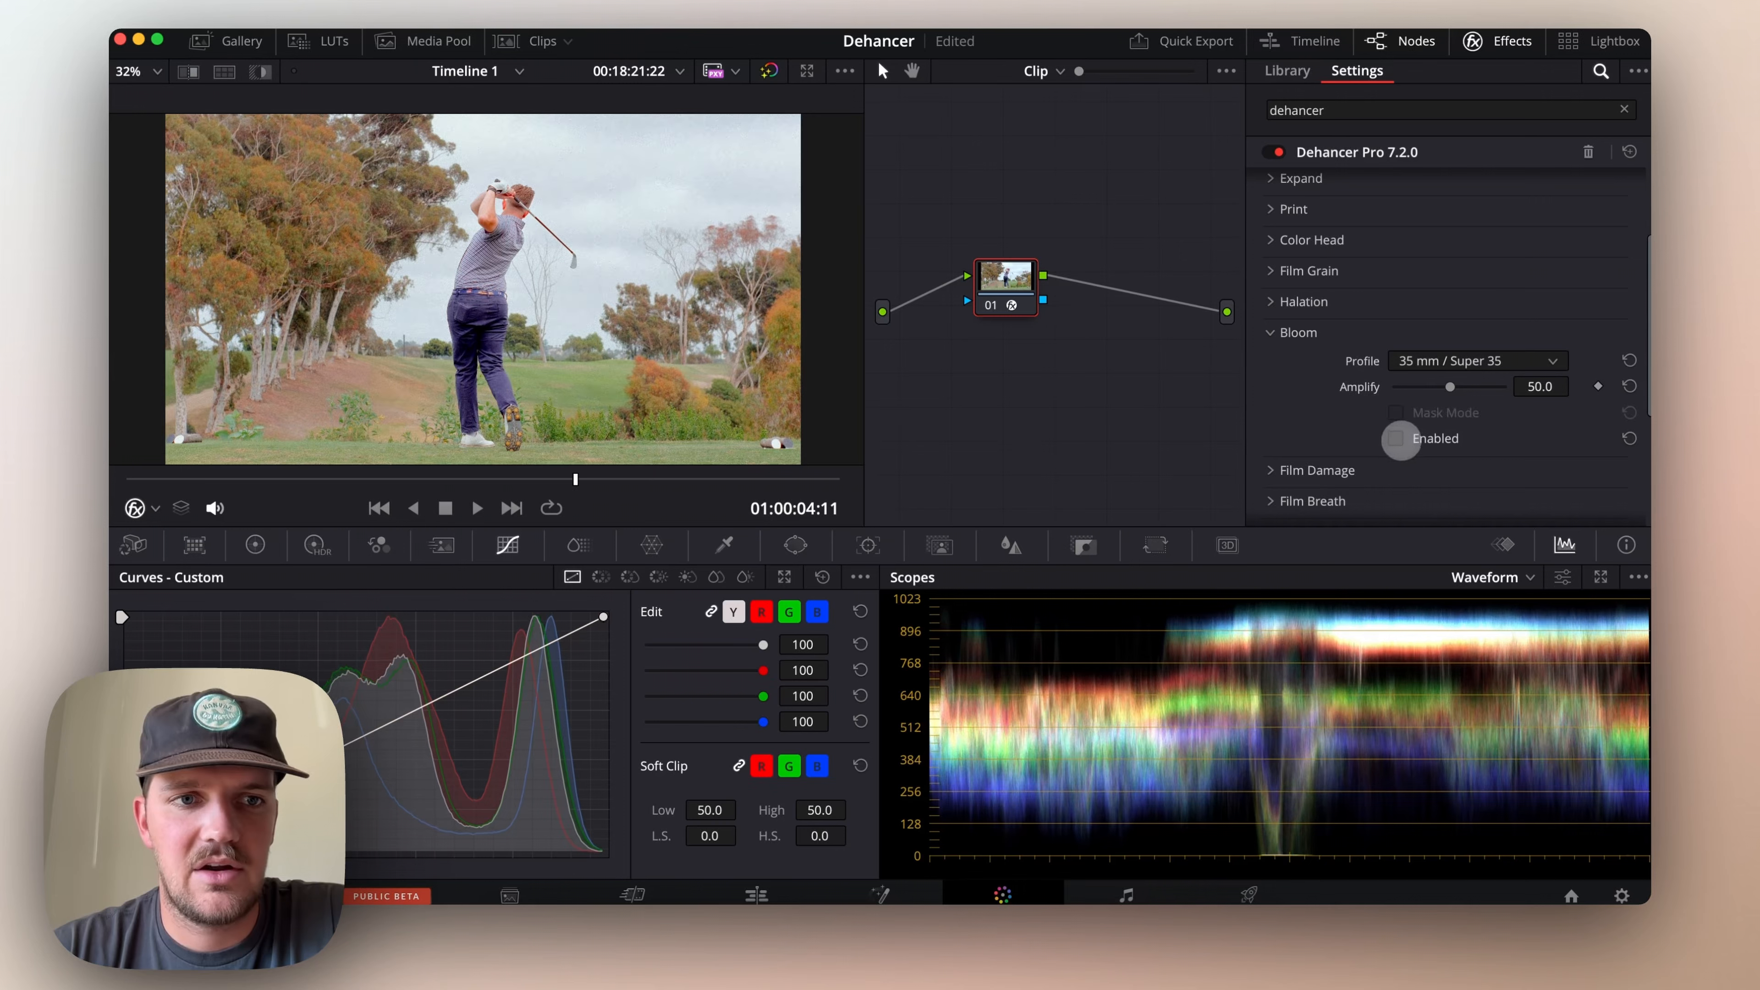
pyautogui.click(1396, 439)
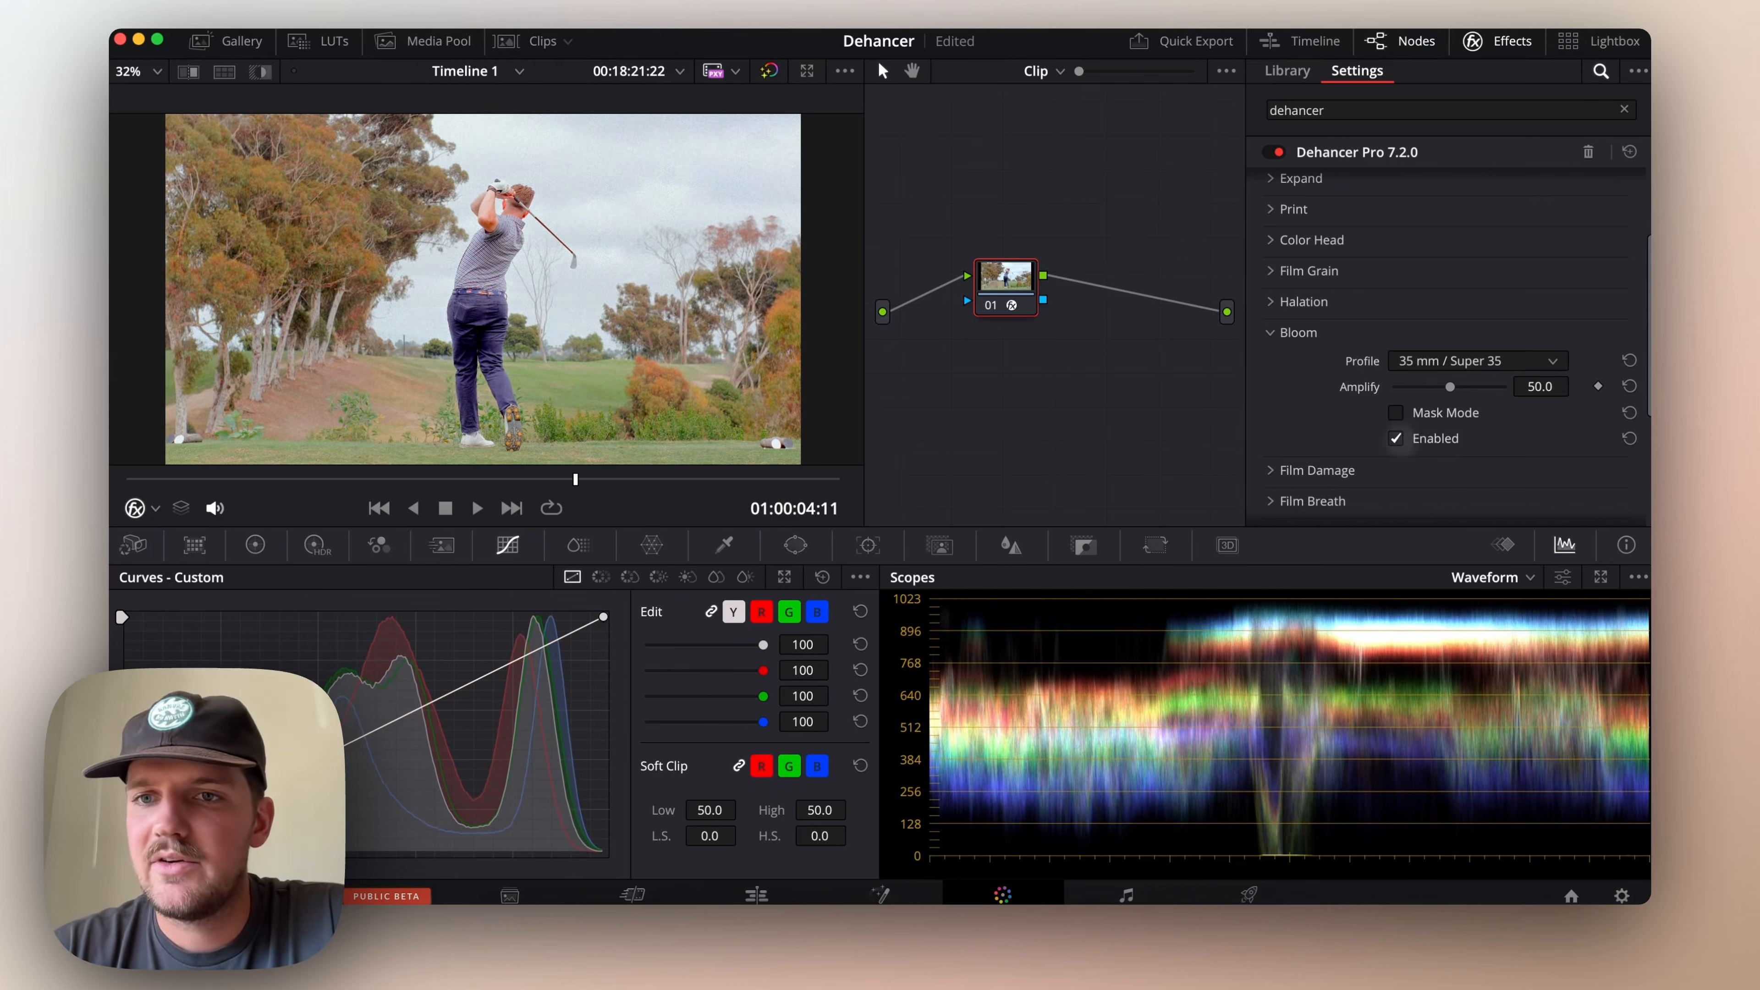
pyautogui.click(1290, 333)
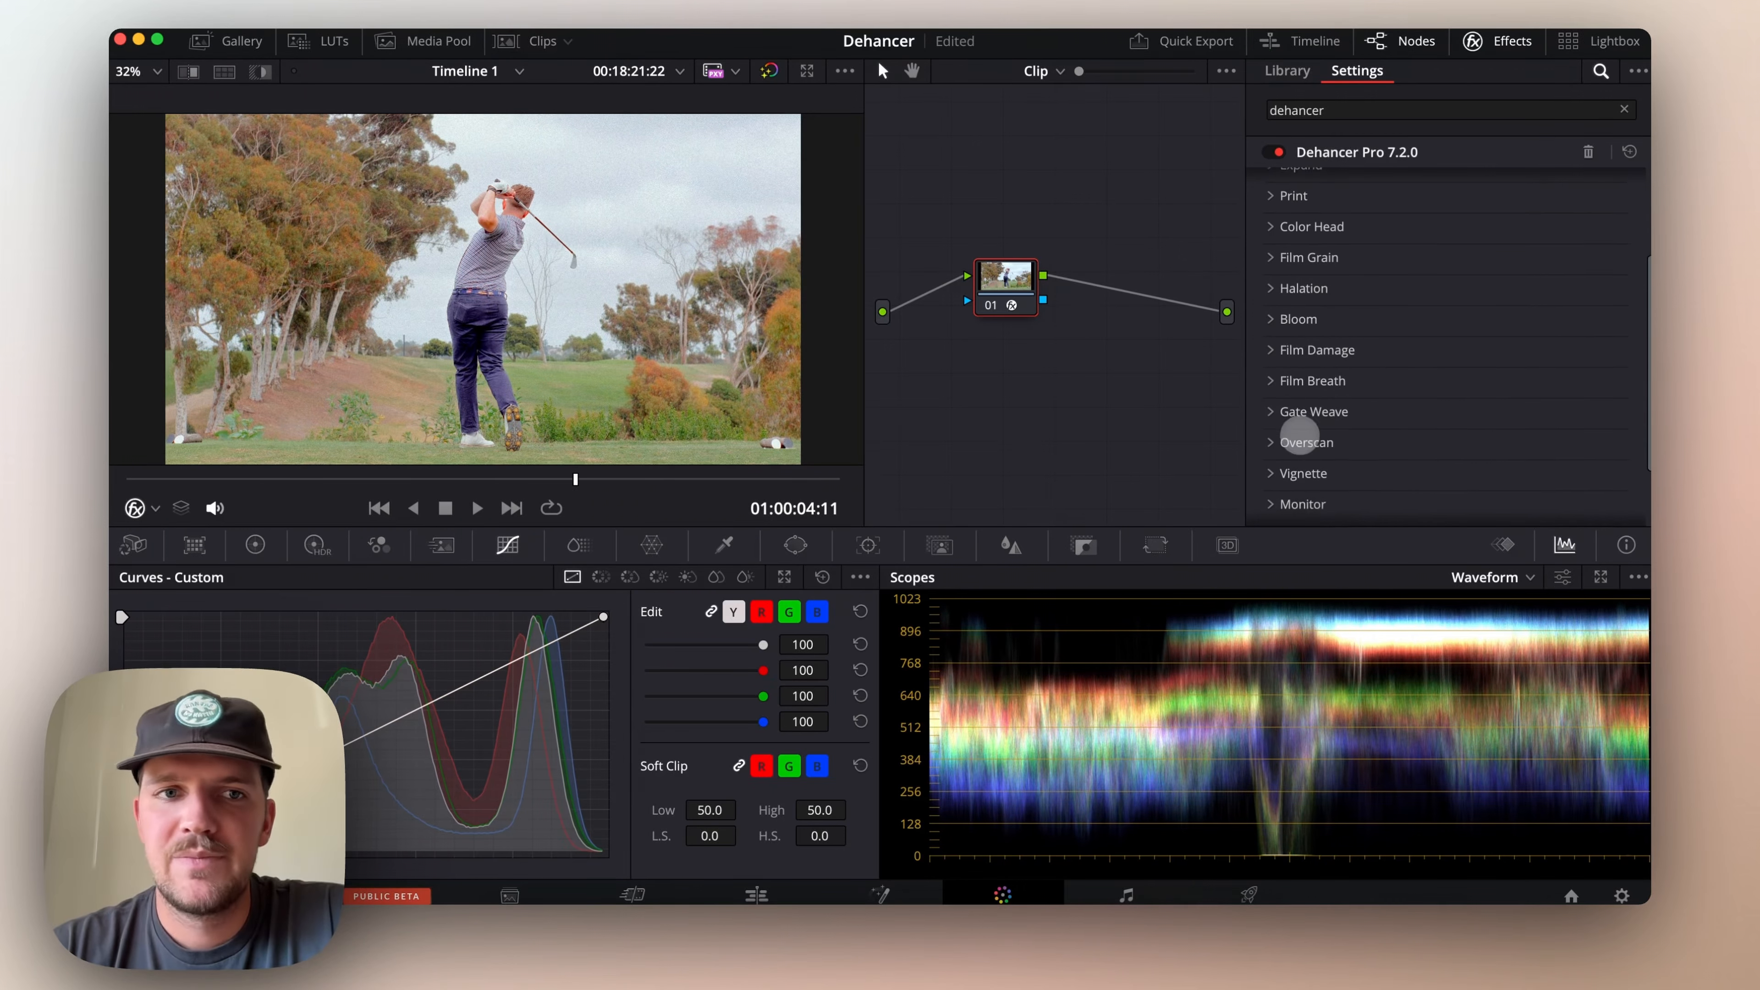
# Enable Gate Weave, keeping the 35 mm / Super 35 profile and the full impact
pyautogui.scroll(-2, 1269, 402)
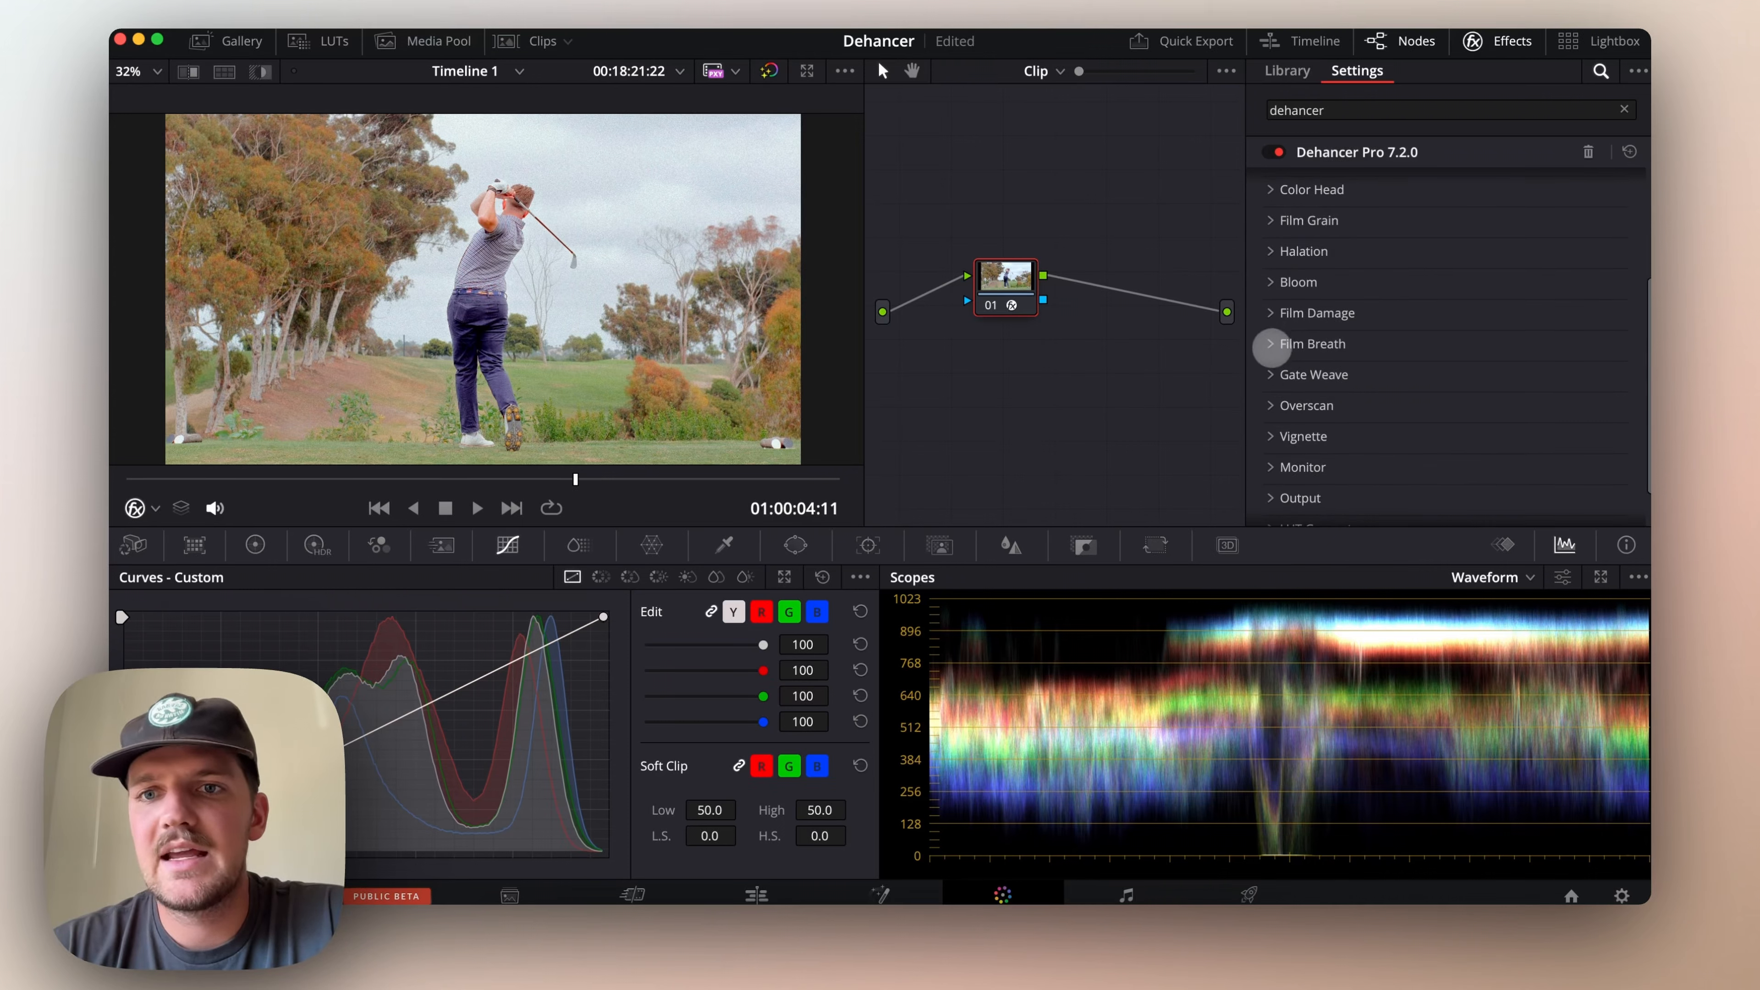
pyautogui.click(1268, 376)
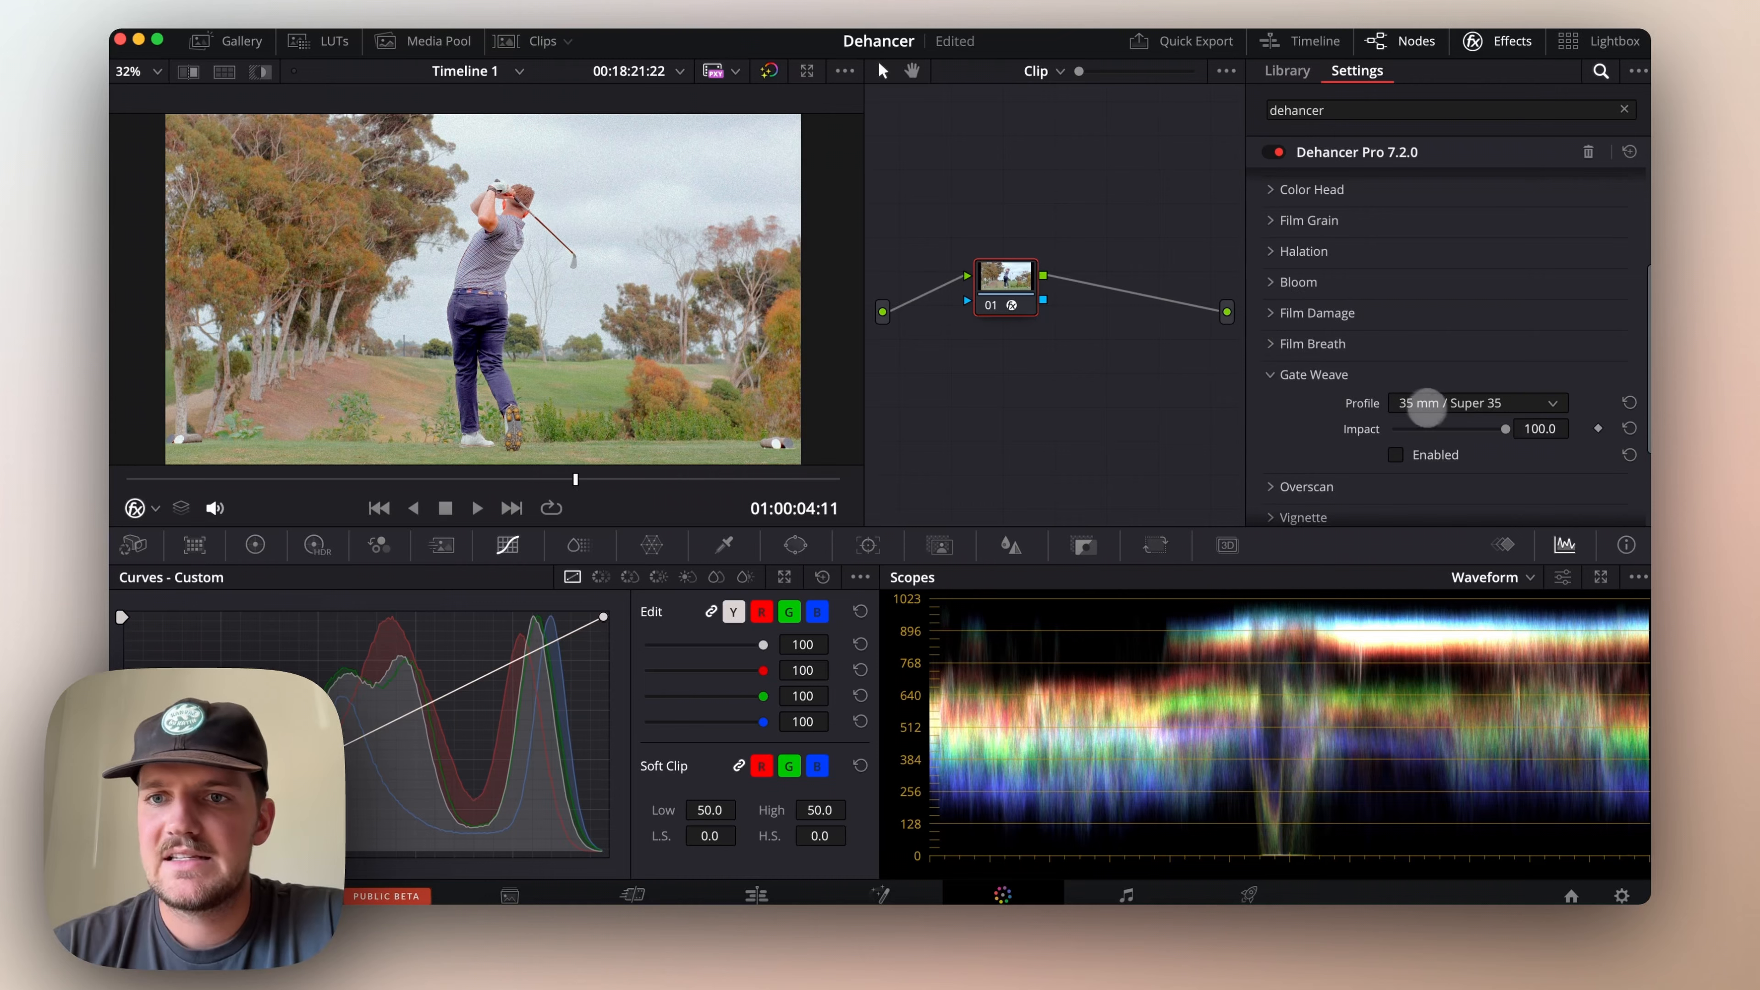
pyautogui.click(1396, 455)
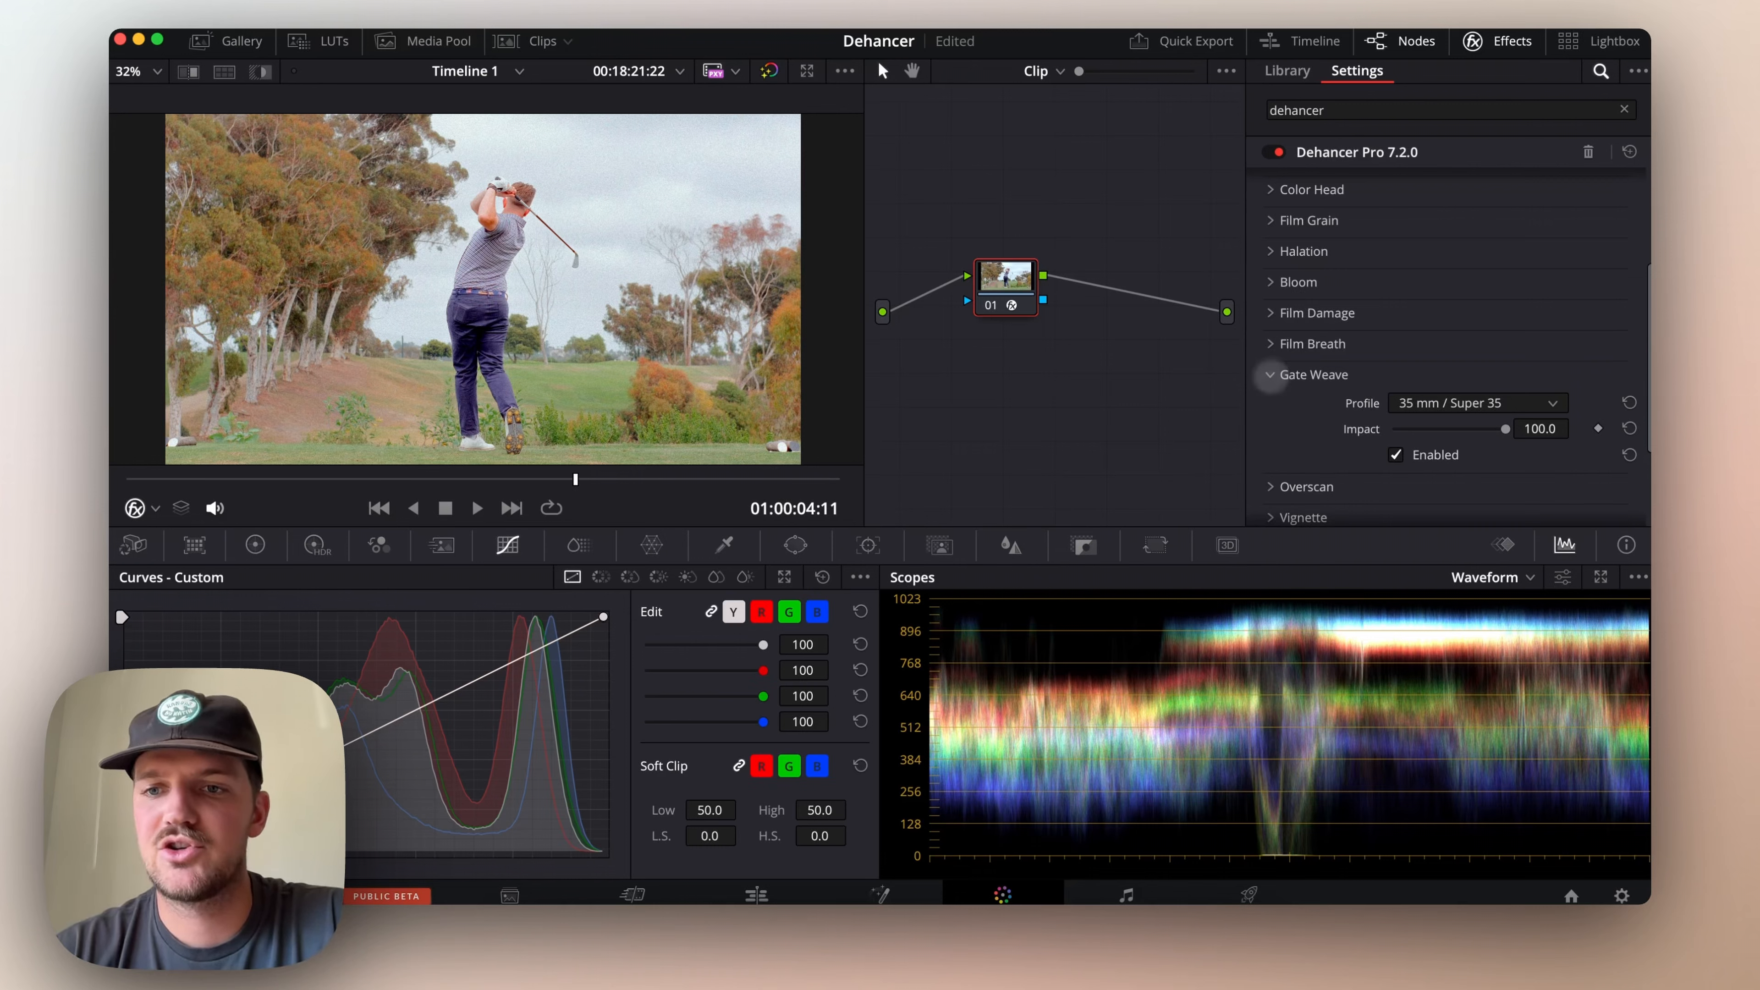
pyautogui.click(1409, 409)
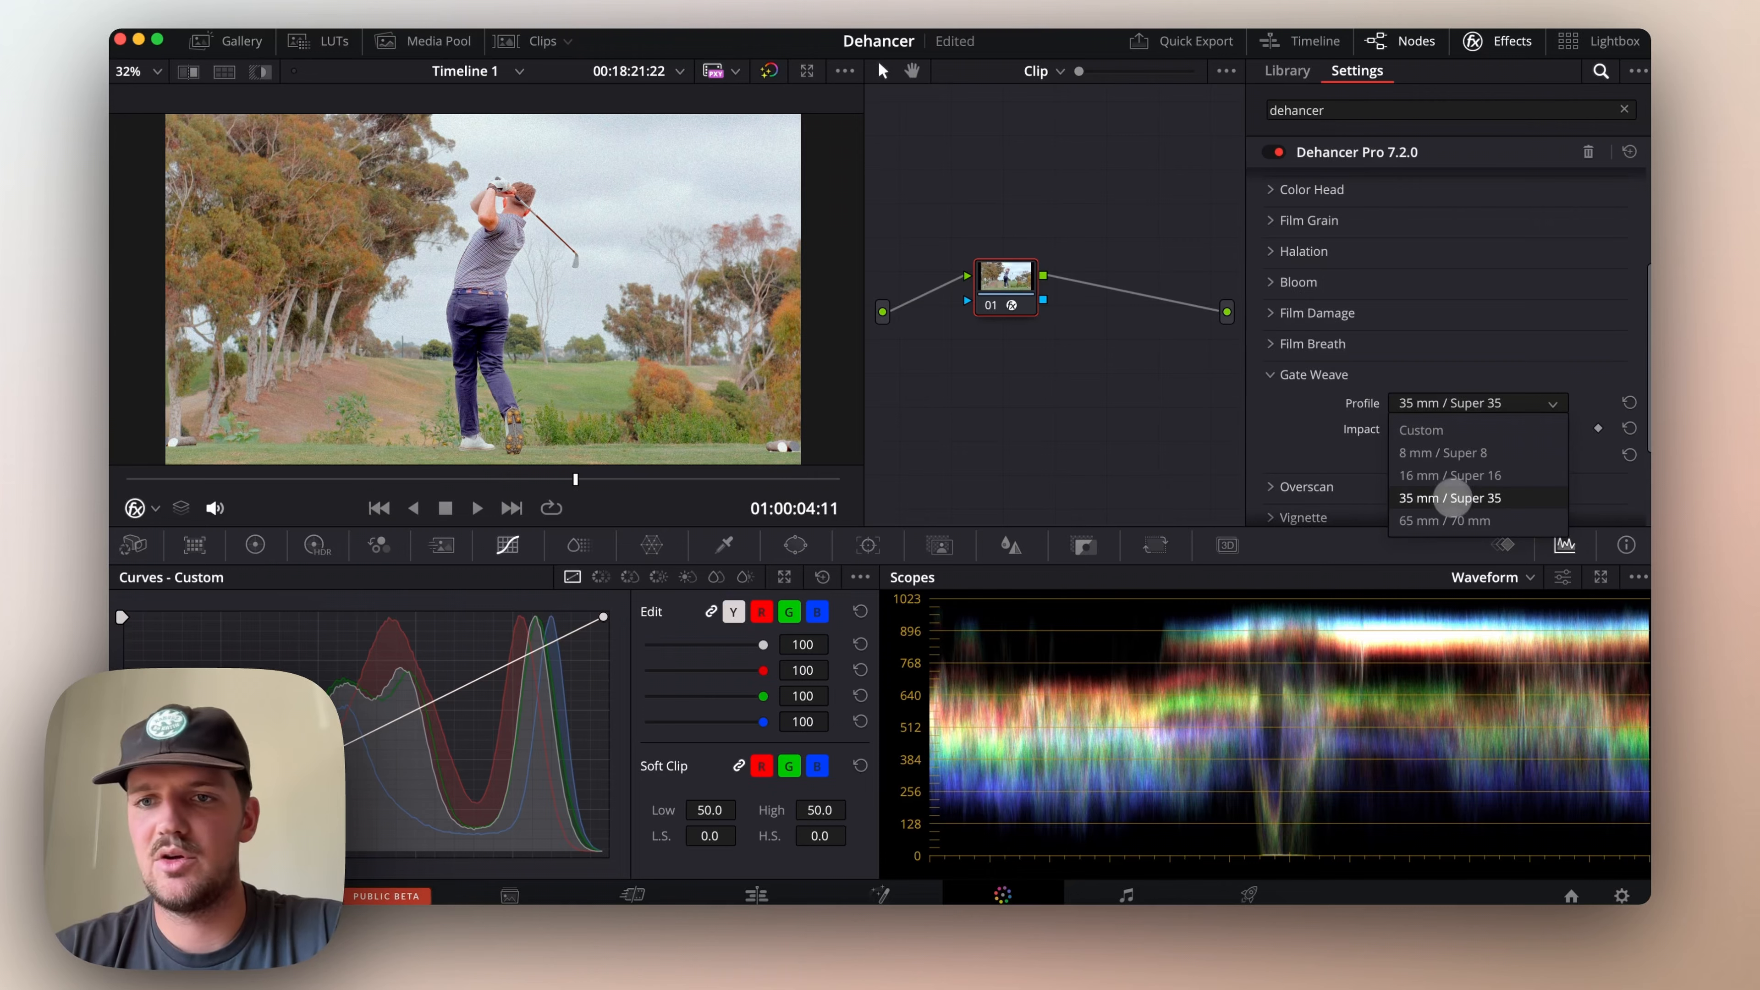
pyautogui.click(1510, 400)
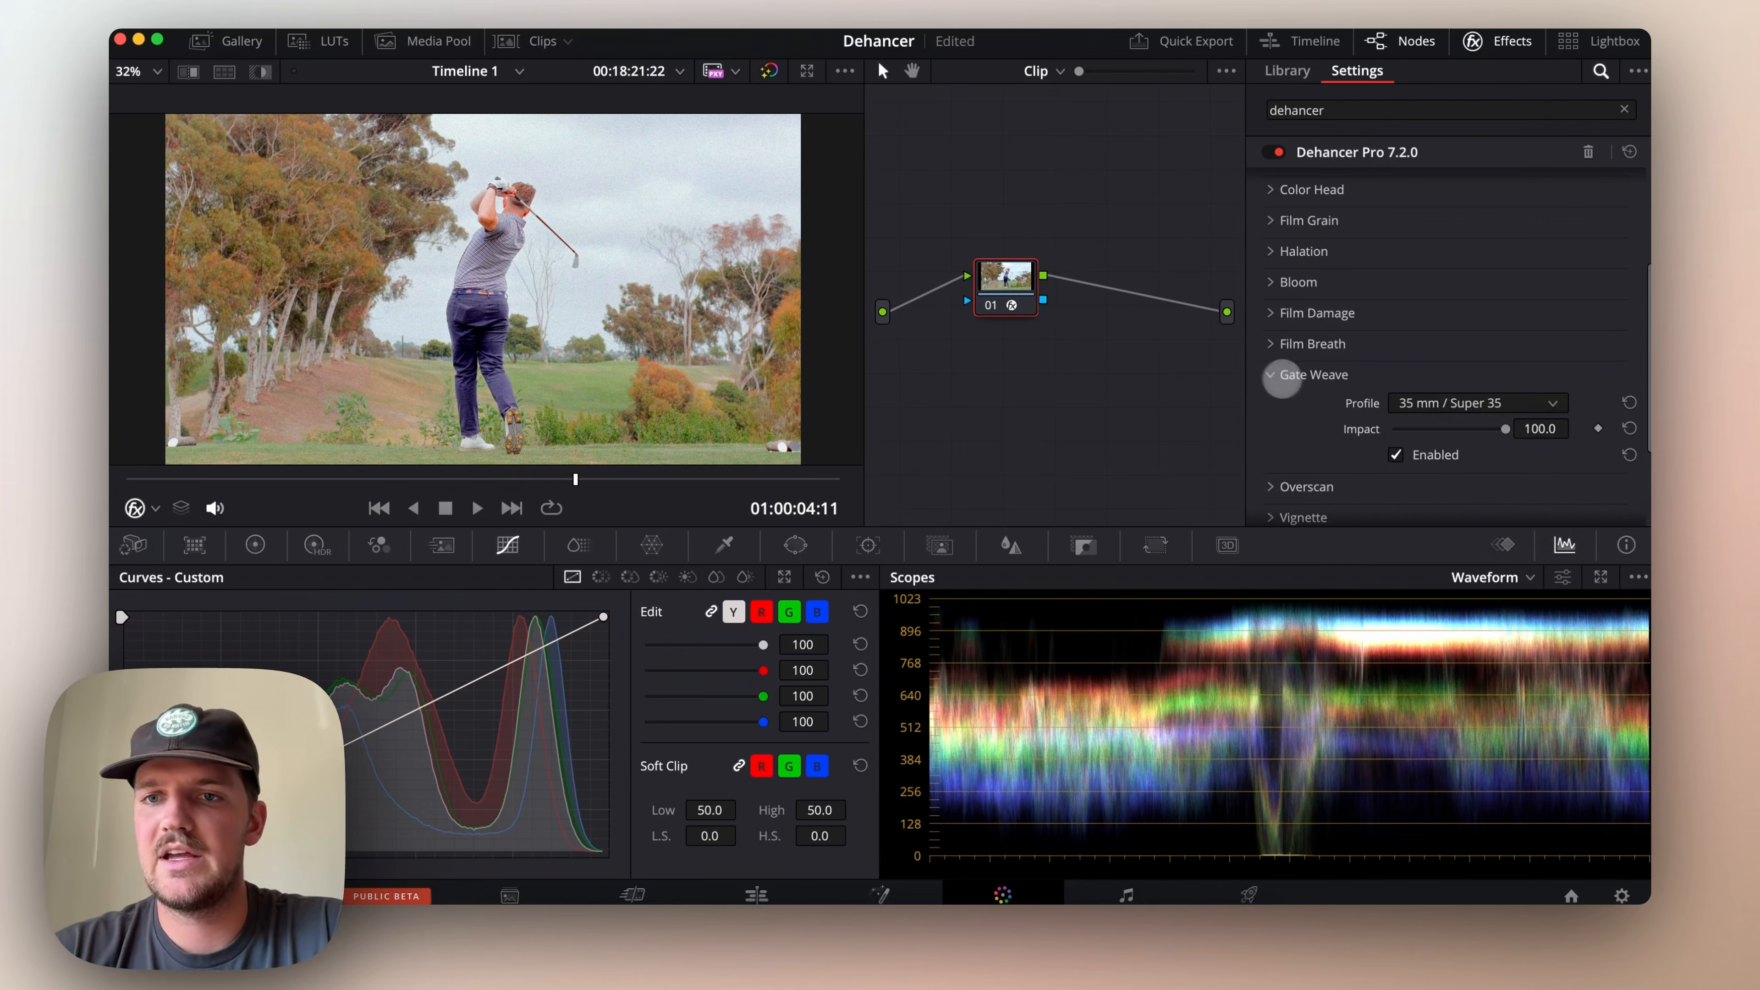
# Enable Overscan with its default gate settings, and preview the framed clip at 01:00:05:07
pyautogui.scroll(-2, 1271, 417)
pyautogui.click(1286, 444)
pyautogui.scroll(-5, 1276, 445)
pyautogui.scroll(-4, 1272, 446)
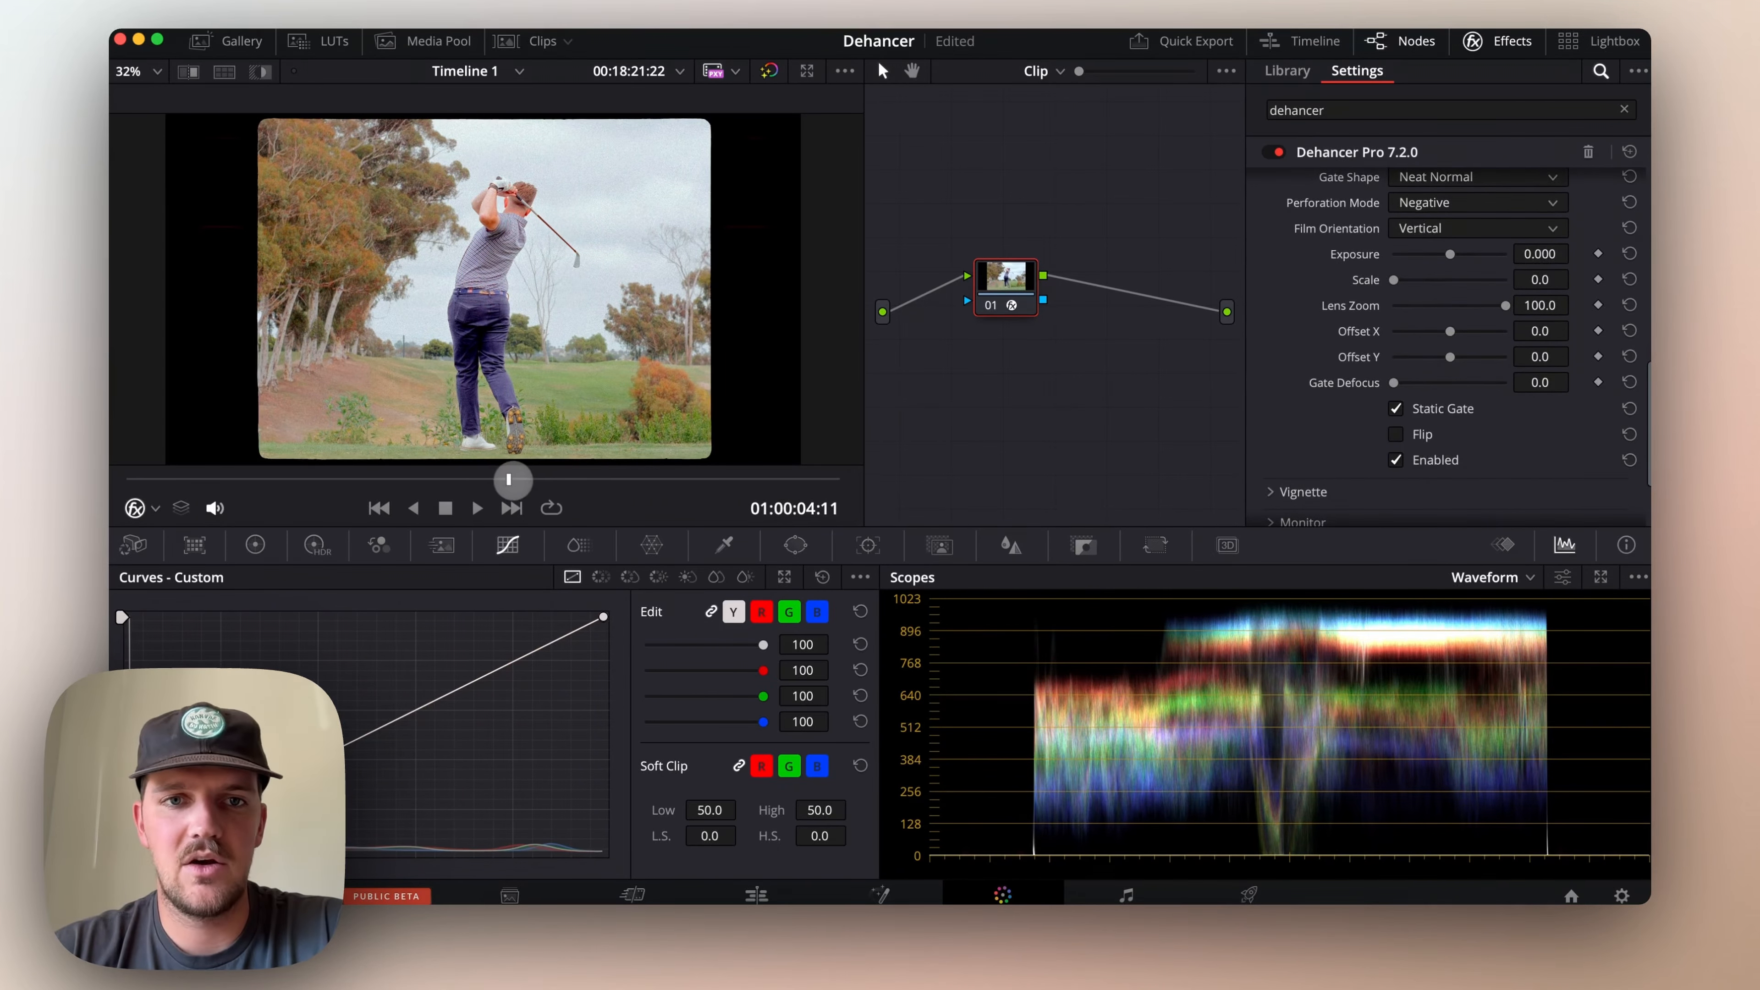
pyautogui.moveTo(623, 475); pyautogui.dragTo(660, 479)
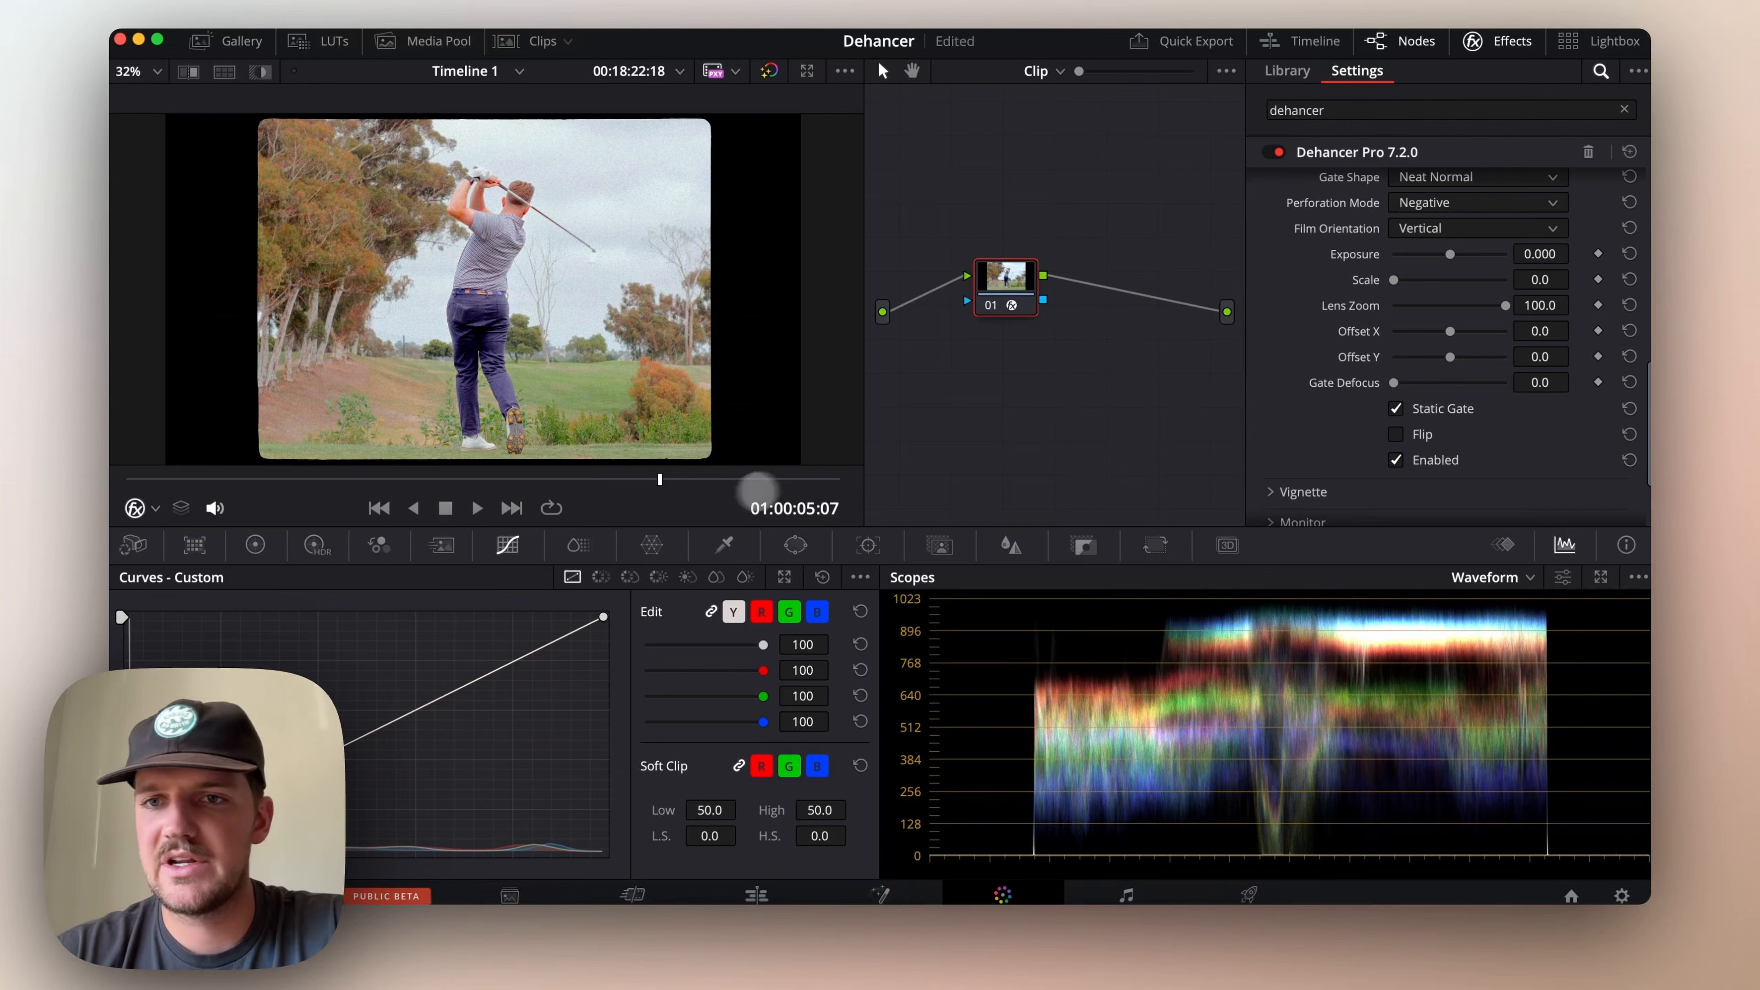
# Collapse the Overscan and Gate Weave groups
pyautogui.scroll(2, 1382, 407)
pyautogui.scroll(2, 1382, 408)
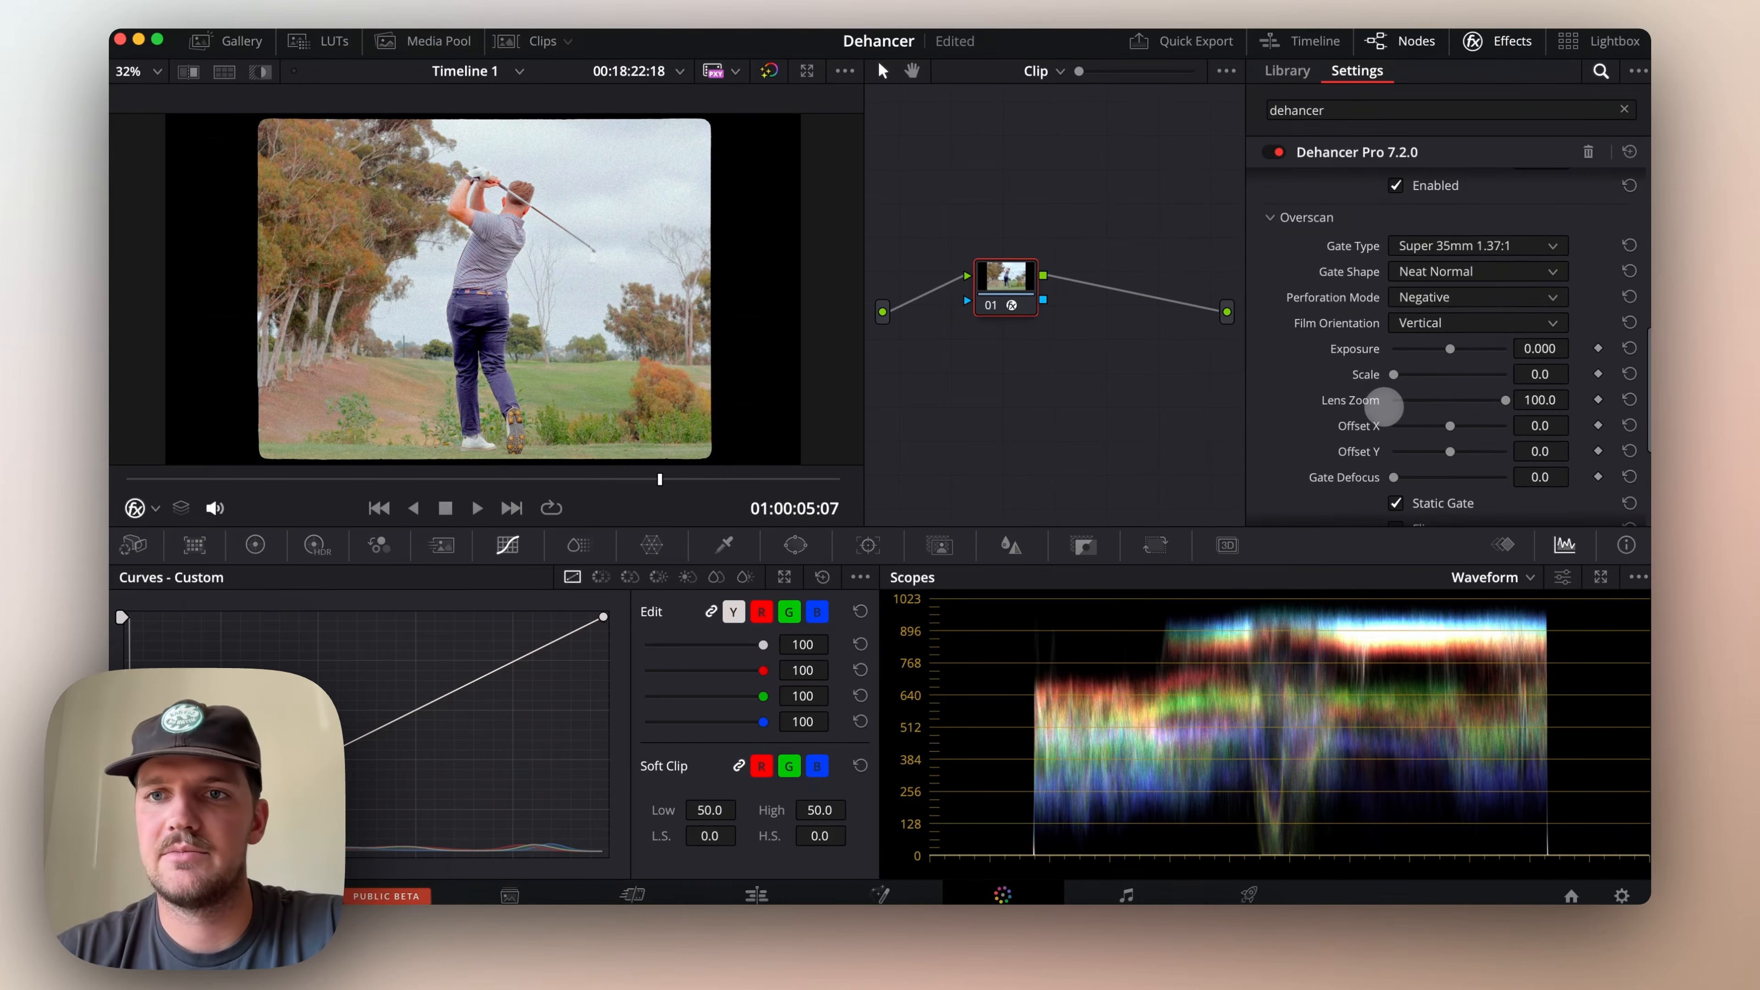
pyautogui.click(1271, 215)
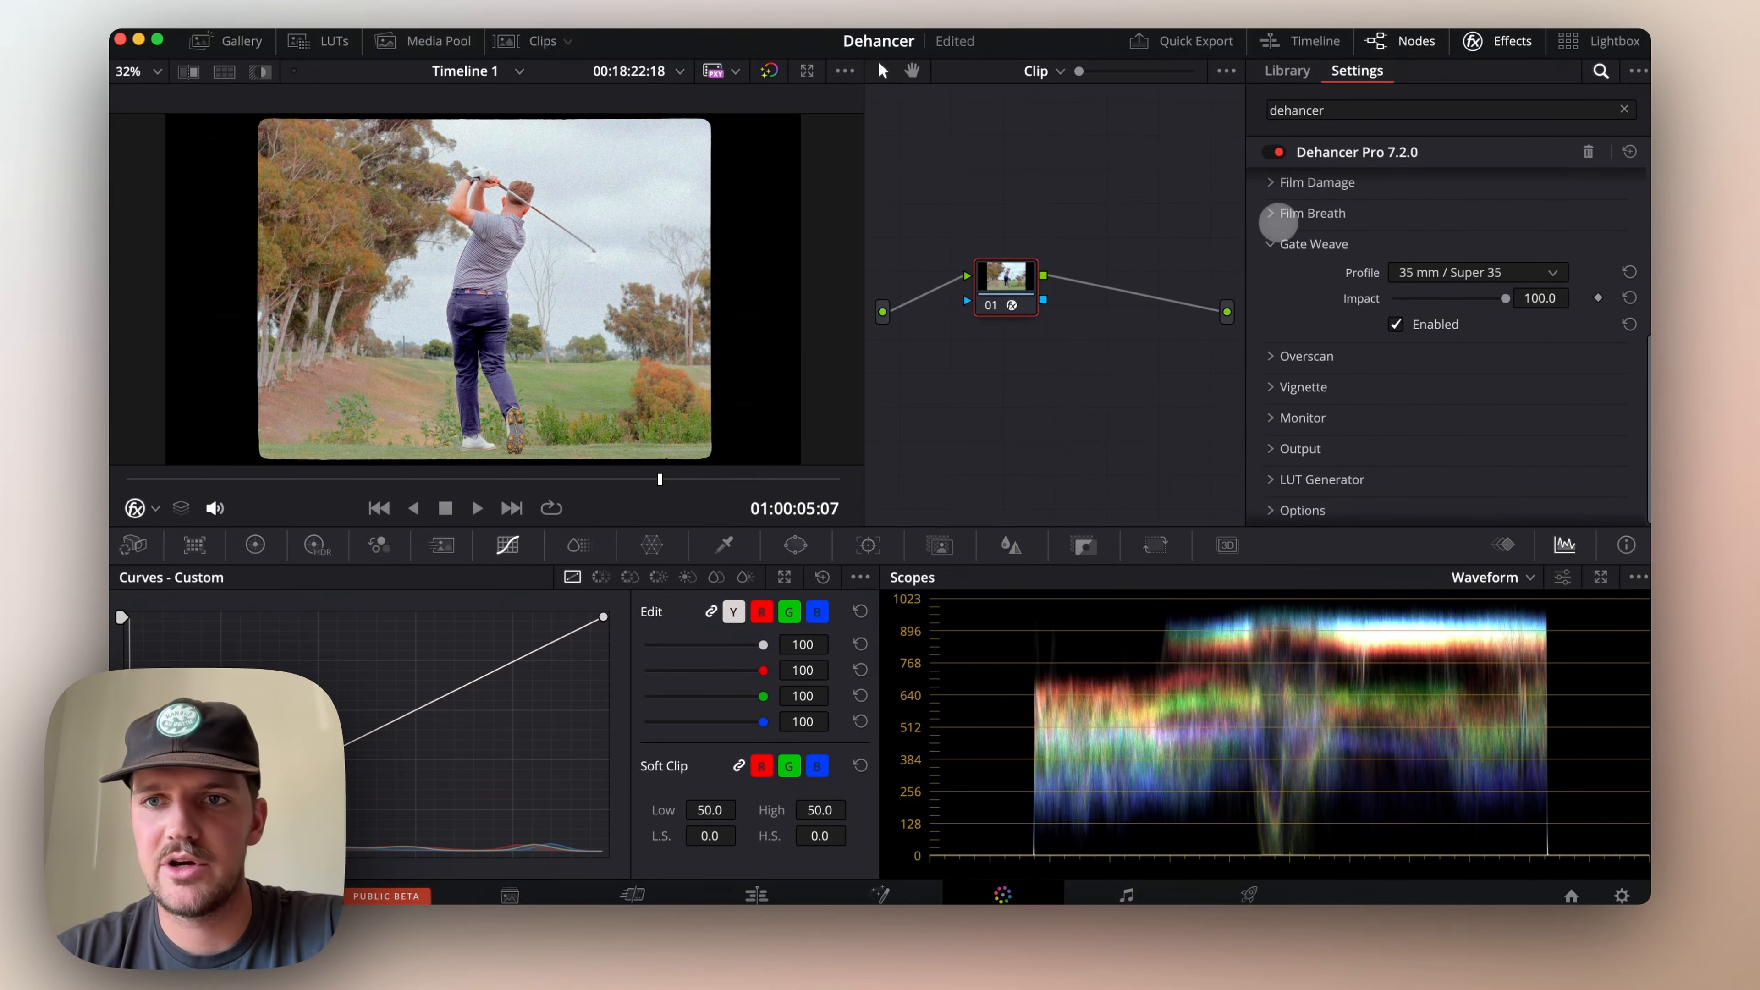
pyautogui.click(1271, 267)
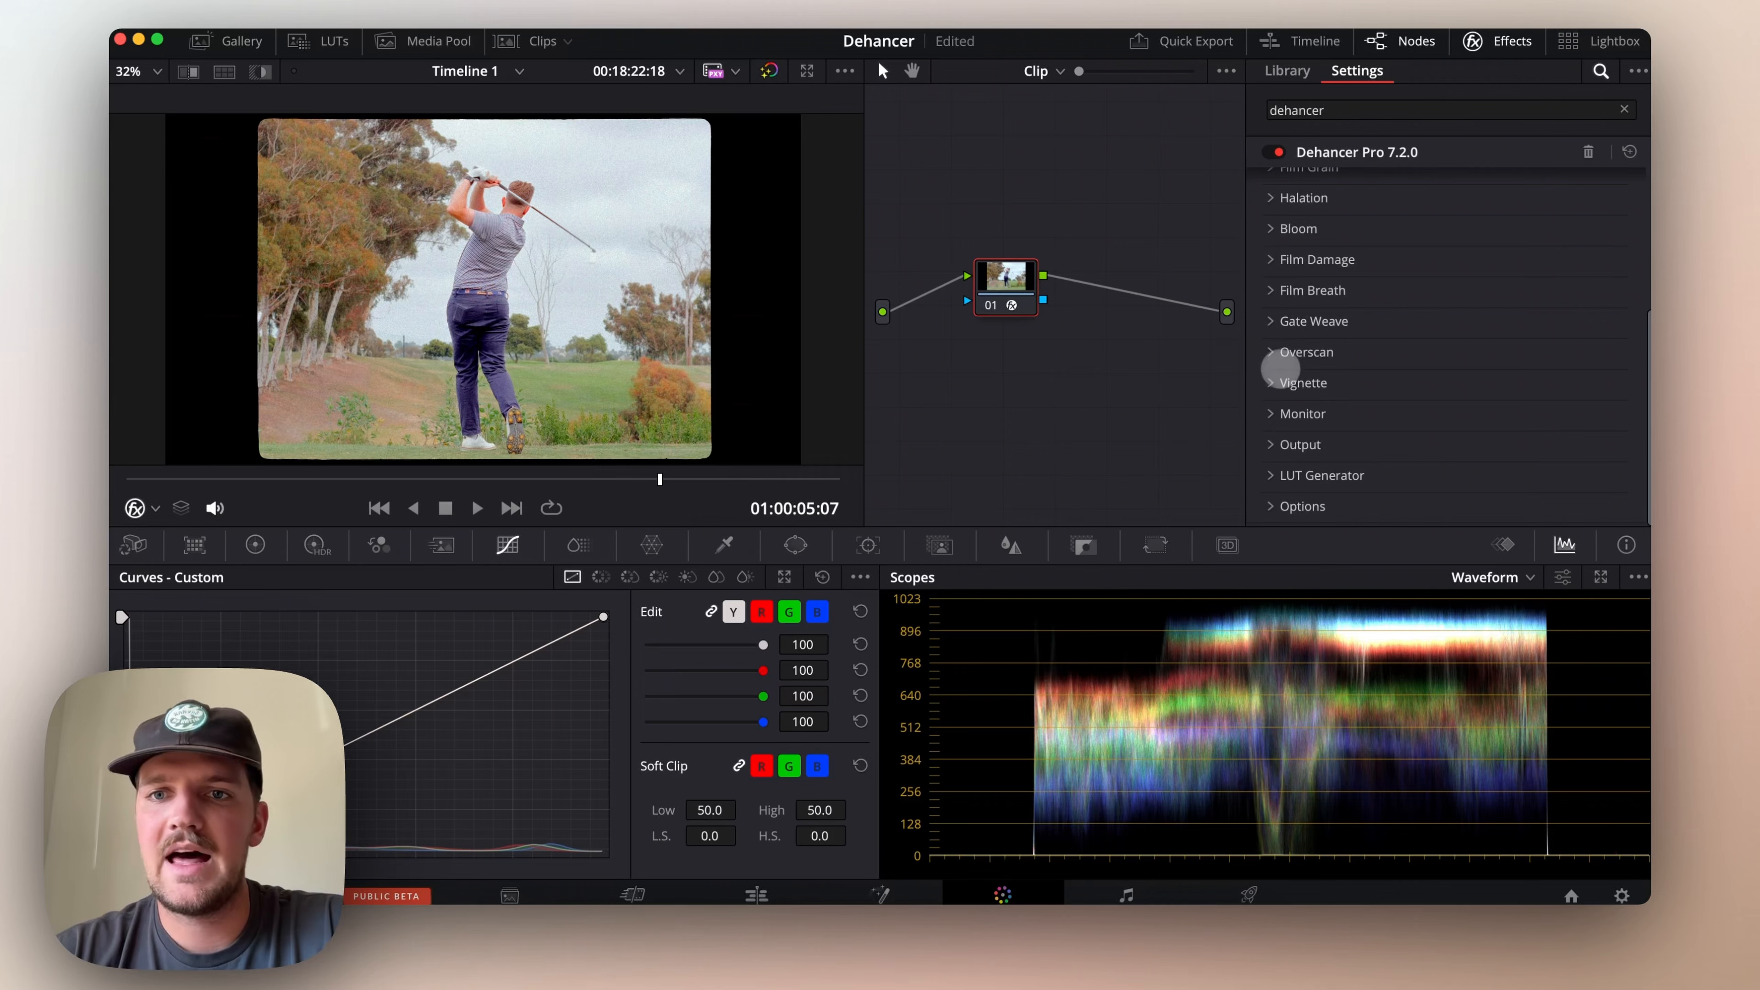
# Enable the Vignette, and set its Feather to 0 and its Aspect Ratio to -37.6
pyautogui.click(1274, 386)
pyautogui.scroll(-3, 1379, 437)
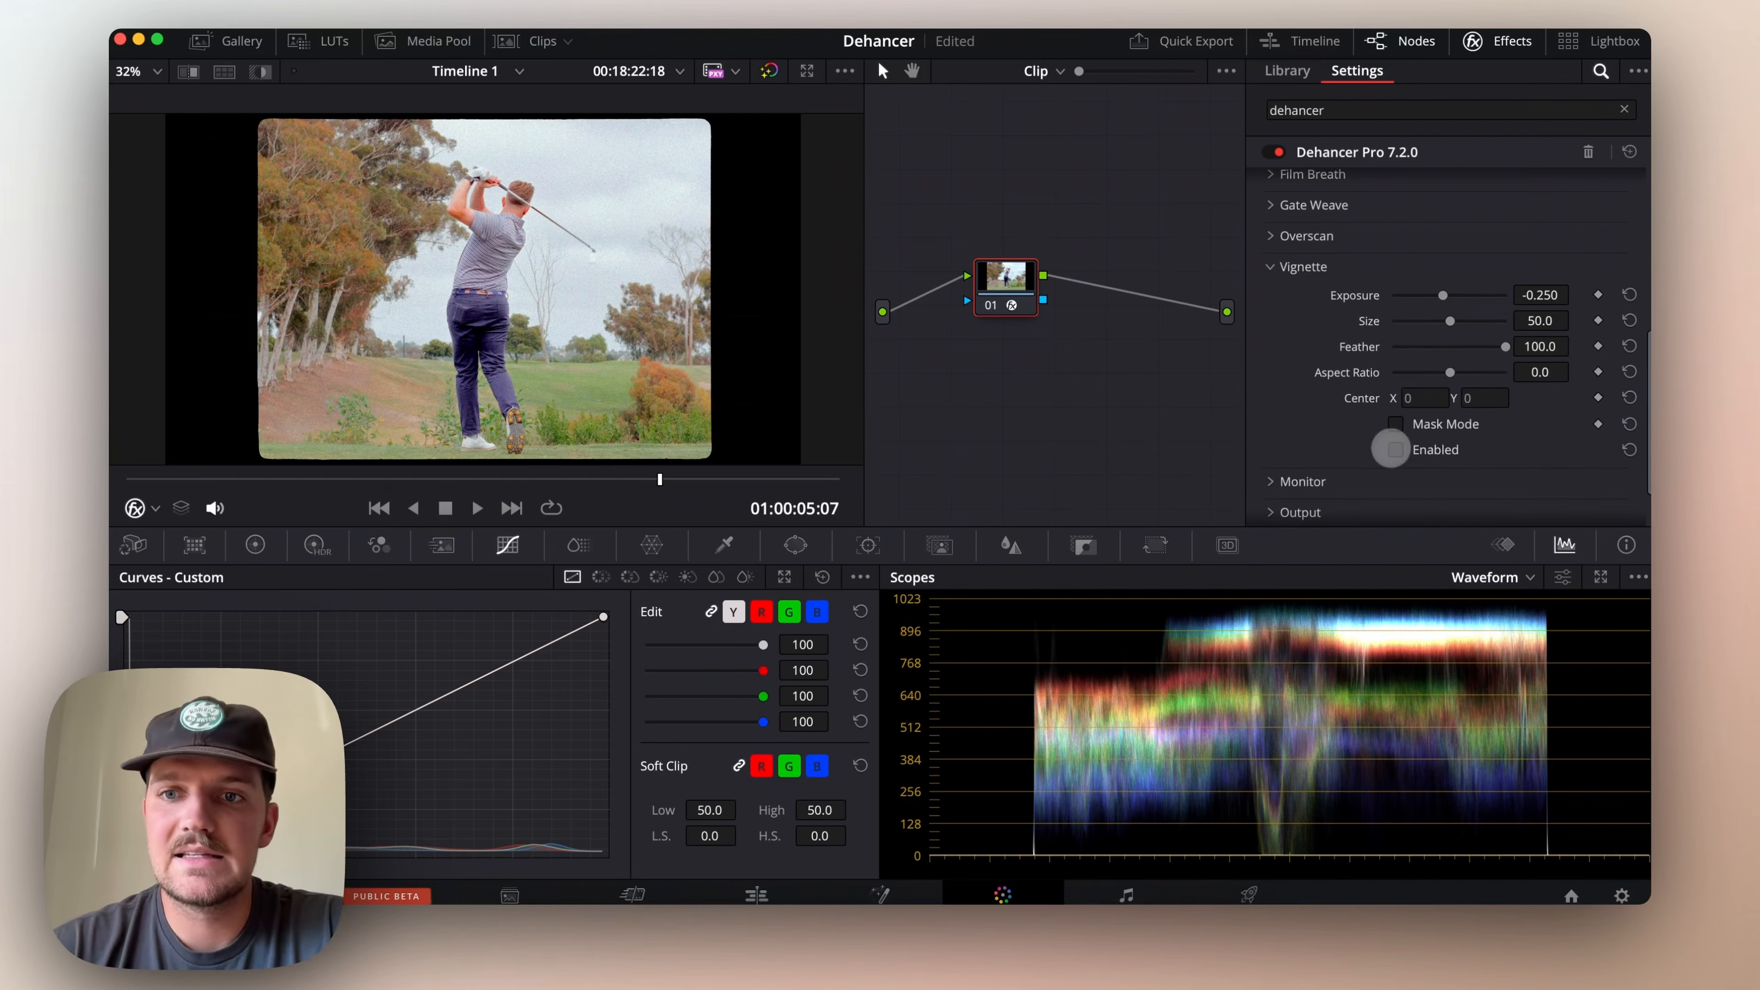
pyautogui.click(1395, 451)
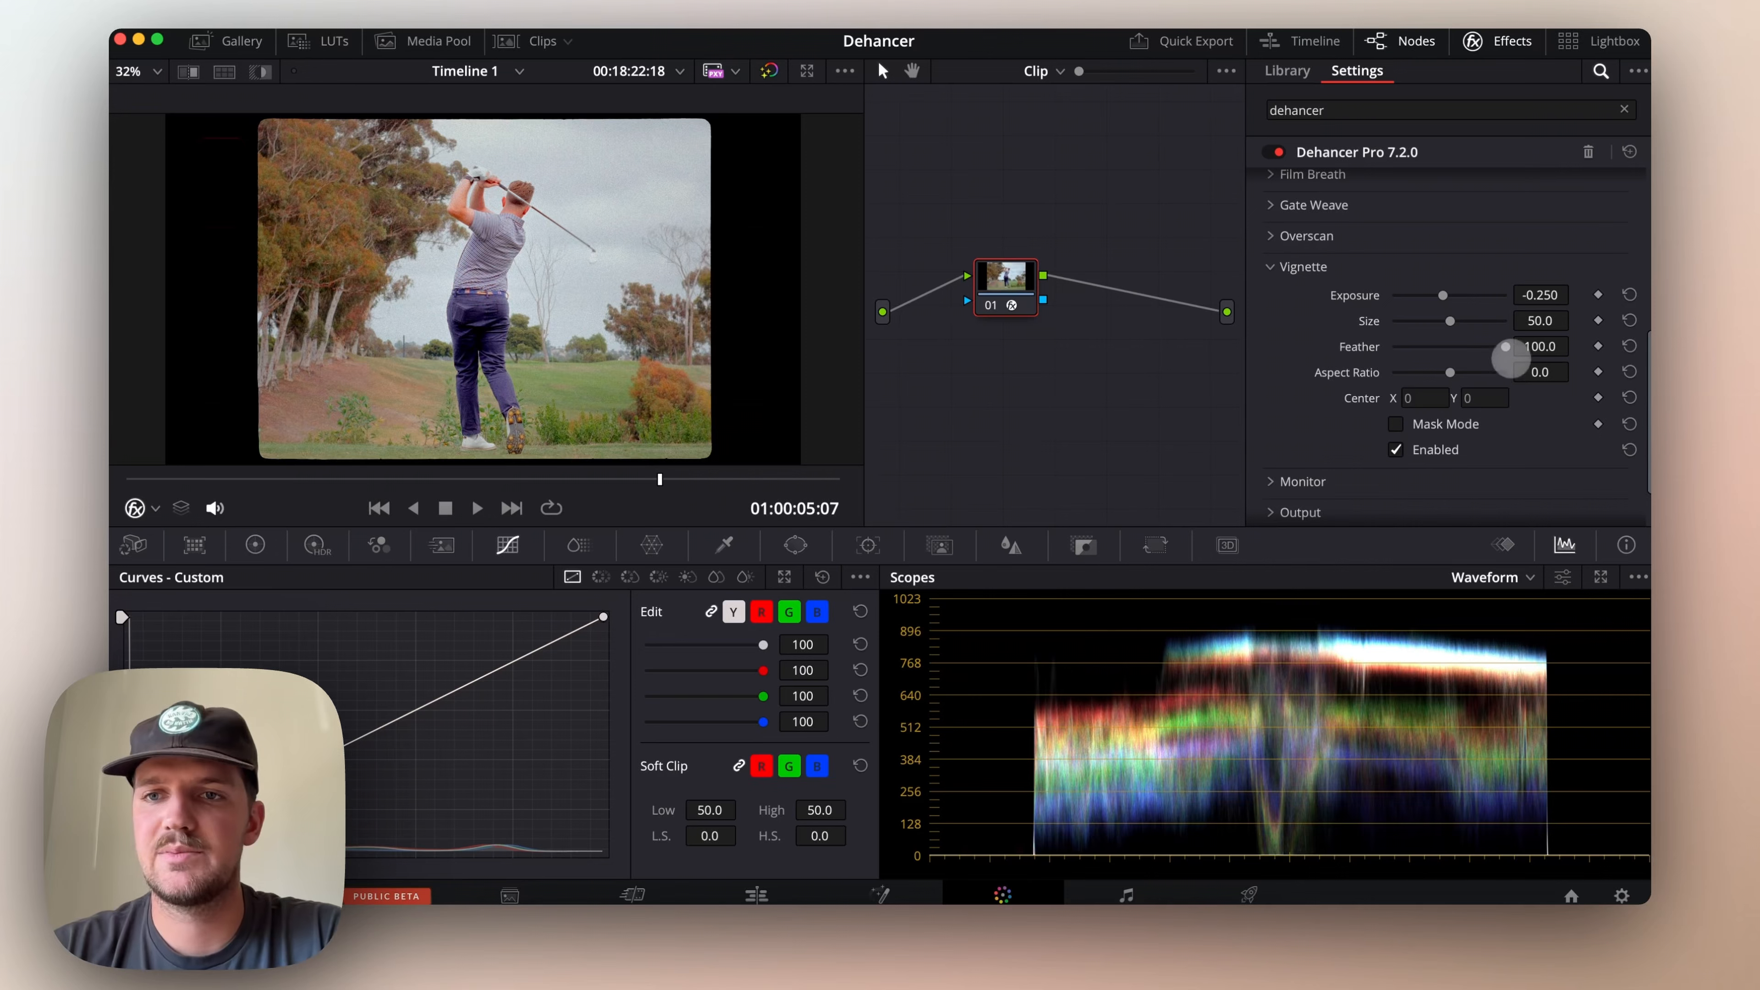
pyautogui.moveTo(1506, 347); pyautogui.dragTo(1360, 347)
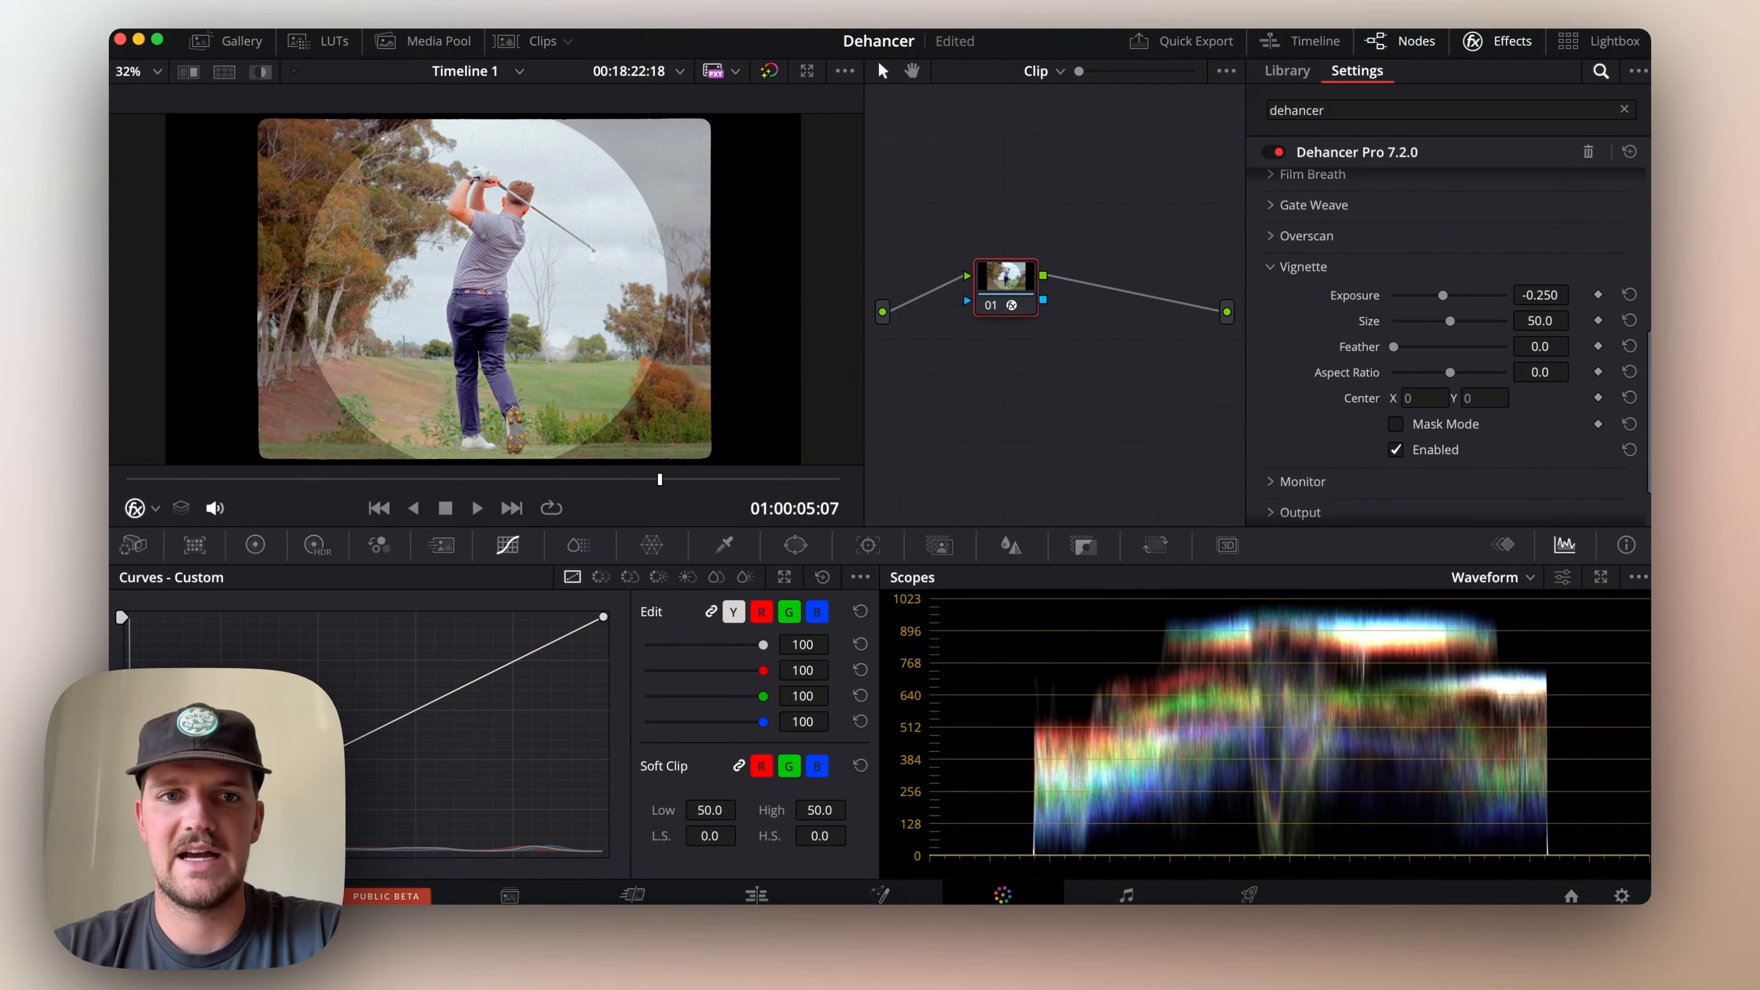
pyautogui.moveTo(1453, 373); pyautogui.dragTo(1428, 373)
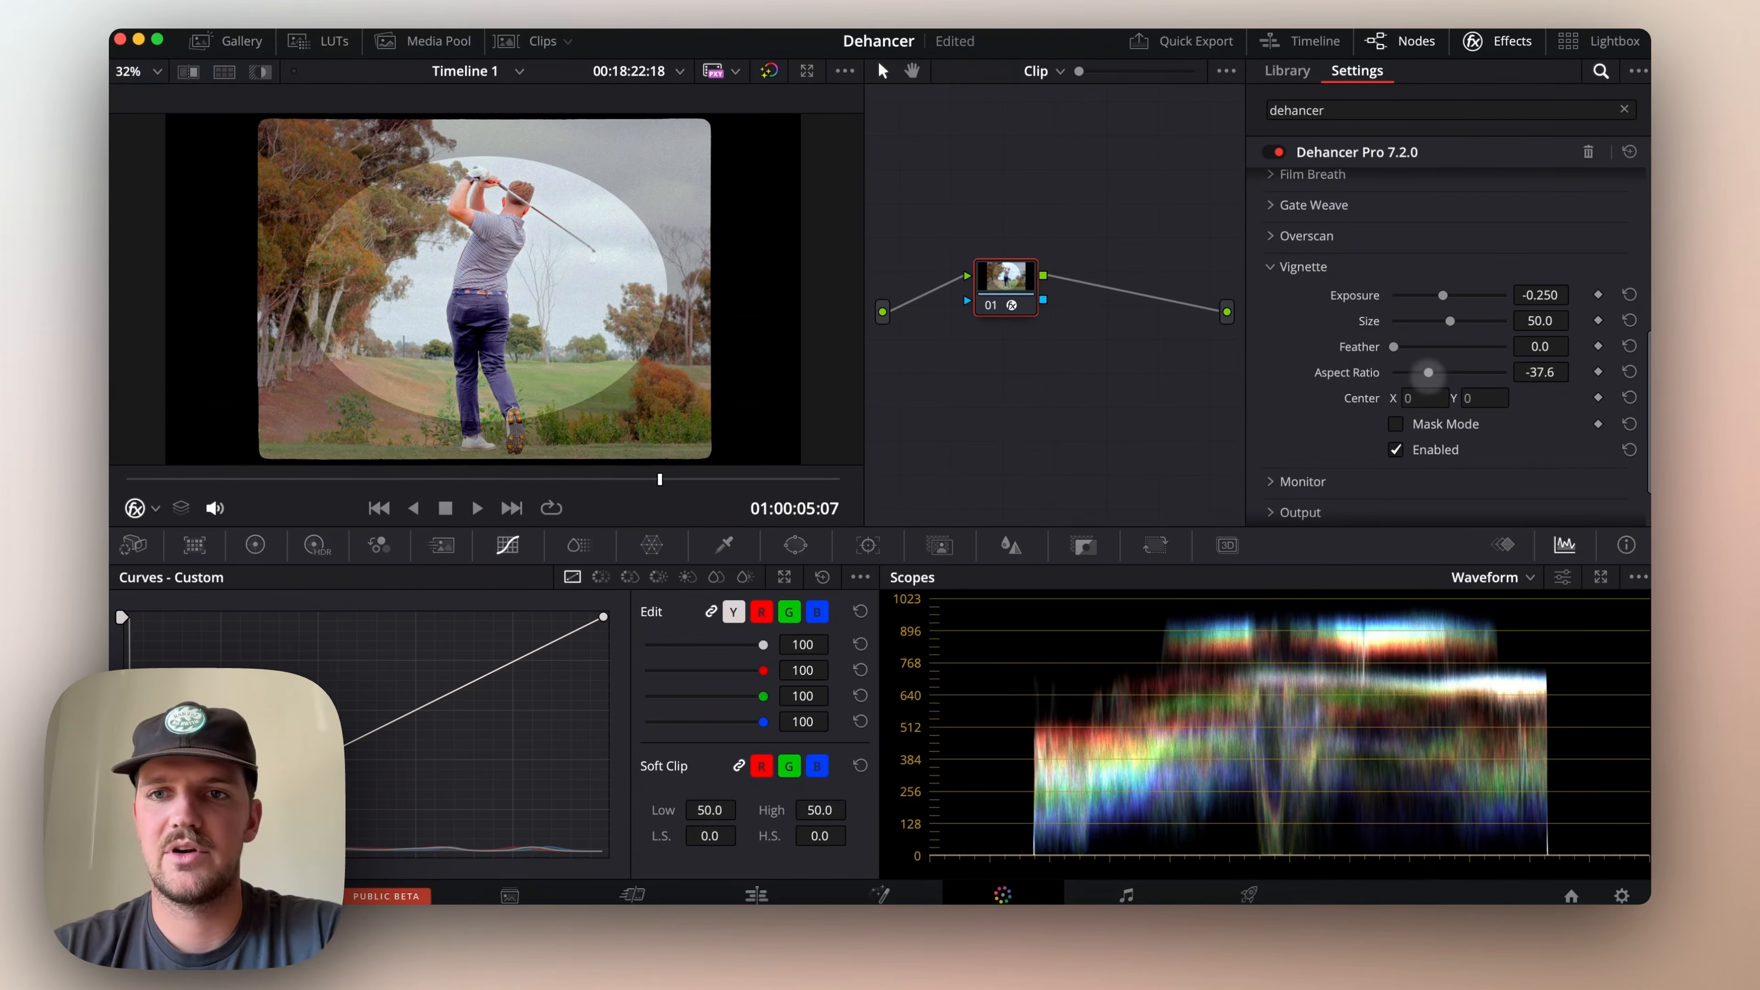
# Set the Vignette's Size to 60.5 and Feather to 100, and compare the clip with the Vignette off and on
pyautogui.moveTo(1449, 323); pyautogui.dragTo(1461, 322)
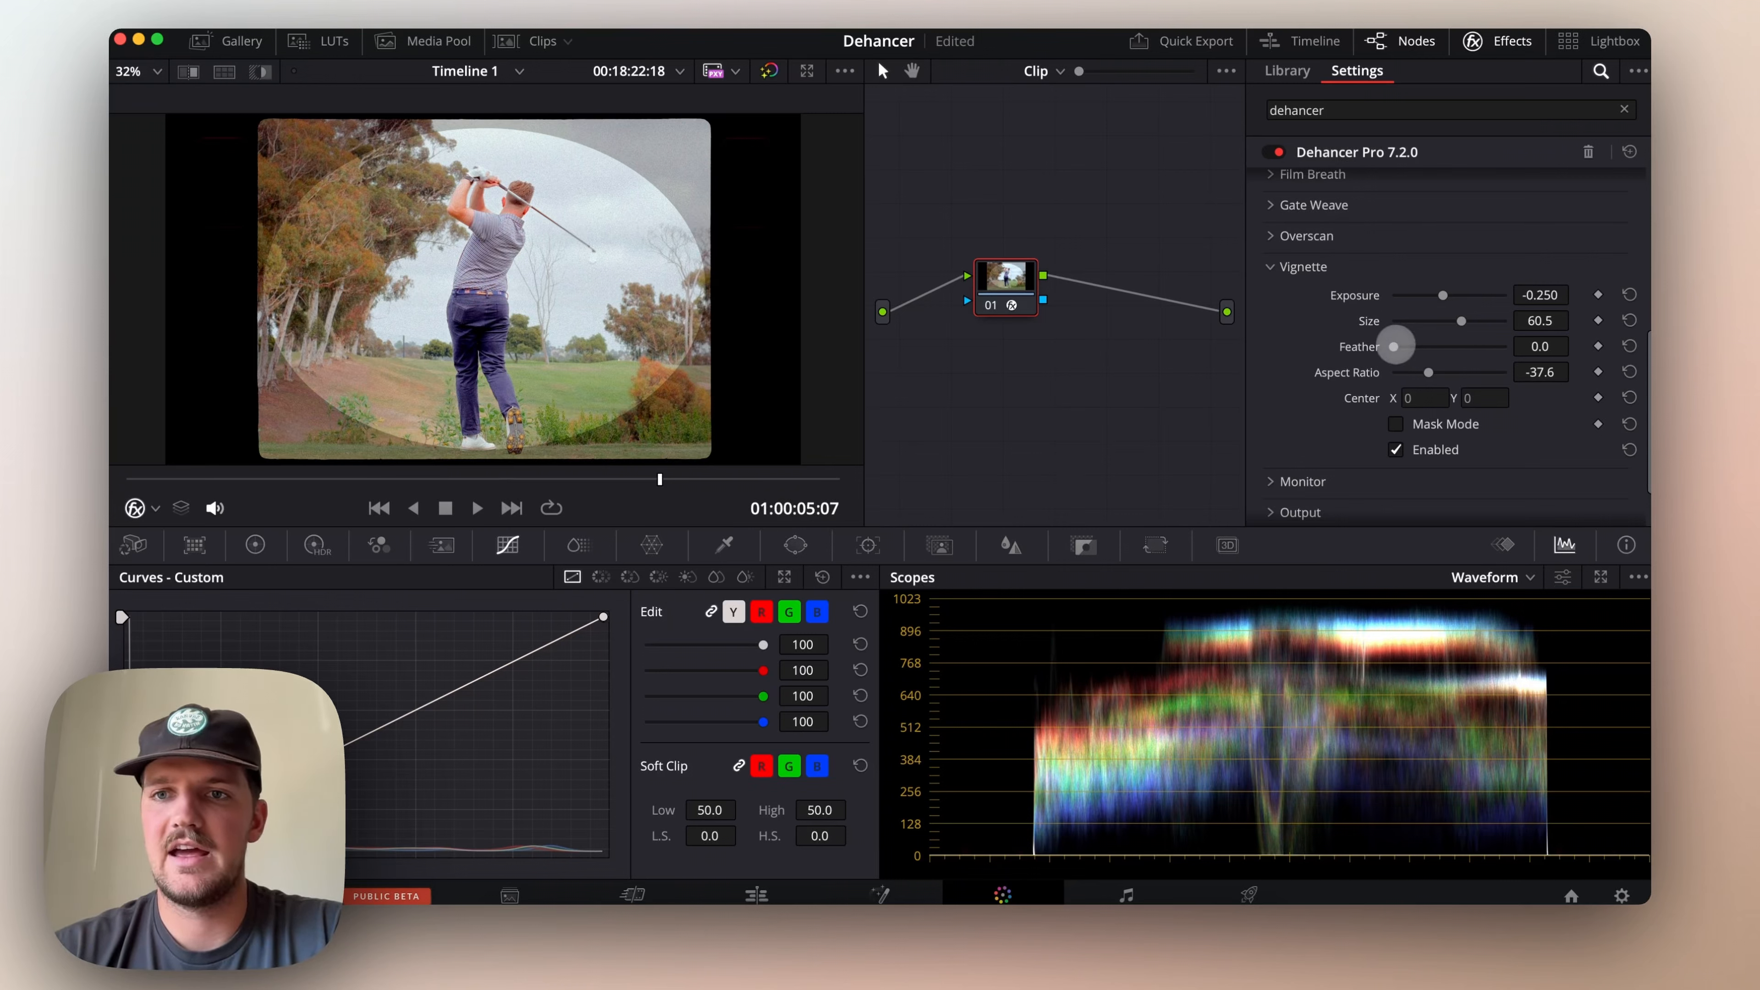
pyautogui.moveTo(1398, 347); pyautogui.dragTo(1513, 372)
pyautogui.click(1396, 449)
pyautogui.click(1396, 450)
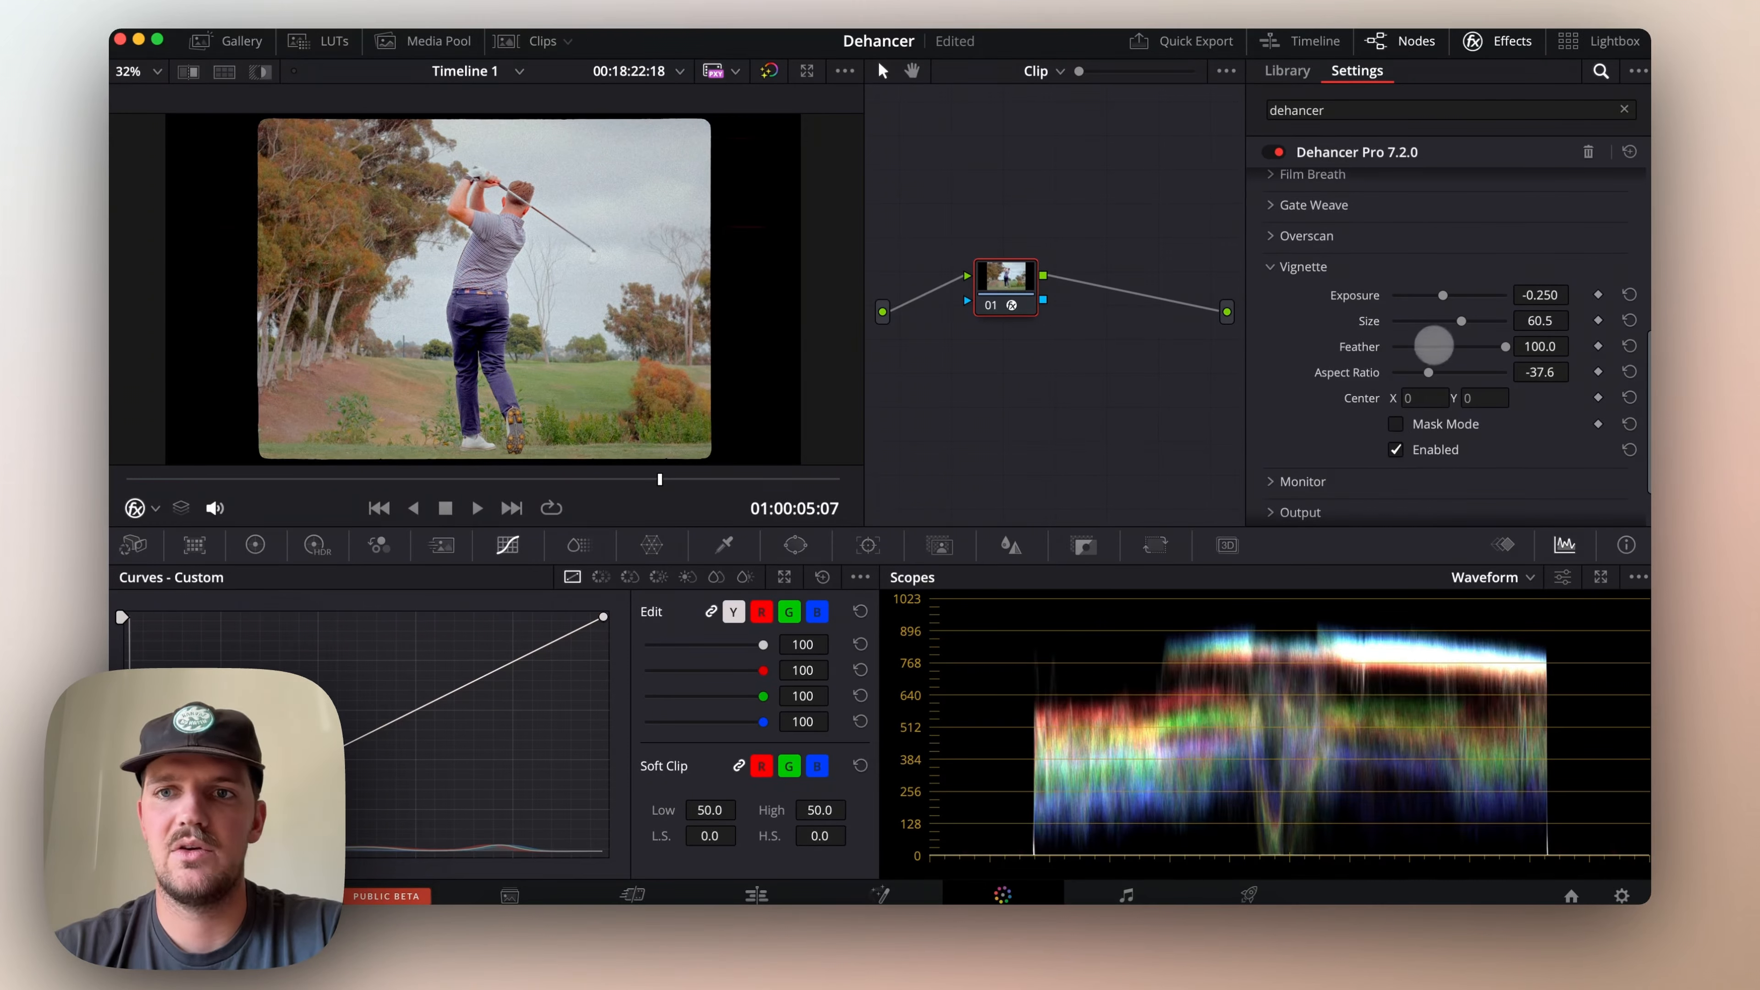
# Set the Vignette's Exposure to -0.128, compare the clip with the Vignette off and on, and collapse the Vignette group
pyautogui.moveTo(1444, 295); pyautogui.dragTo(1446, 295)
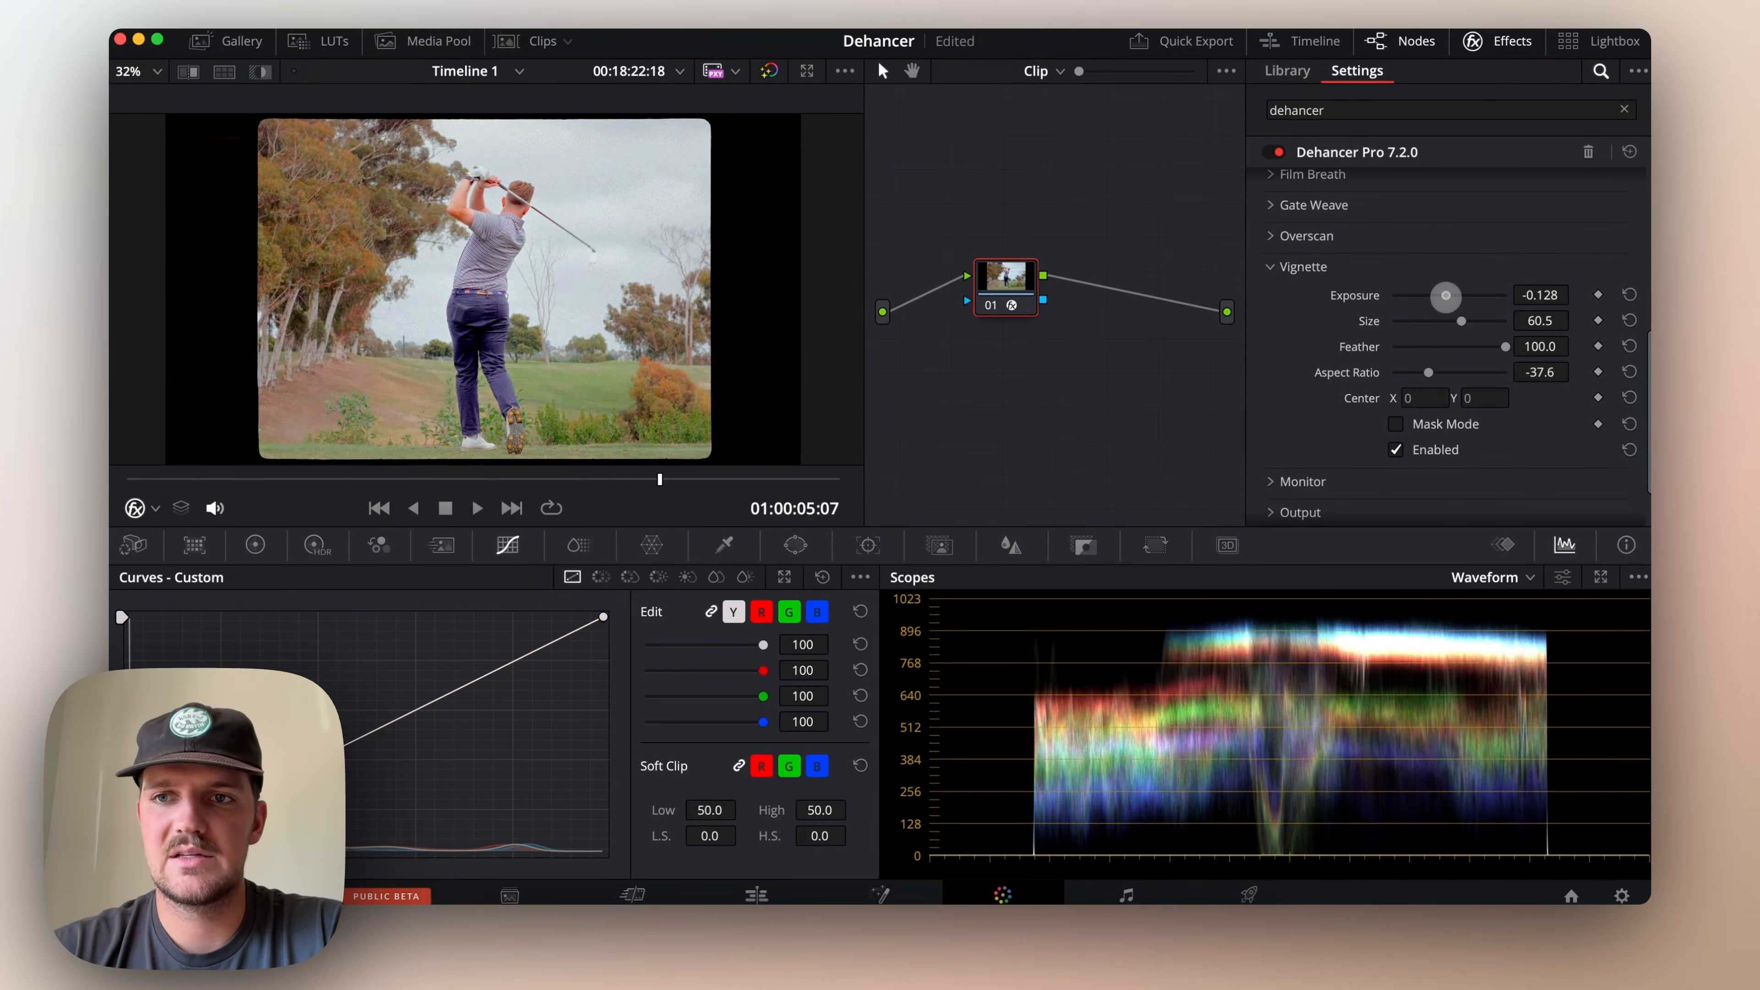
pyautogui.click(1396, 449)
pyautogui.click(1396, 449)
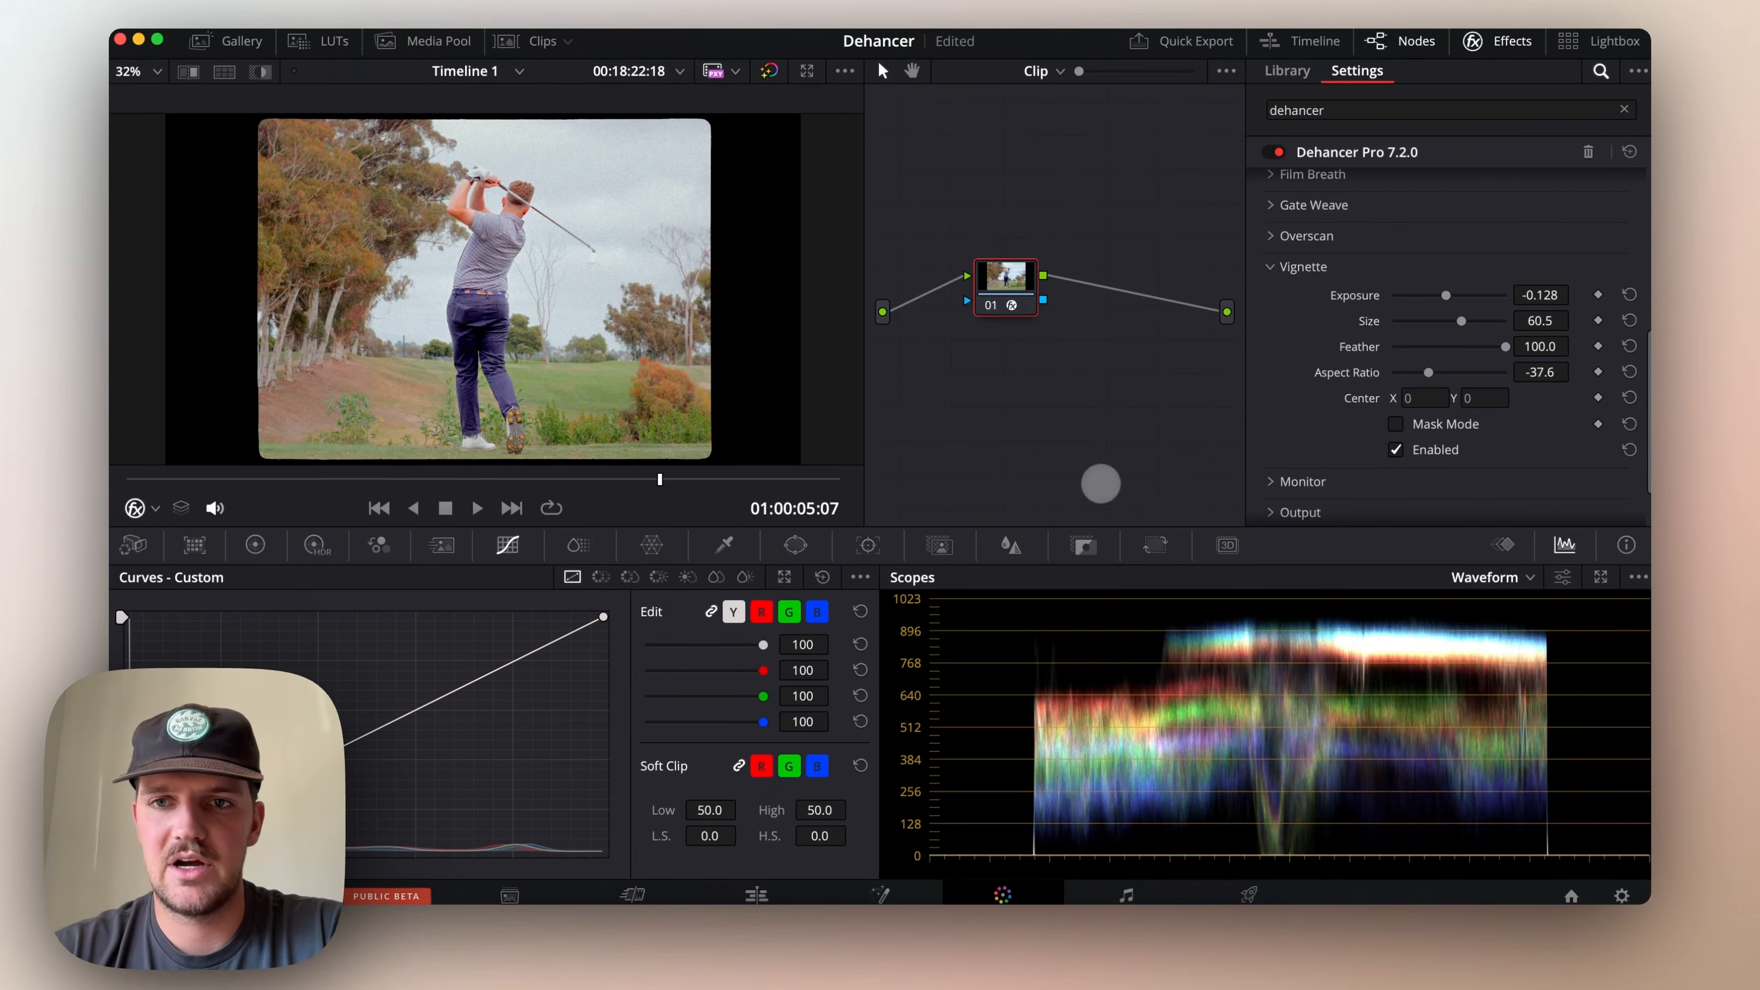
pyautogui.scroll(-2, 1297, 388)
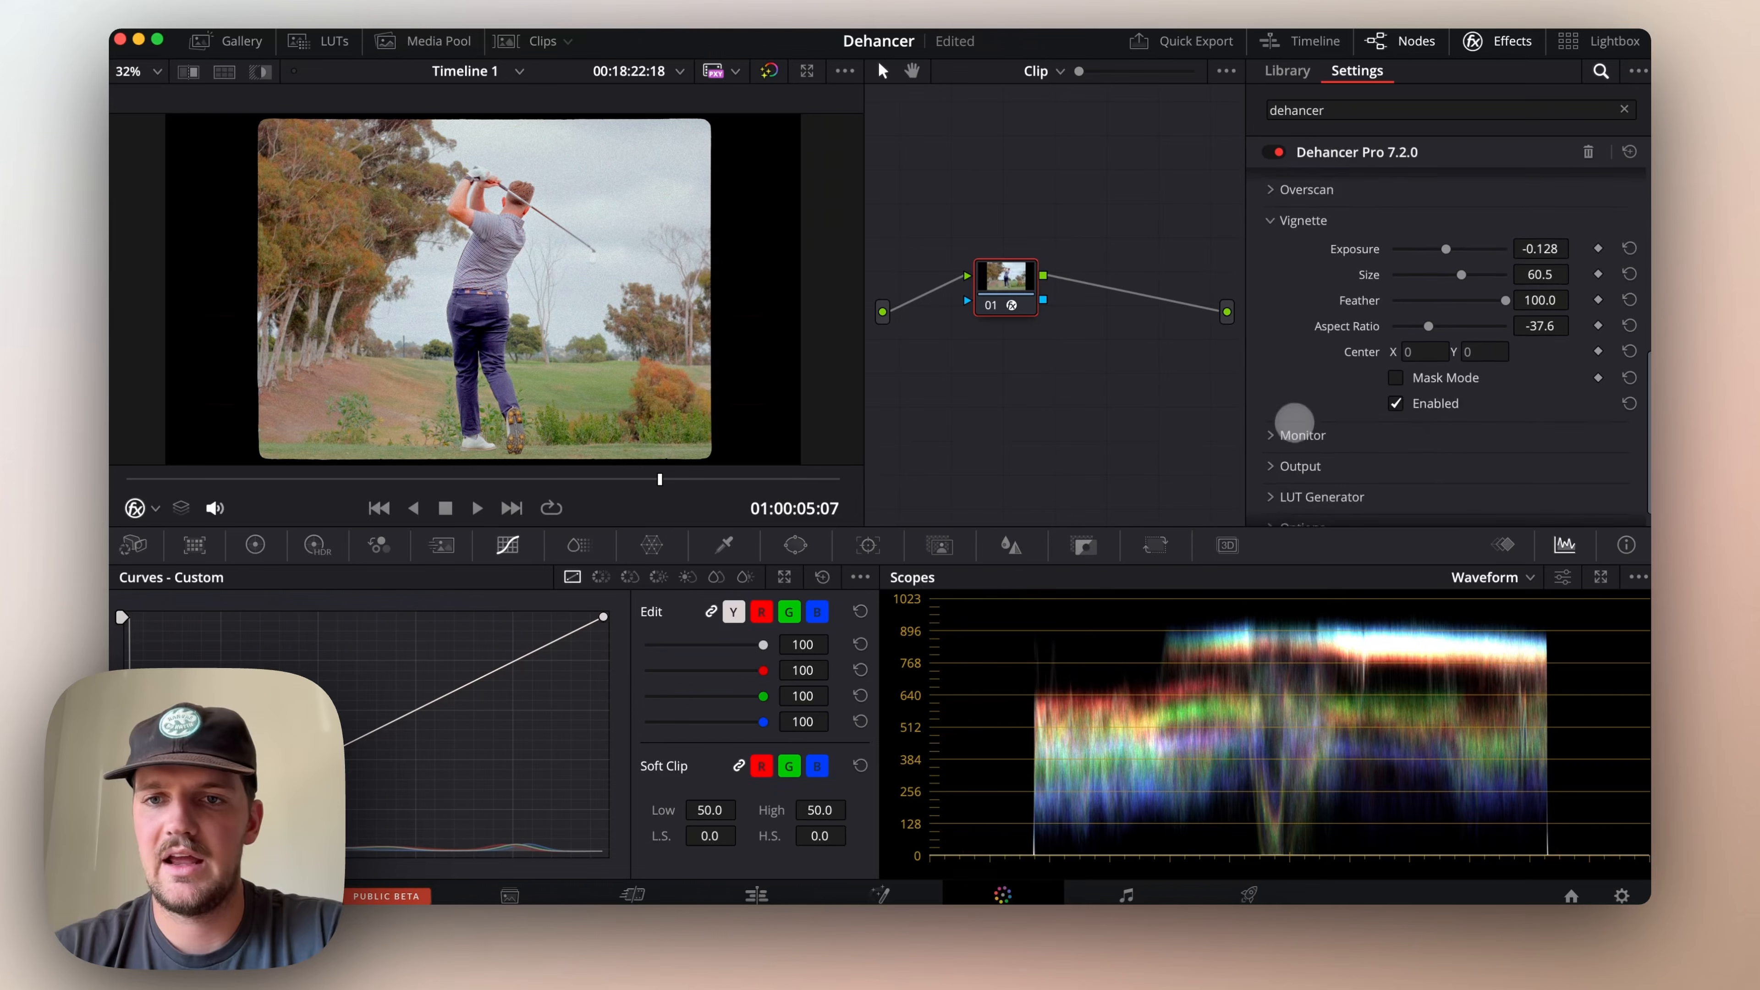
pyautogui.click(1271, 232)
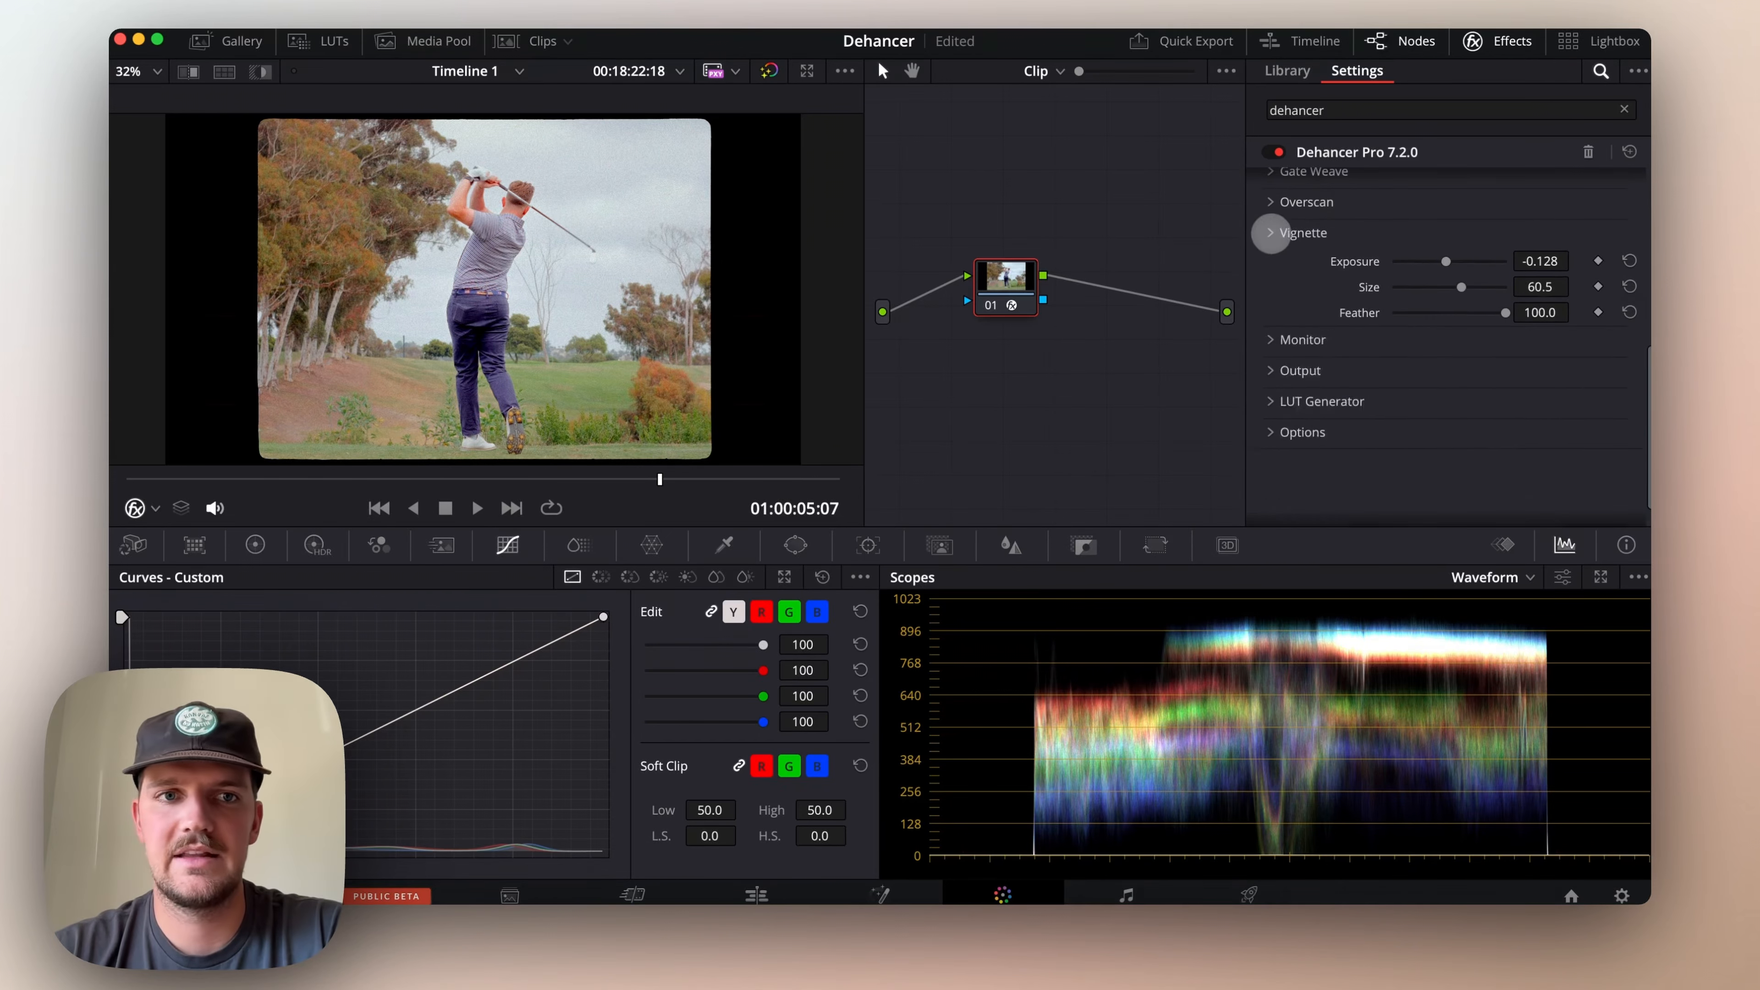
# Display the Primaries color wheels instead of the custom curves
pyautogui.scroll(5, 1275, 257)
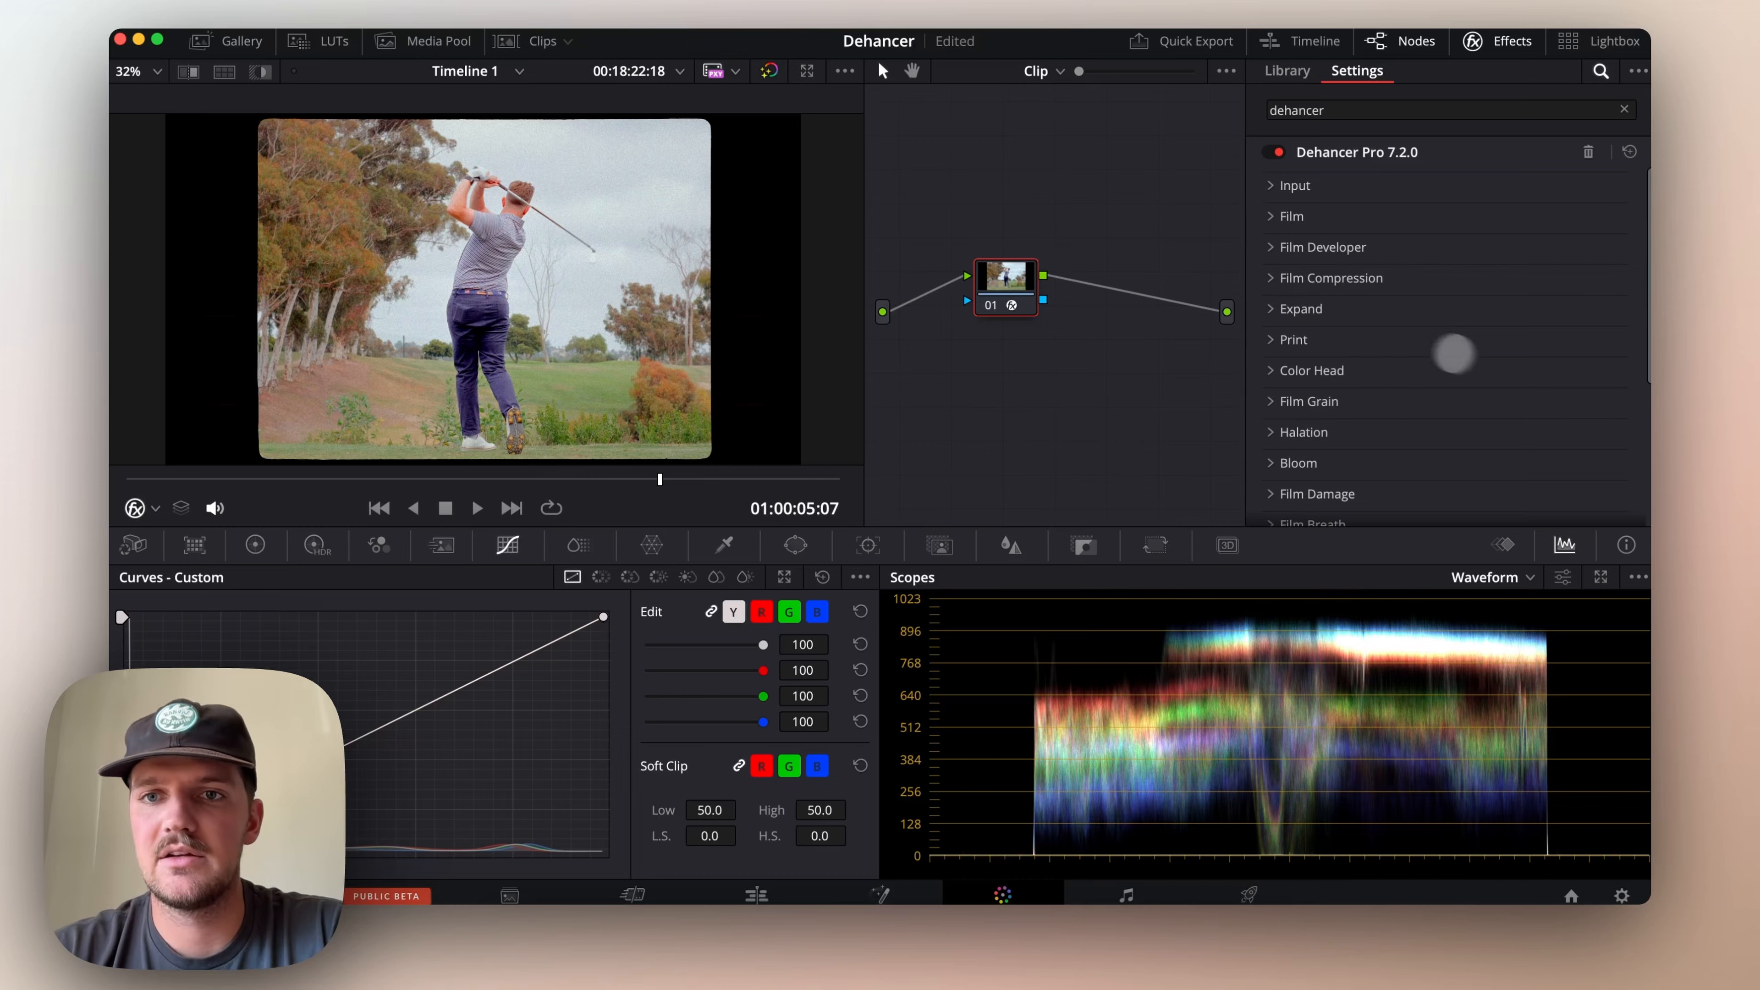
pyautogui.scroll(-5, 1454, 353)
pyautogui.scroll(1, 1493, 365)
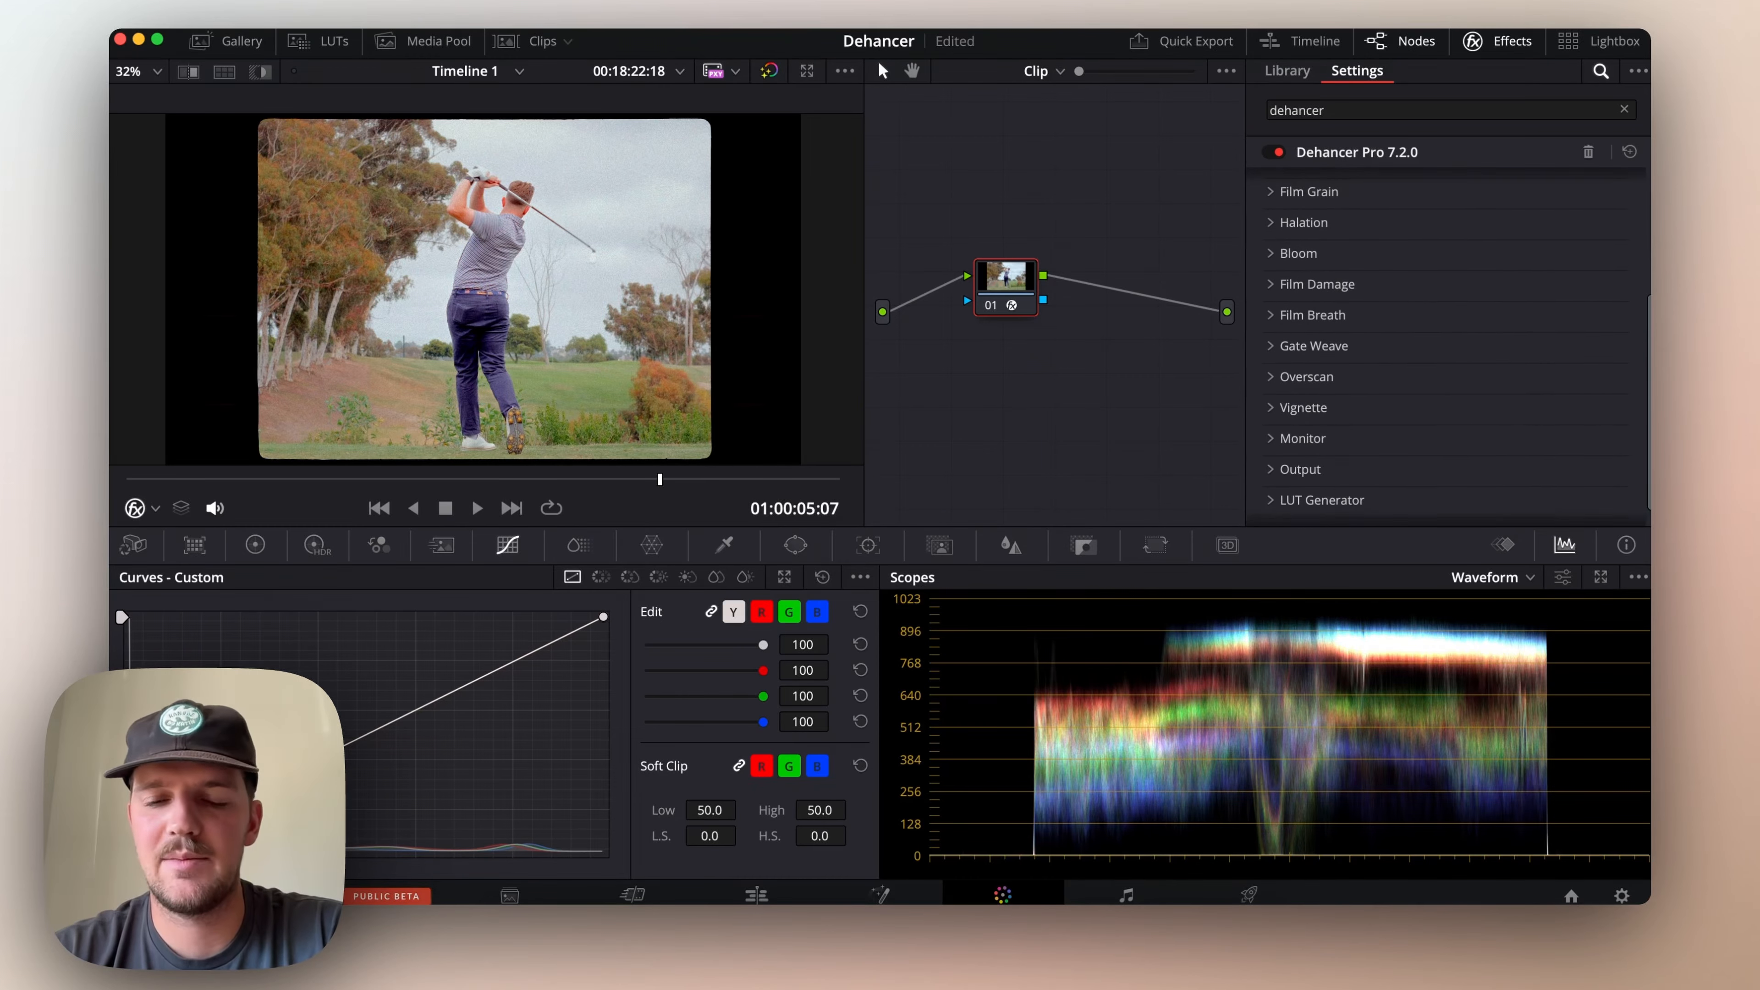
pyautogui.click(254, 545)
pyautogui.click(502, 543)
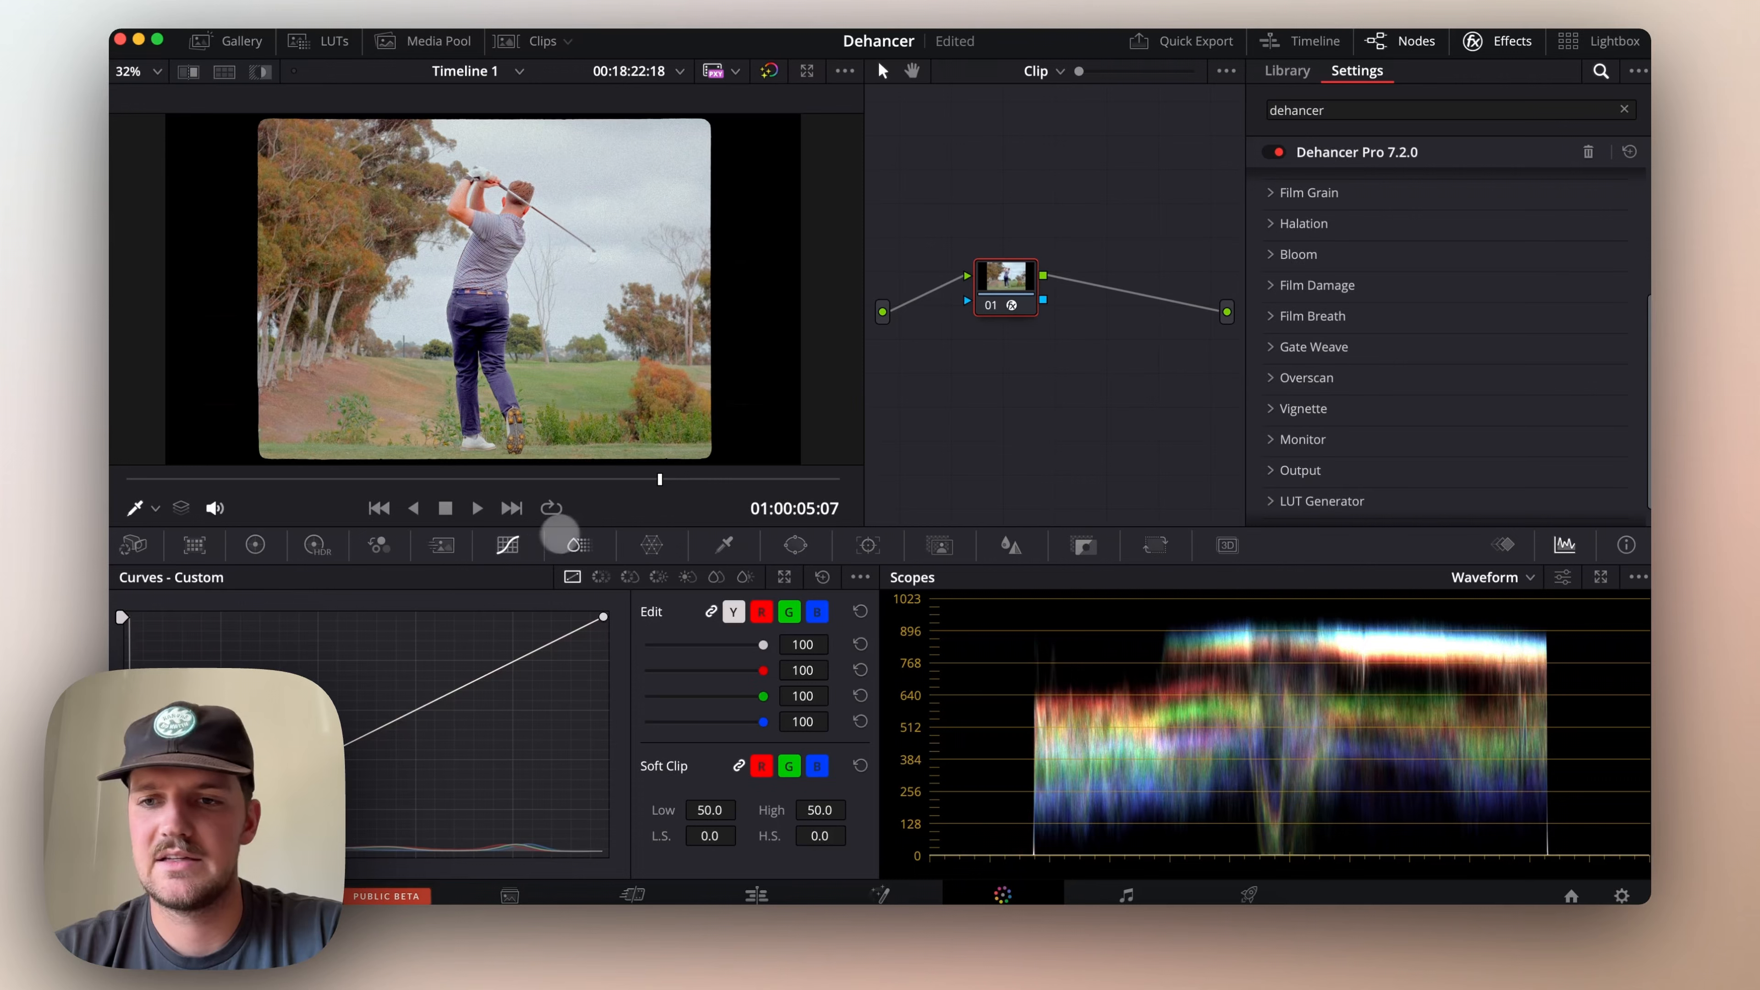
pyautogui.click(255, 545)
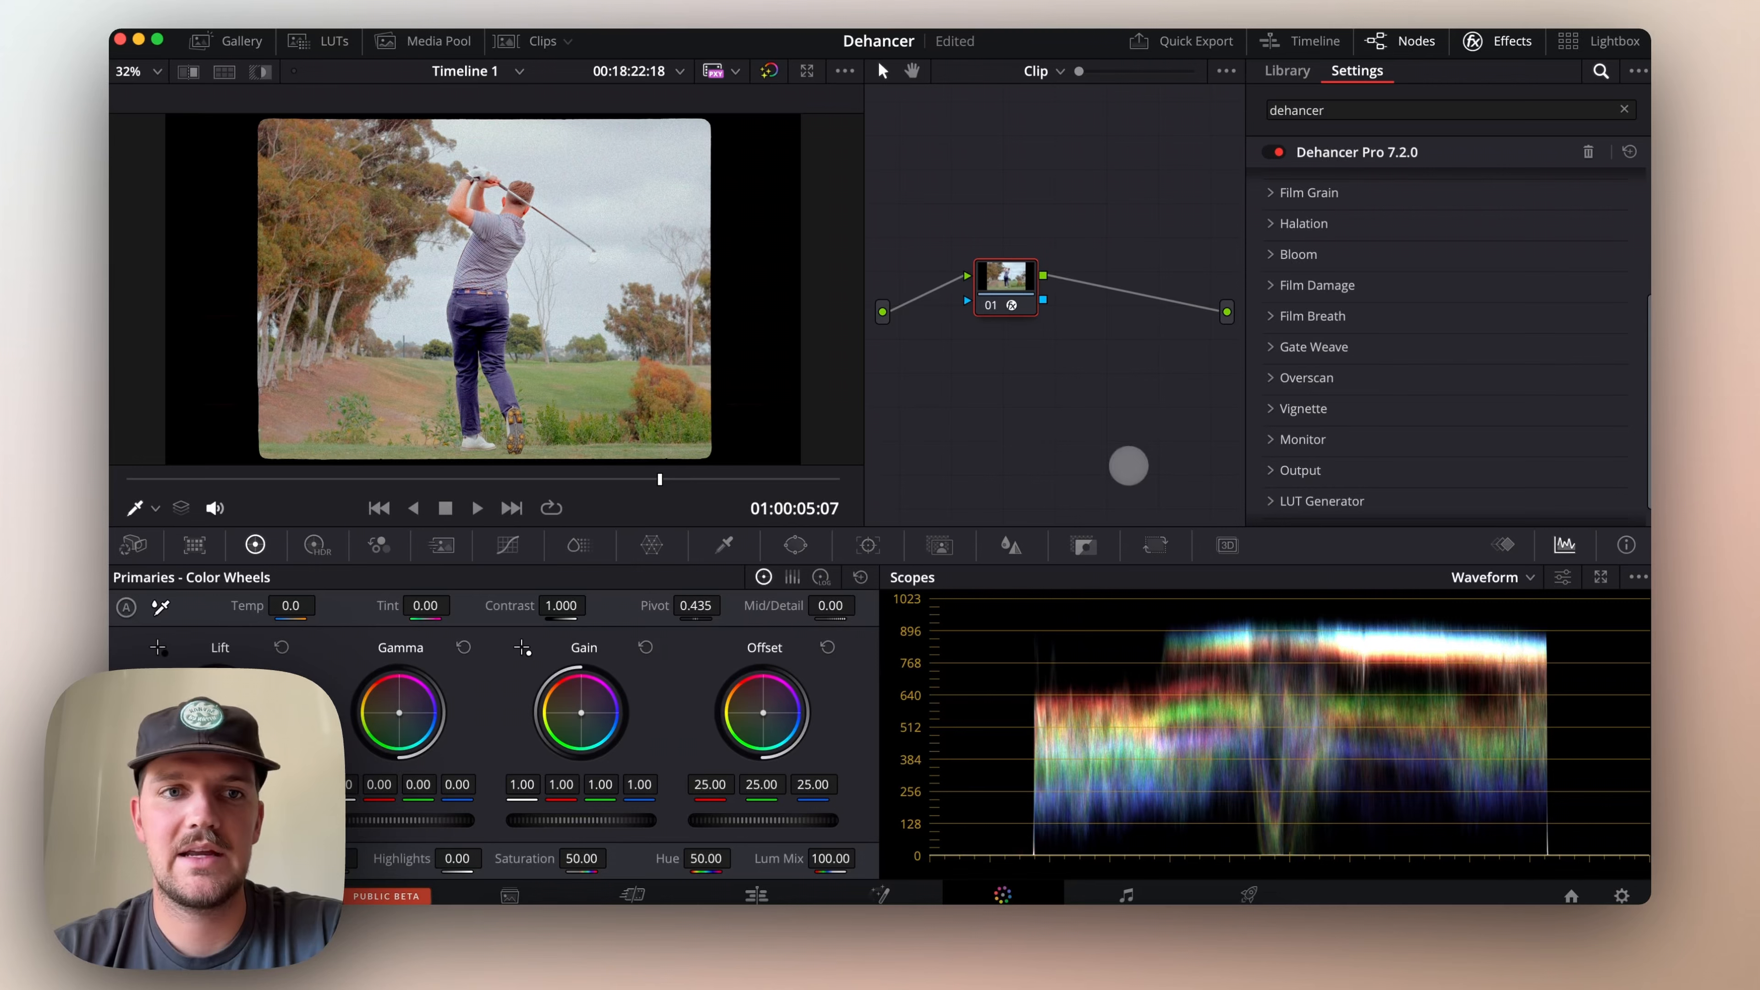
# Compare the golf swing clip with and without its grade by bypassing all color grades twice
pyautogui.scroll(5, 1423, 397)
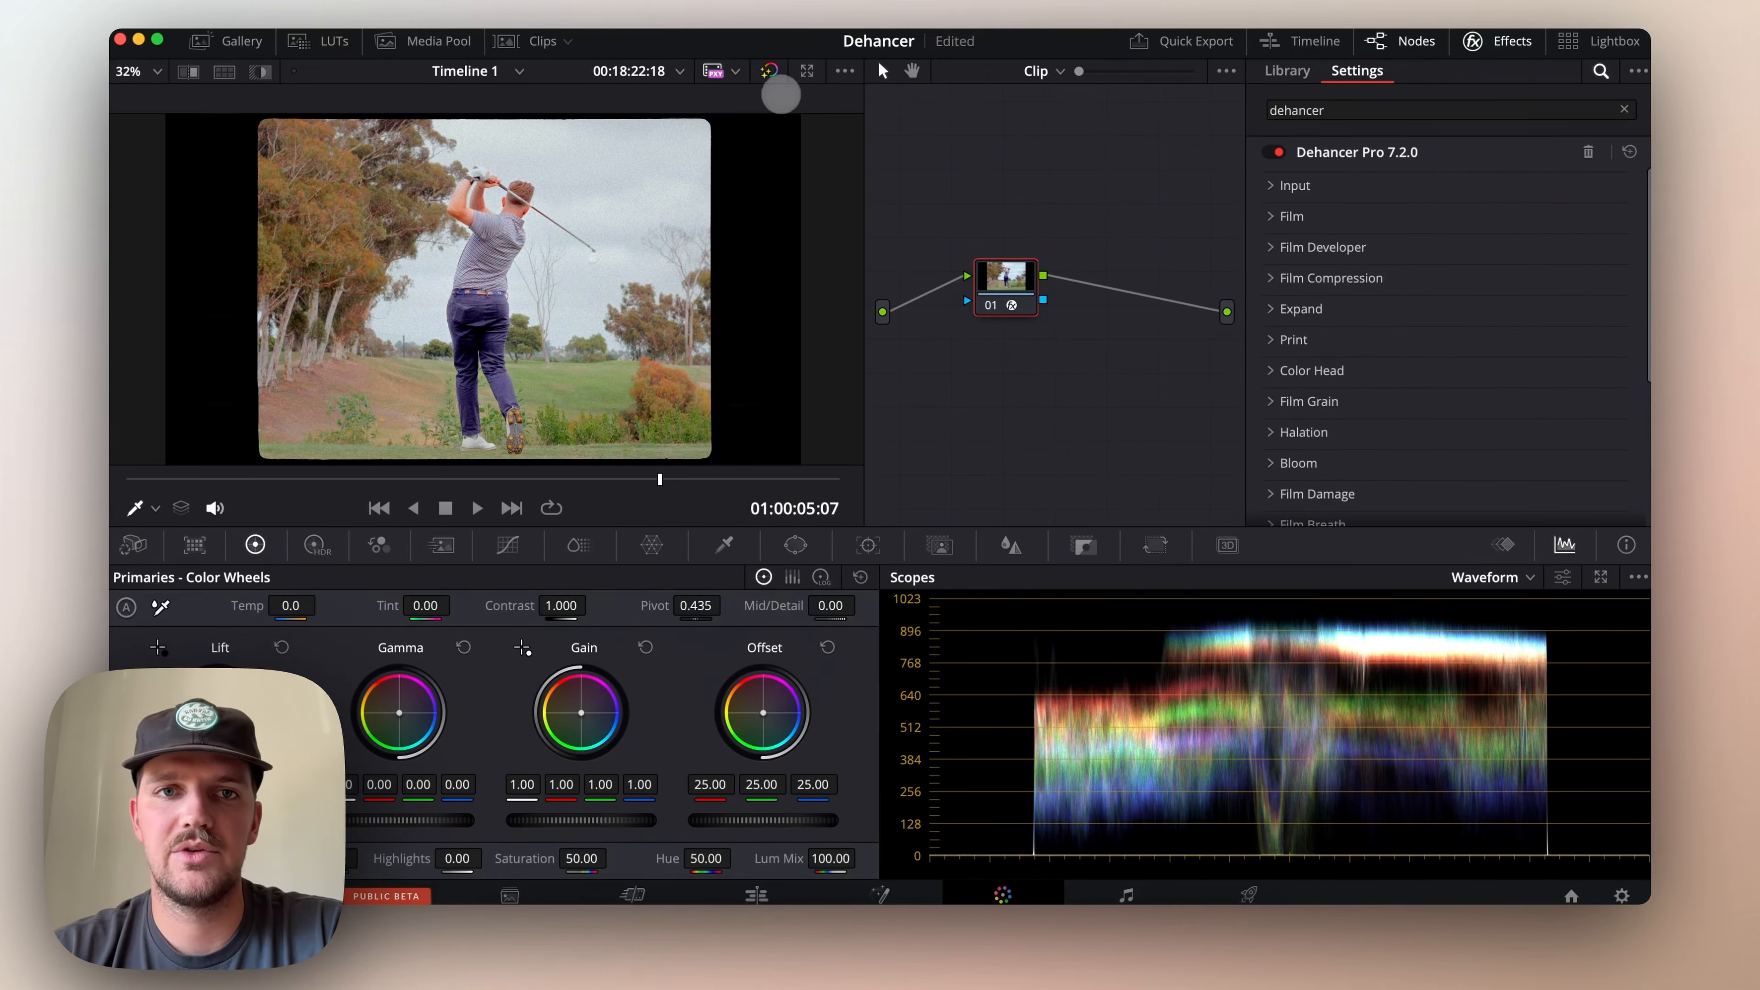
pyautogui.click(769, 71)
pyautogui.click(769, 71)
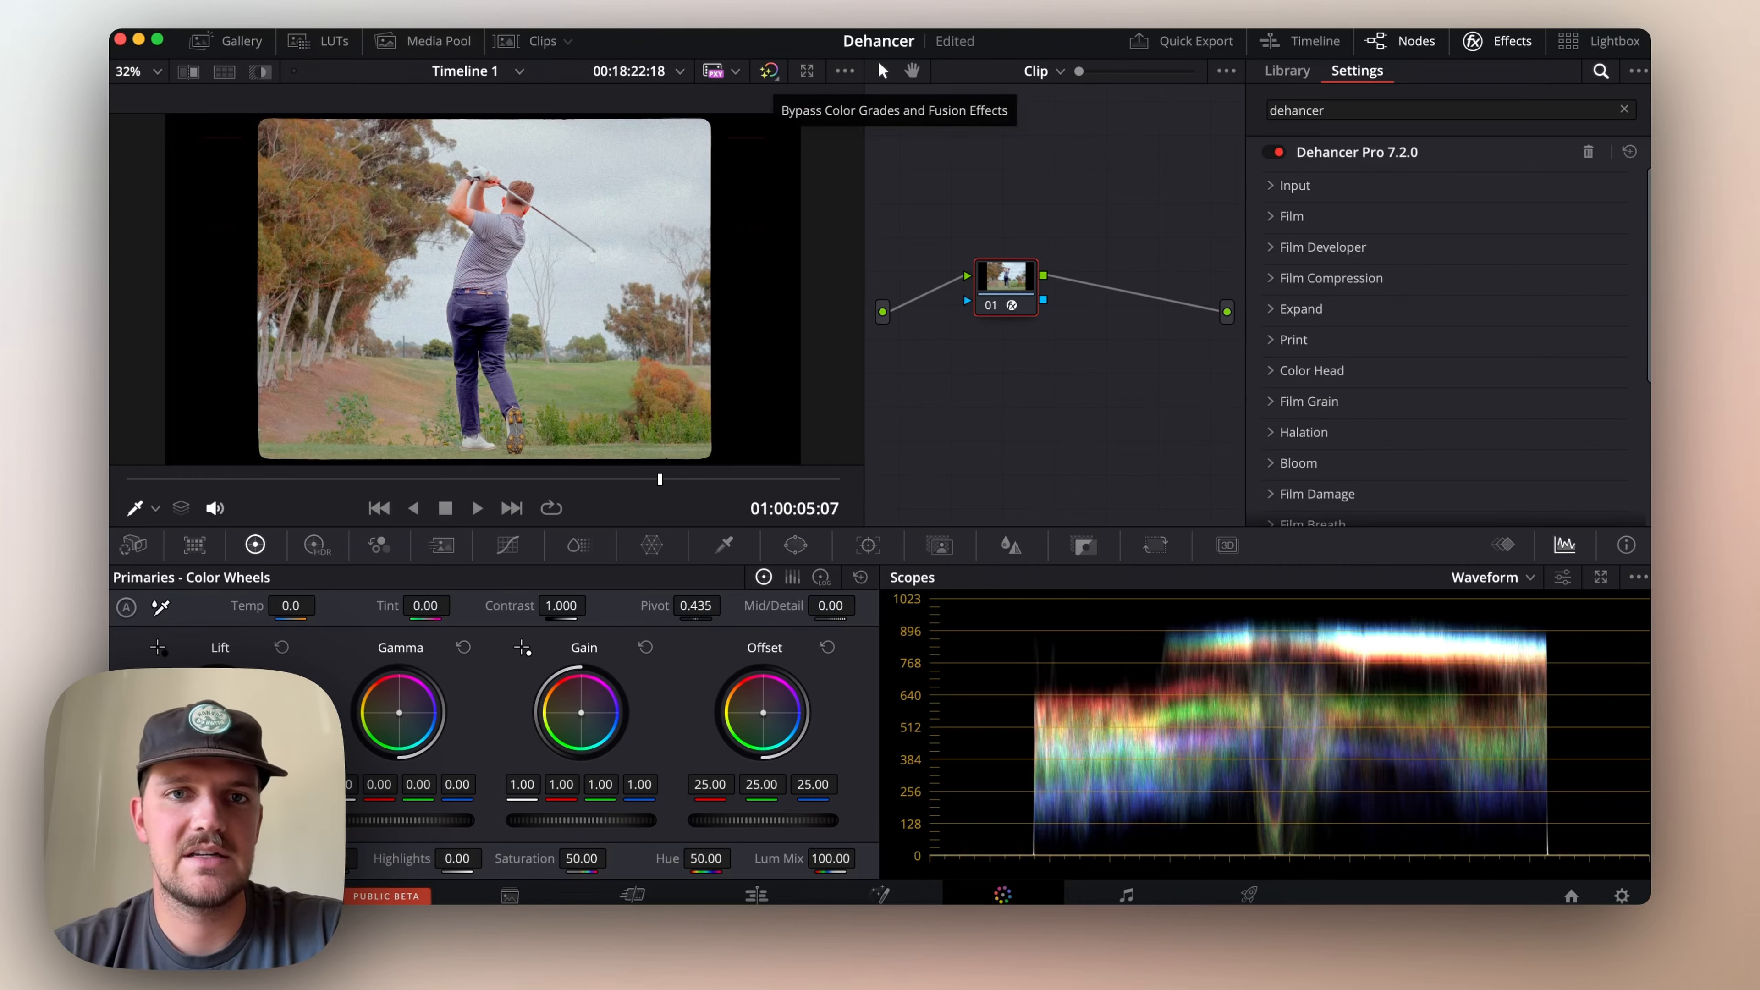
pyautogui.click(769, 71)
pyautogui.click(769, 71)
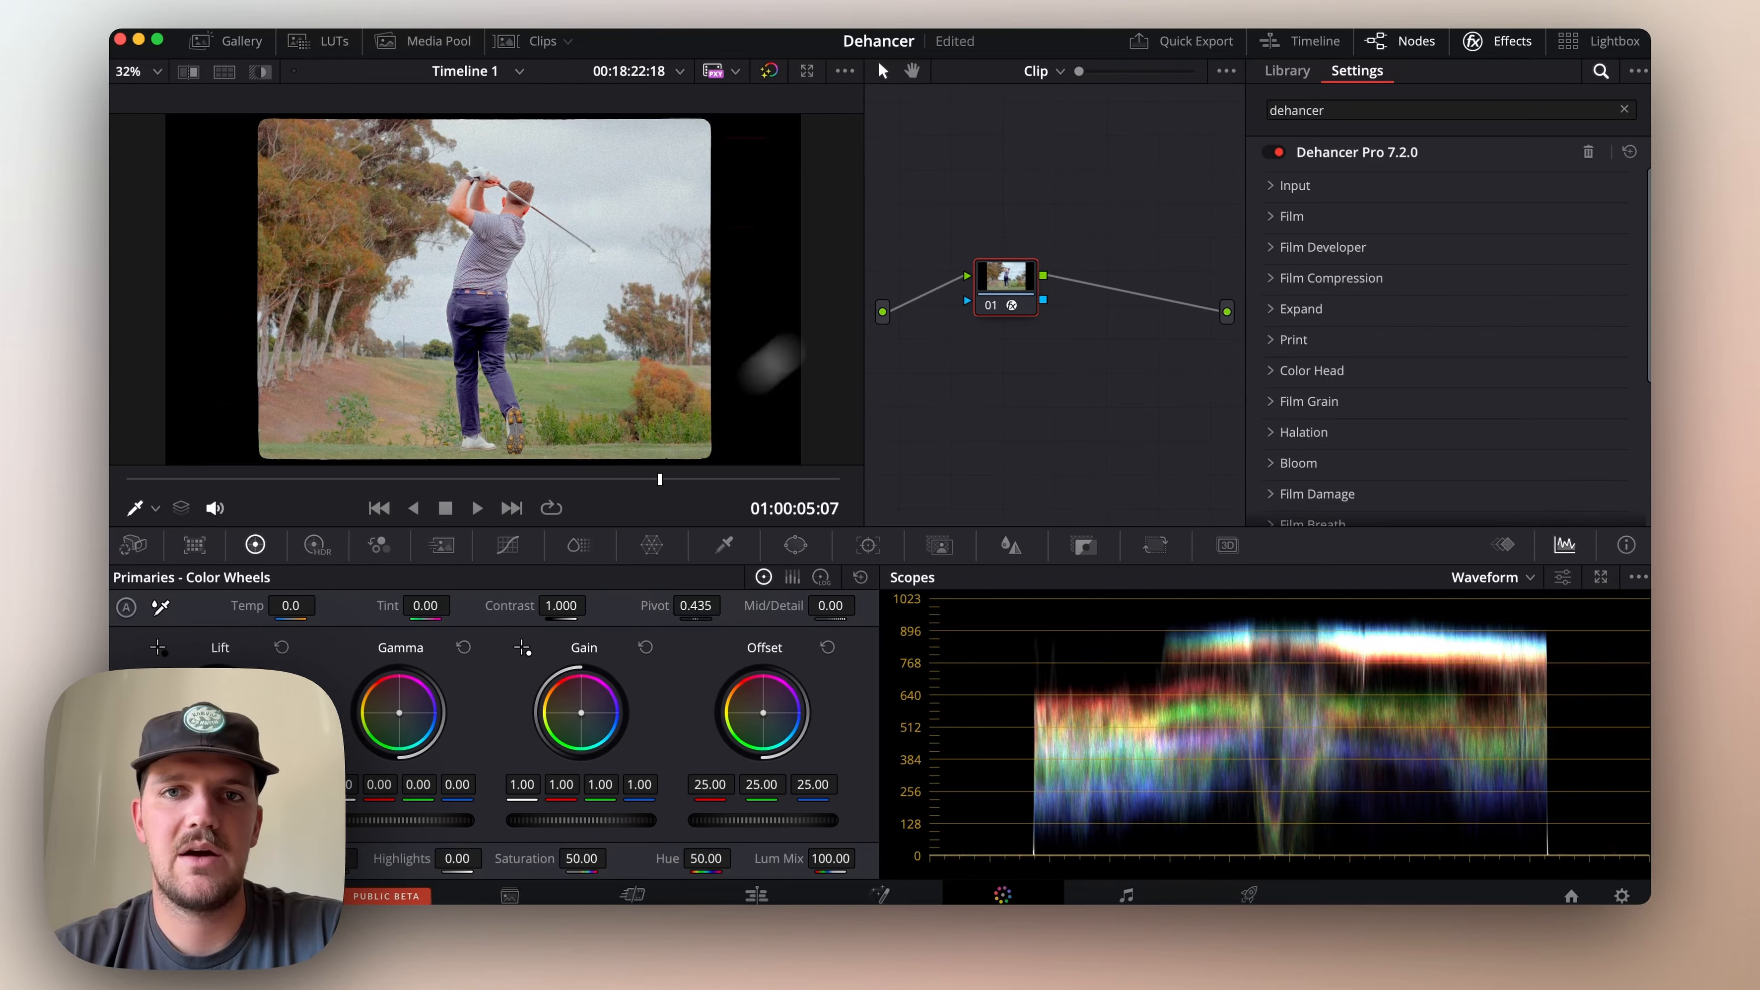
# Show the clip thumbnails, view graded clip 02, and return to clip 01 with the thumbnails hidden
pyautogui.click(531, 37)
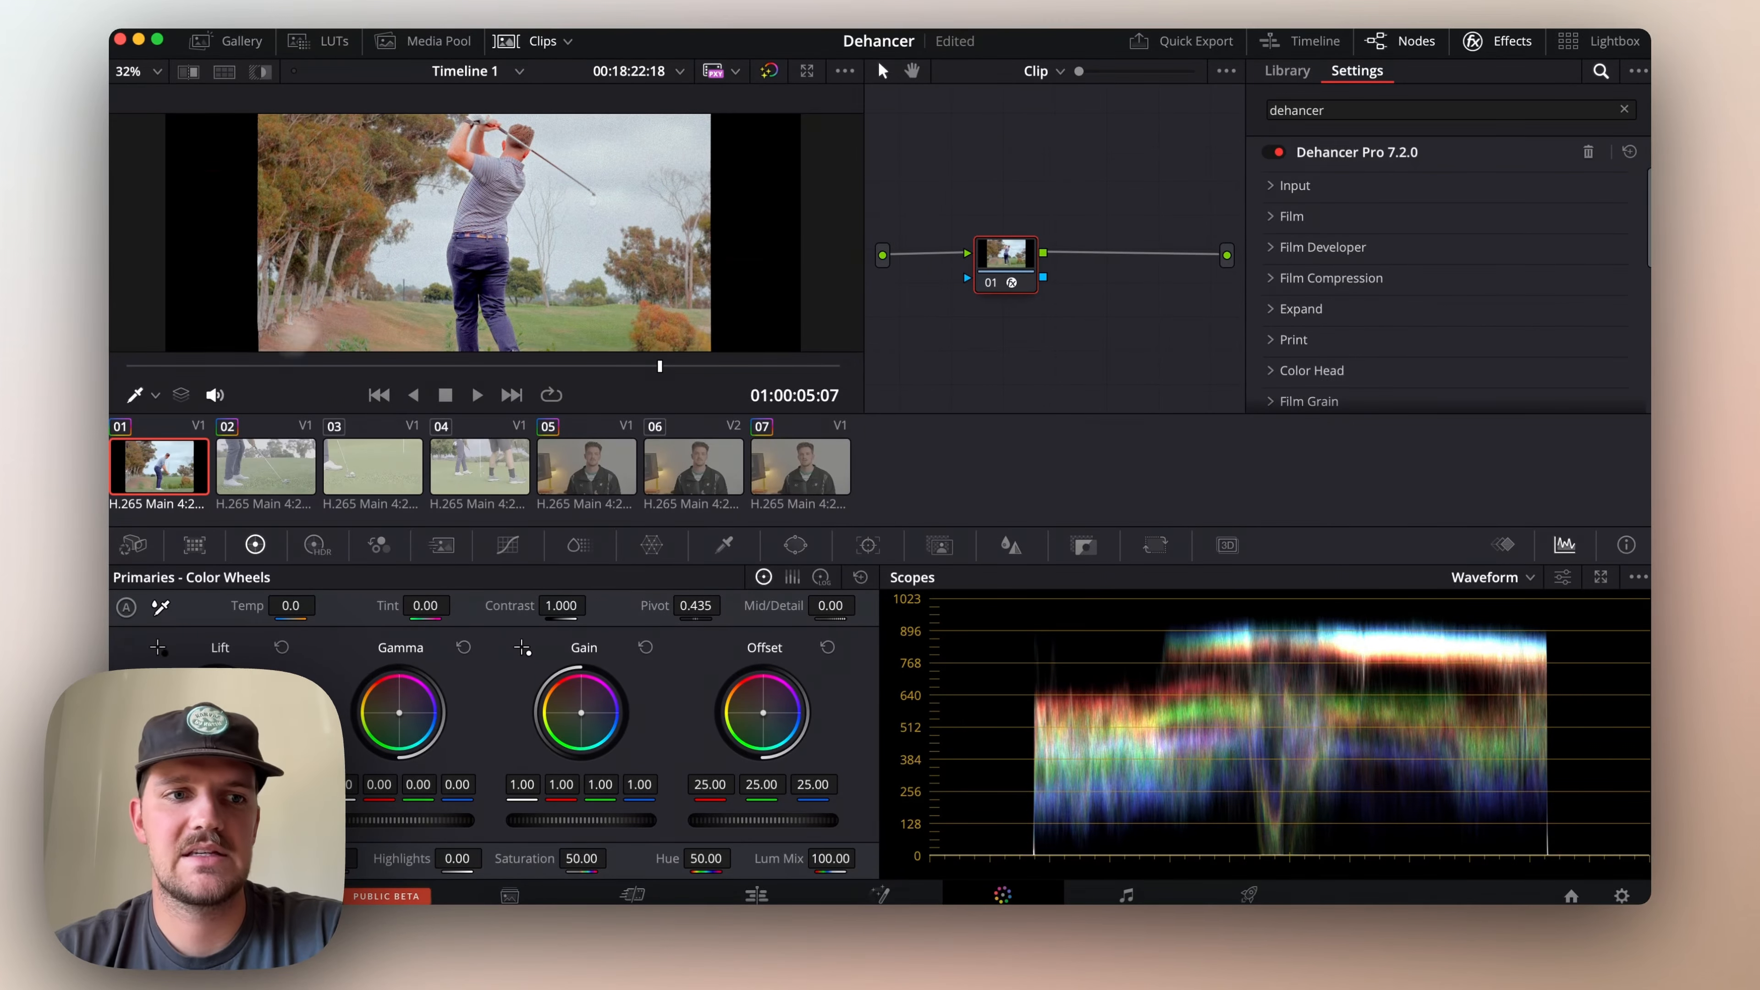
pyautogui.click(257, 479)
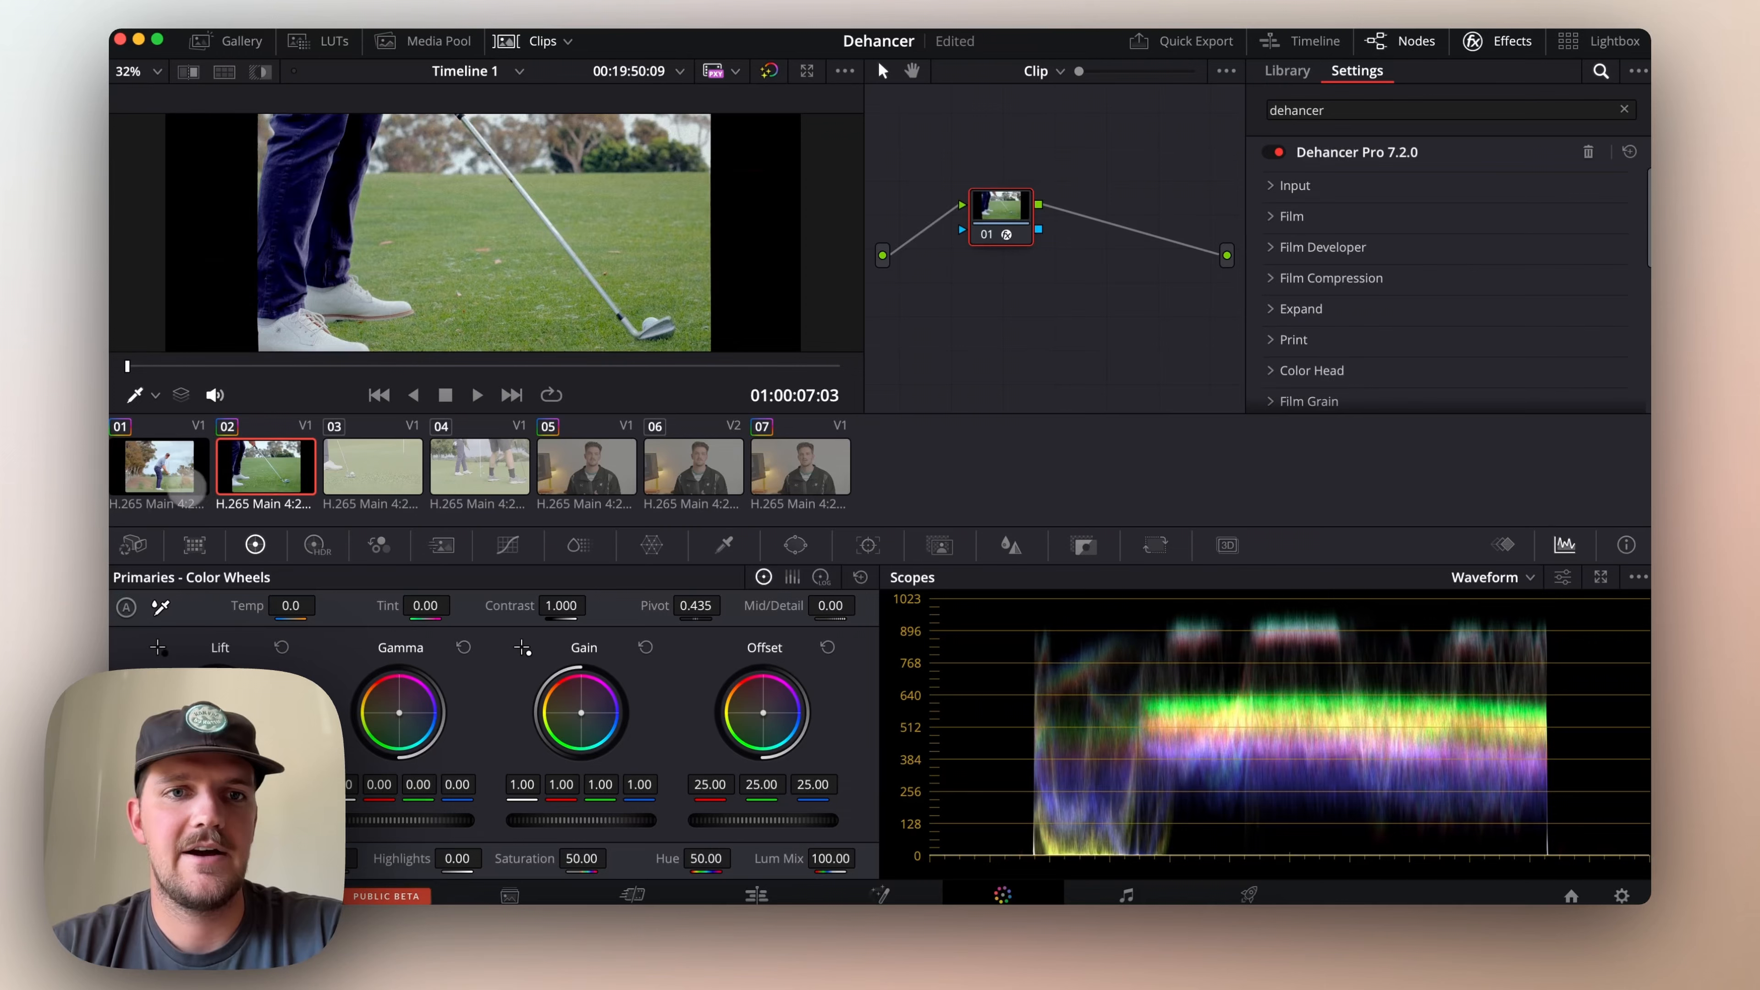
pyautogui.click(161, 477)
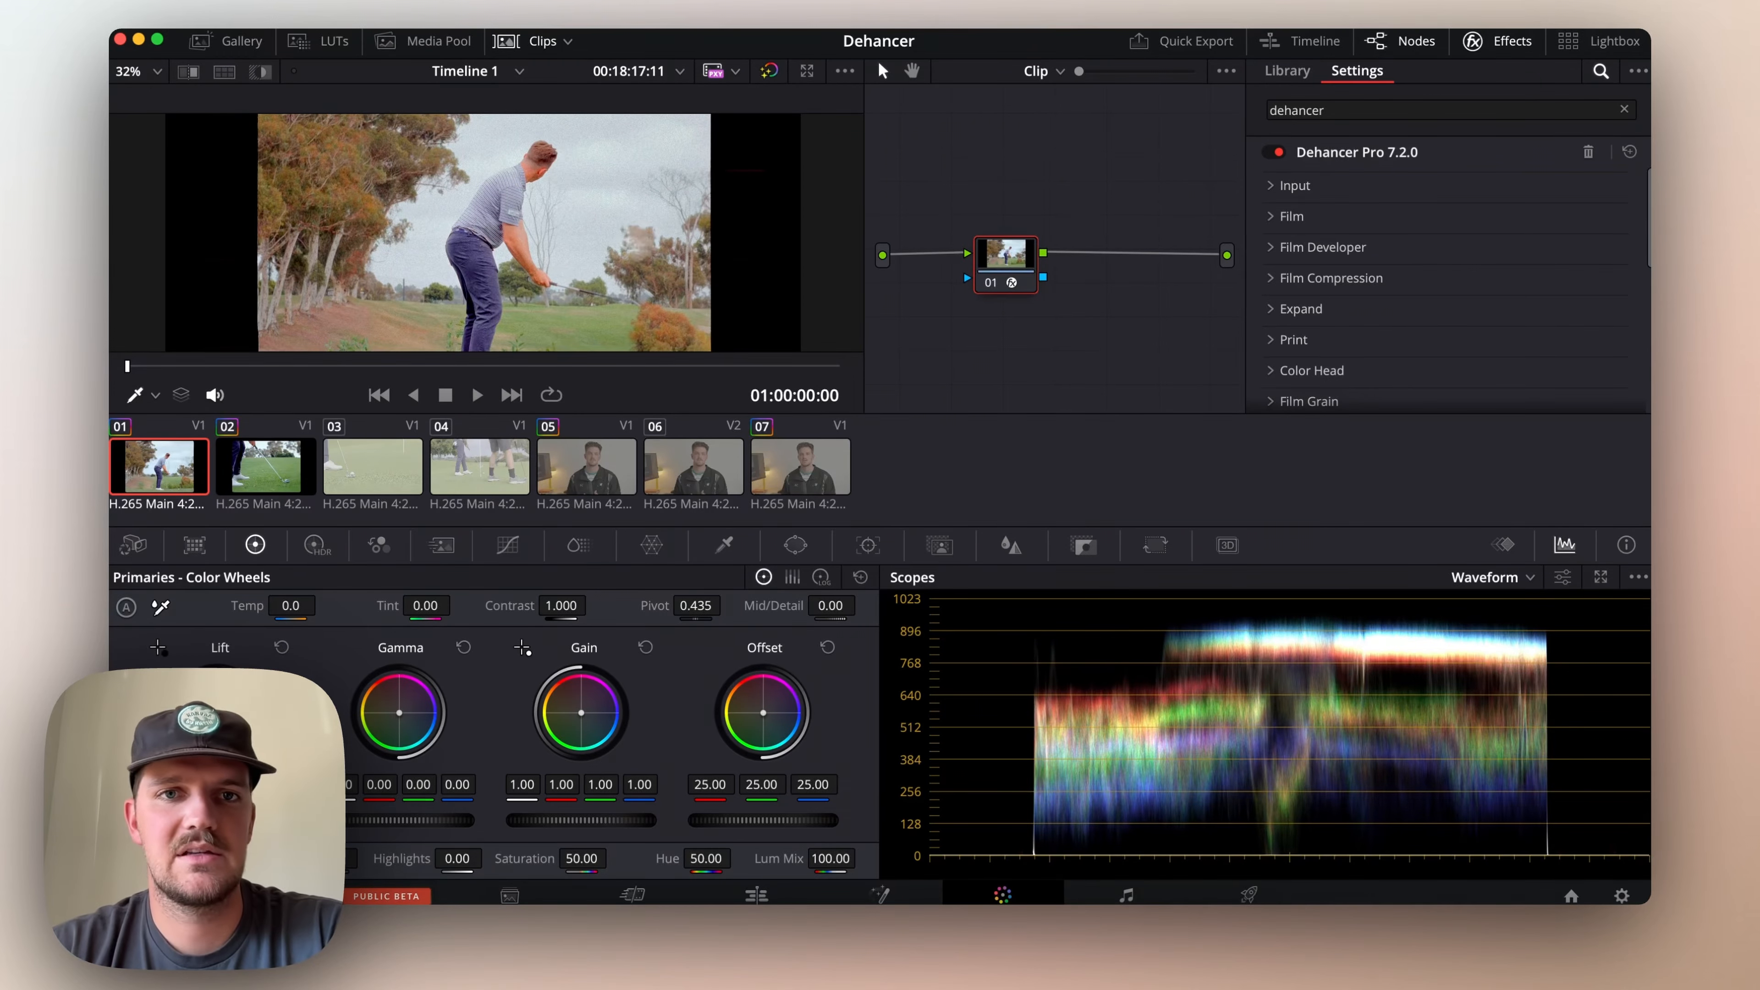
pyautogui.click(529, 48)
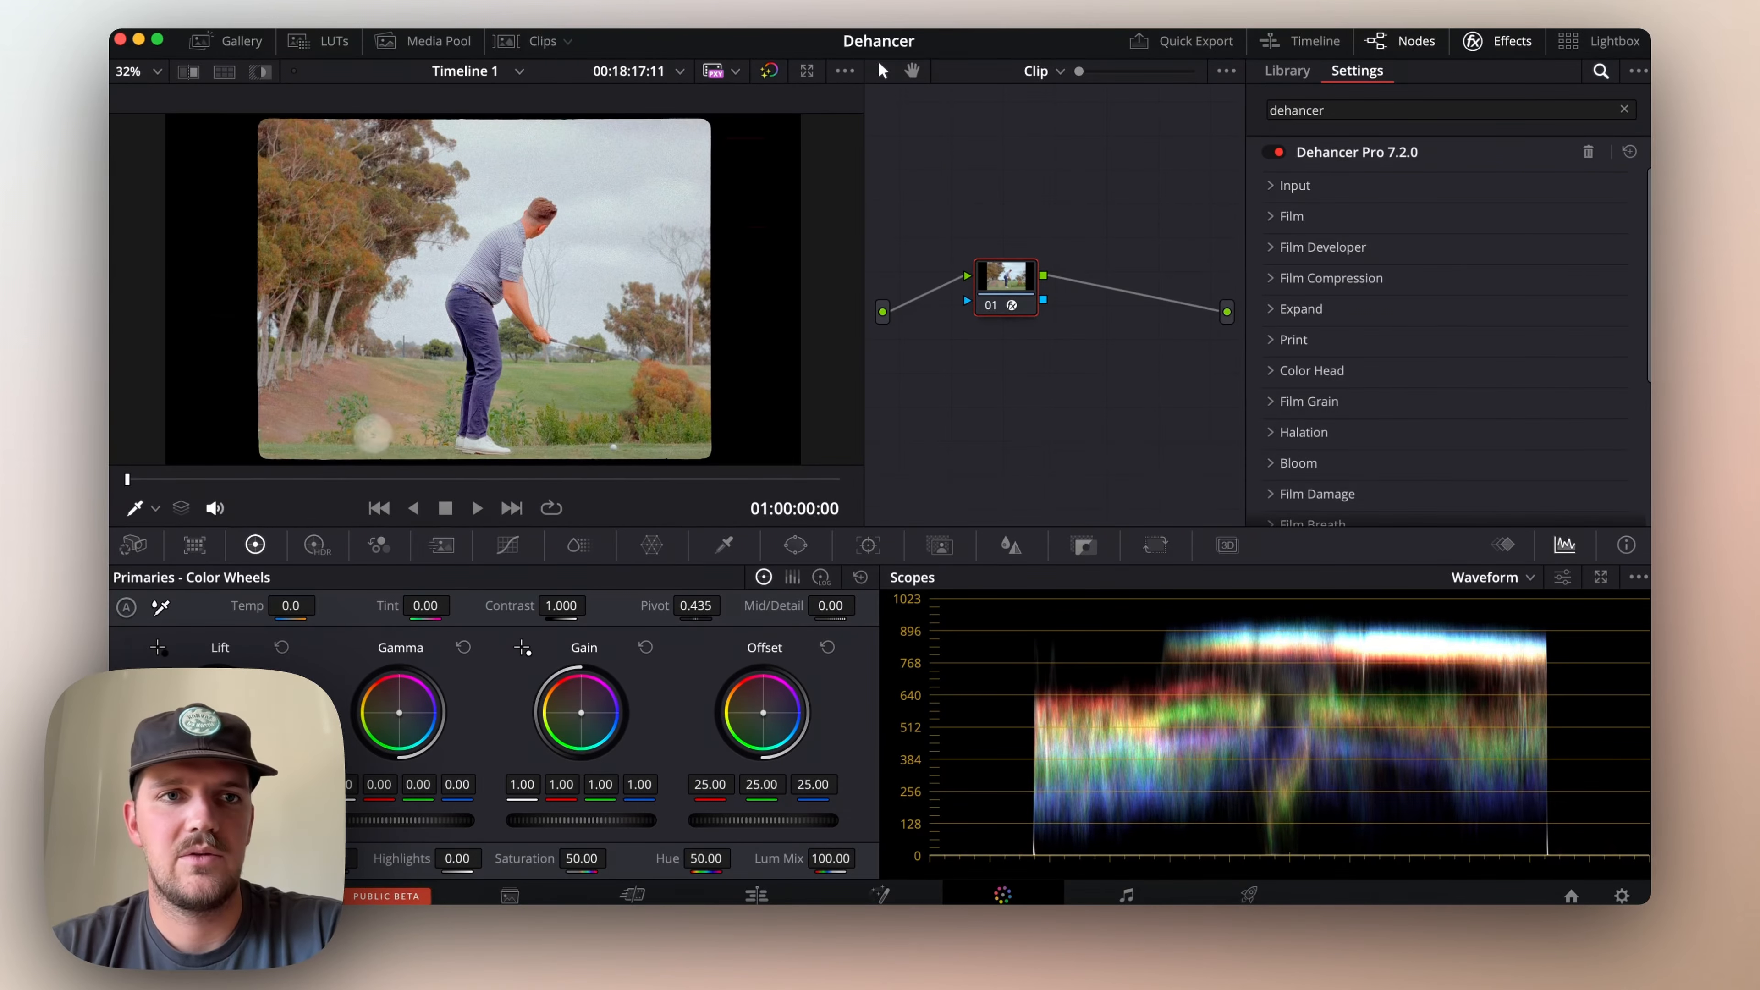
# Switch to clip 02, hide the clip thumbnails, and compare its look with the color grade bypassed and active
pyautogui.click(525, 46)
pyautogui.click(271, 469)
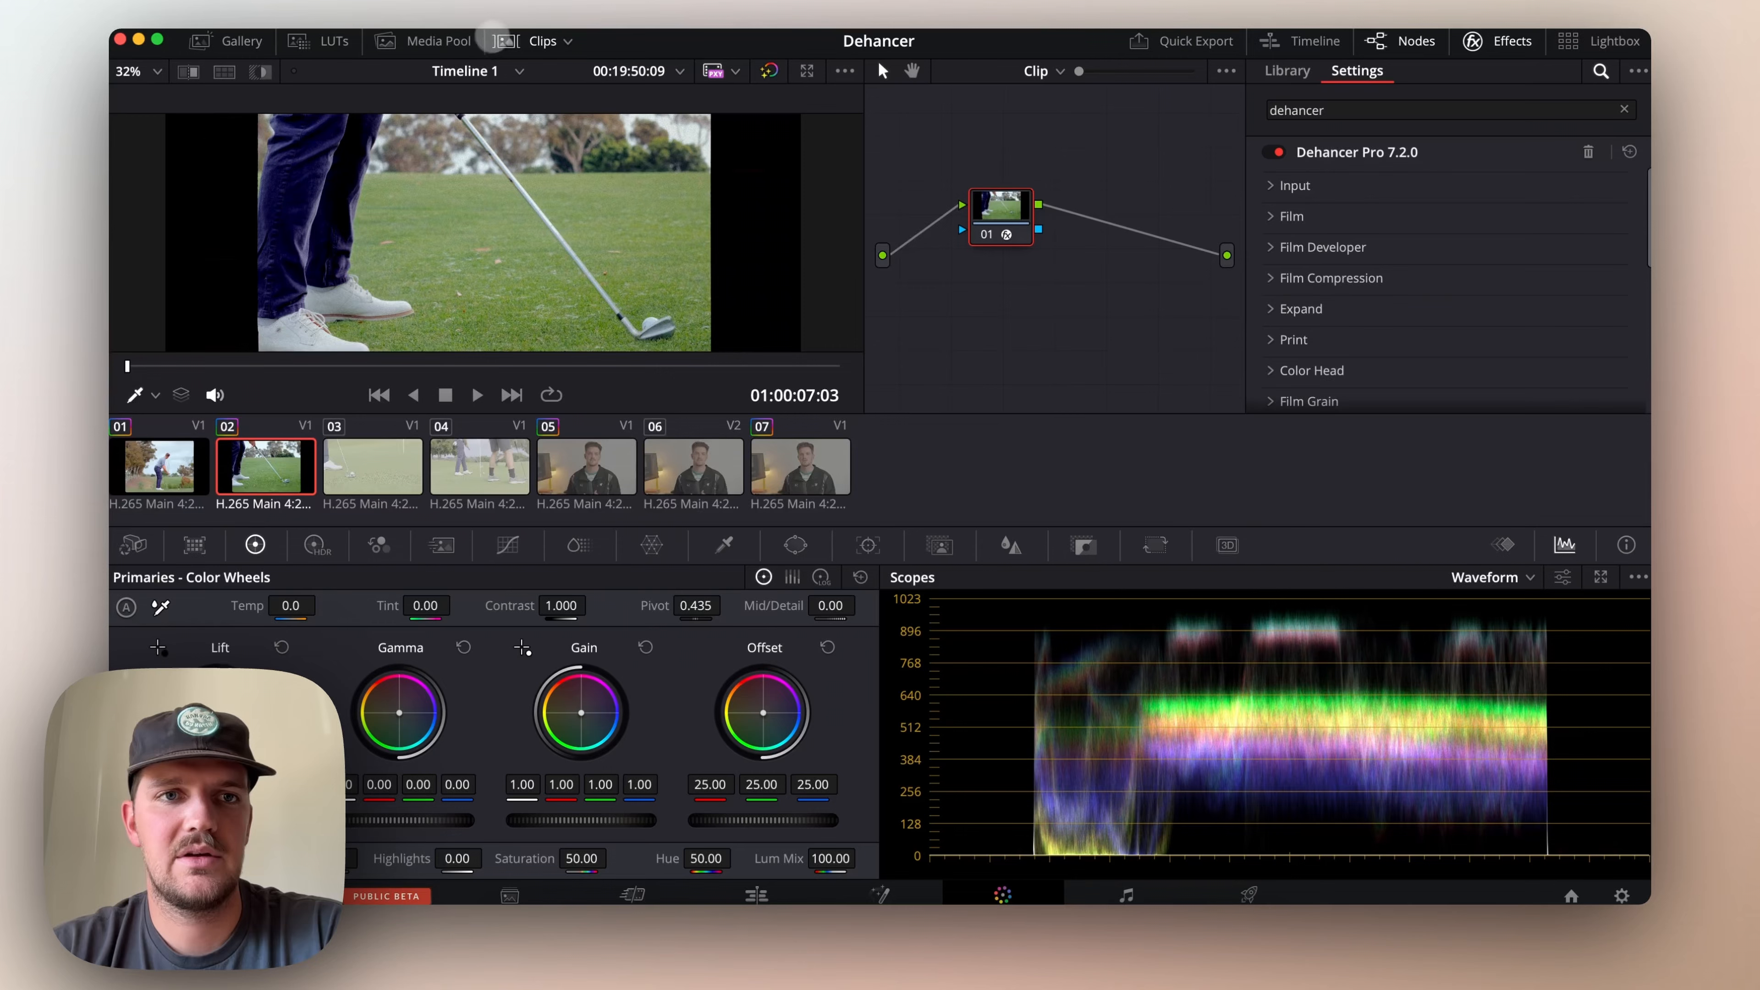
pyautogui.click(510, 42)
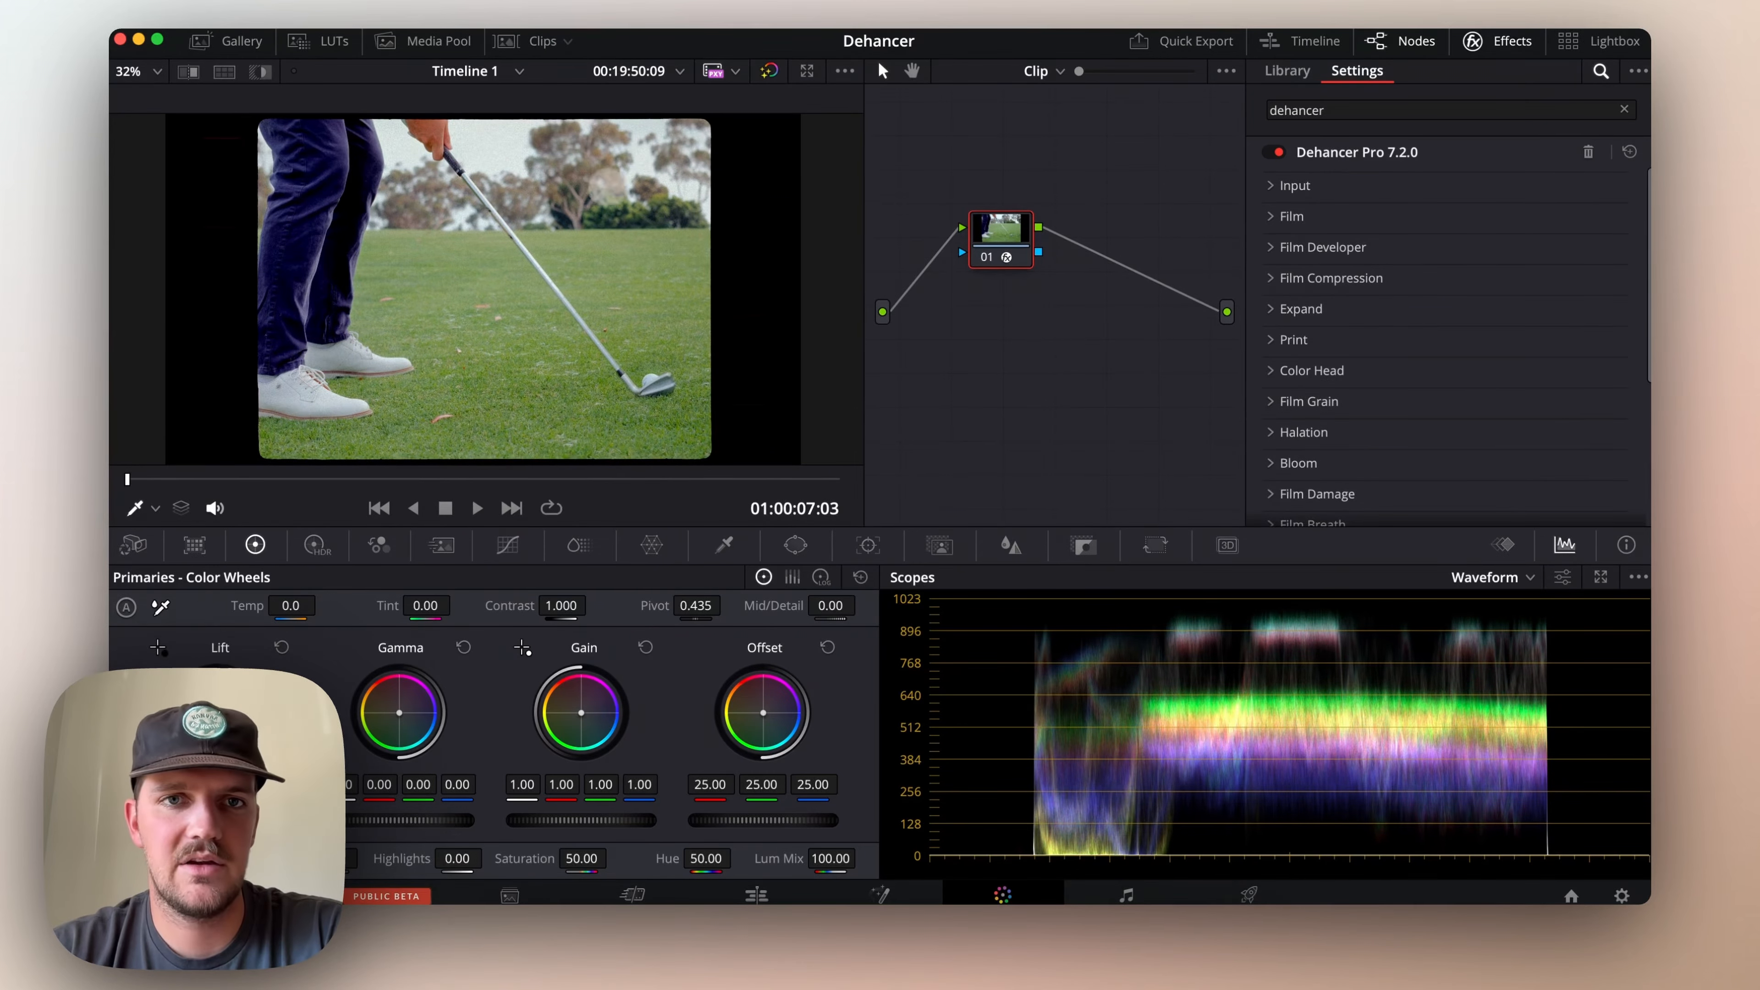
pyautogui.click(769, 71)
pyautogui.click(770, 72)
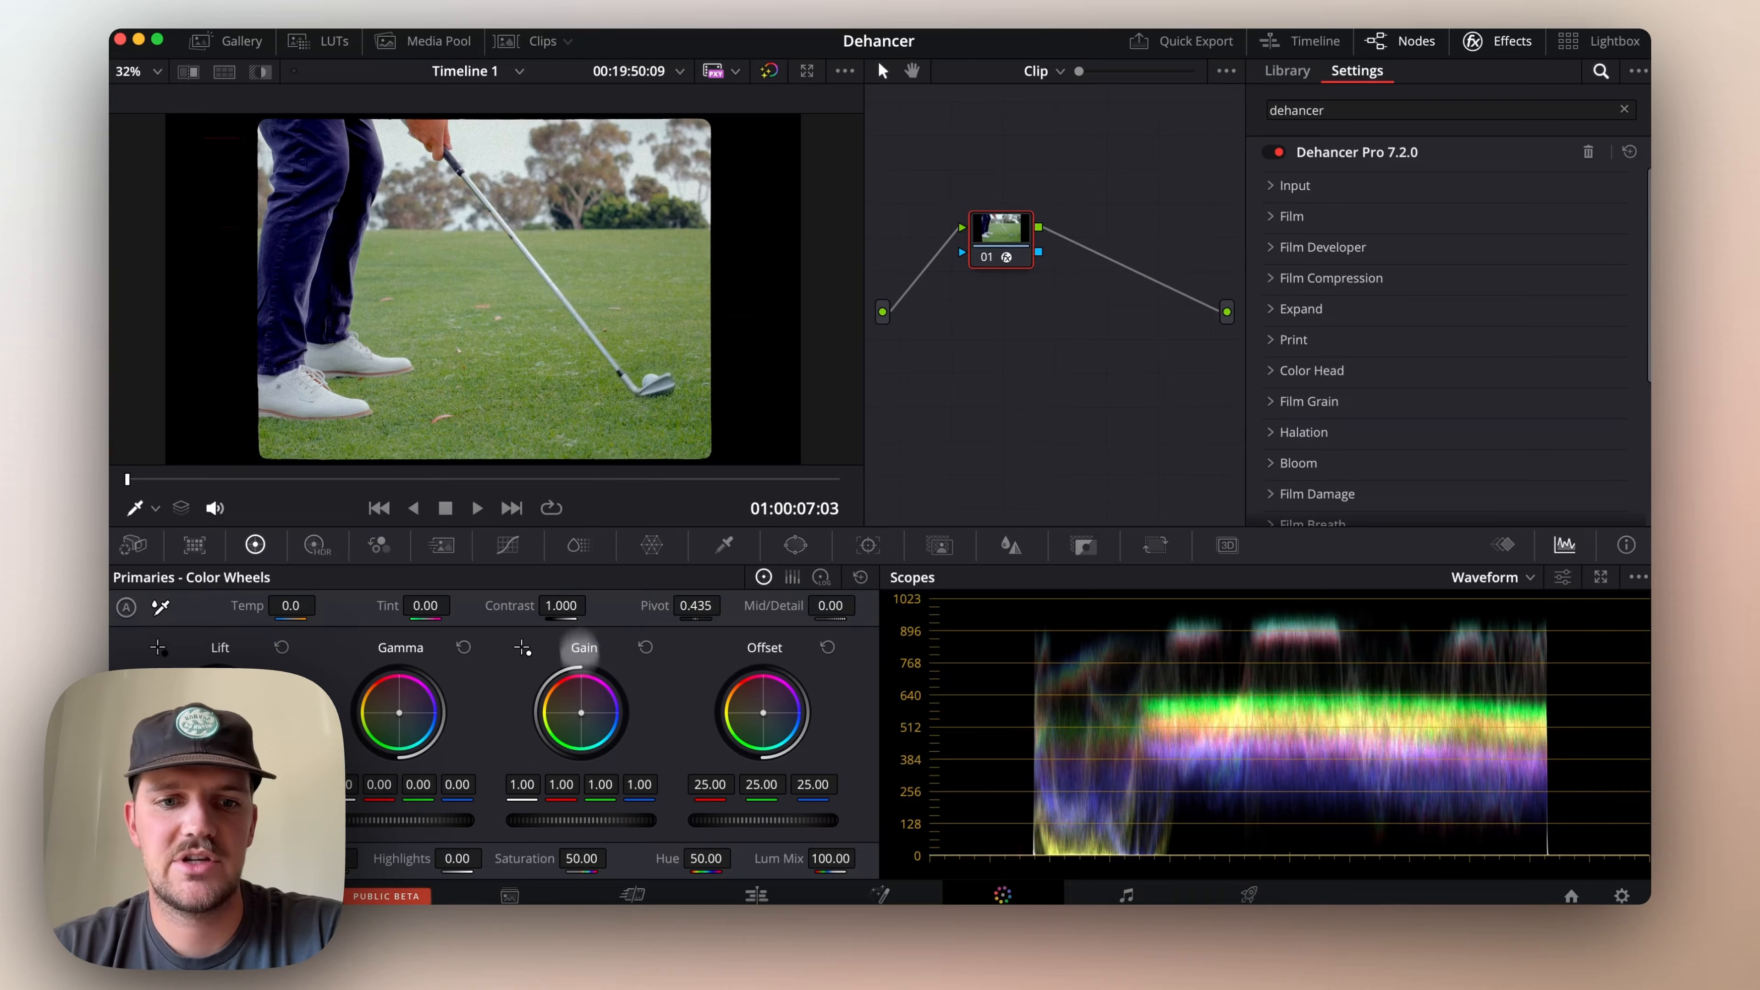
# On the Edit page, set the horizontal Position of the golf club clip DSCF1283.MOV to 359
pyautogui.click(754, 895)
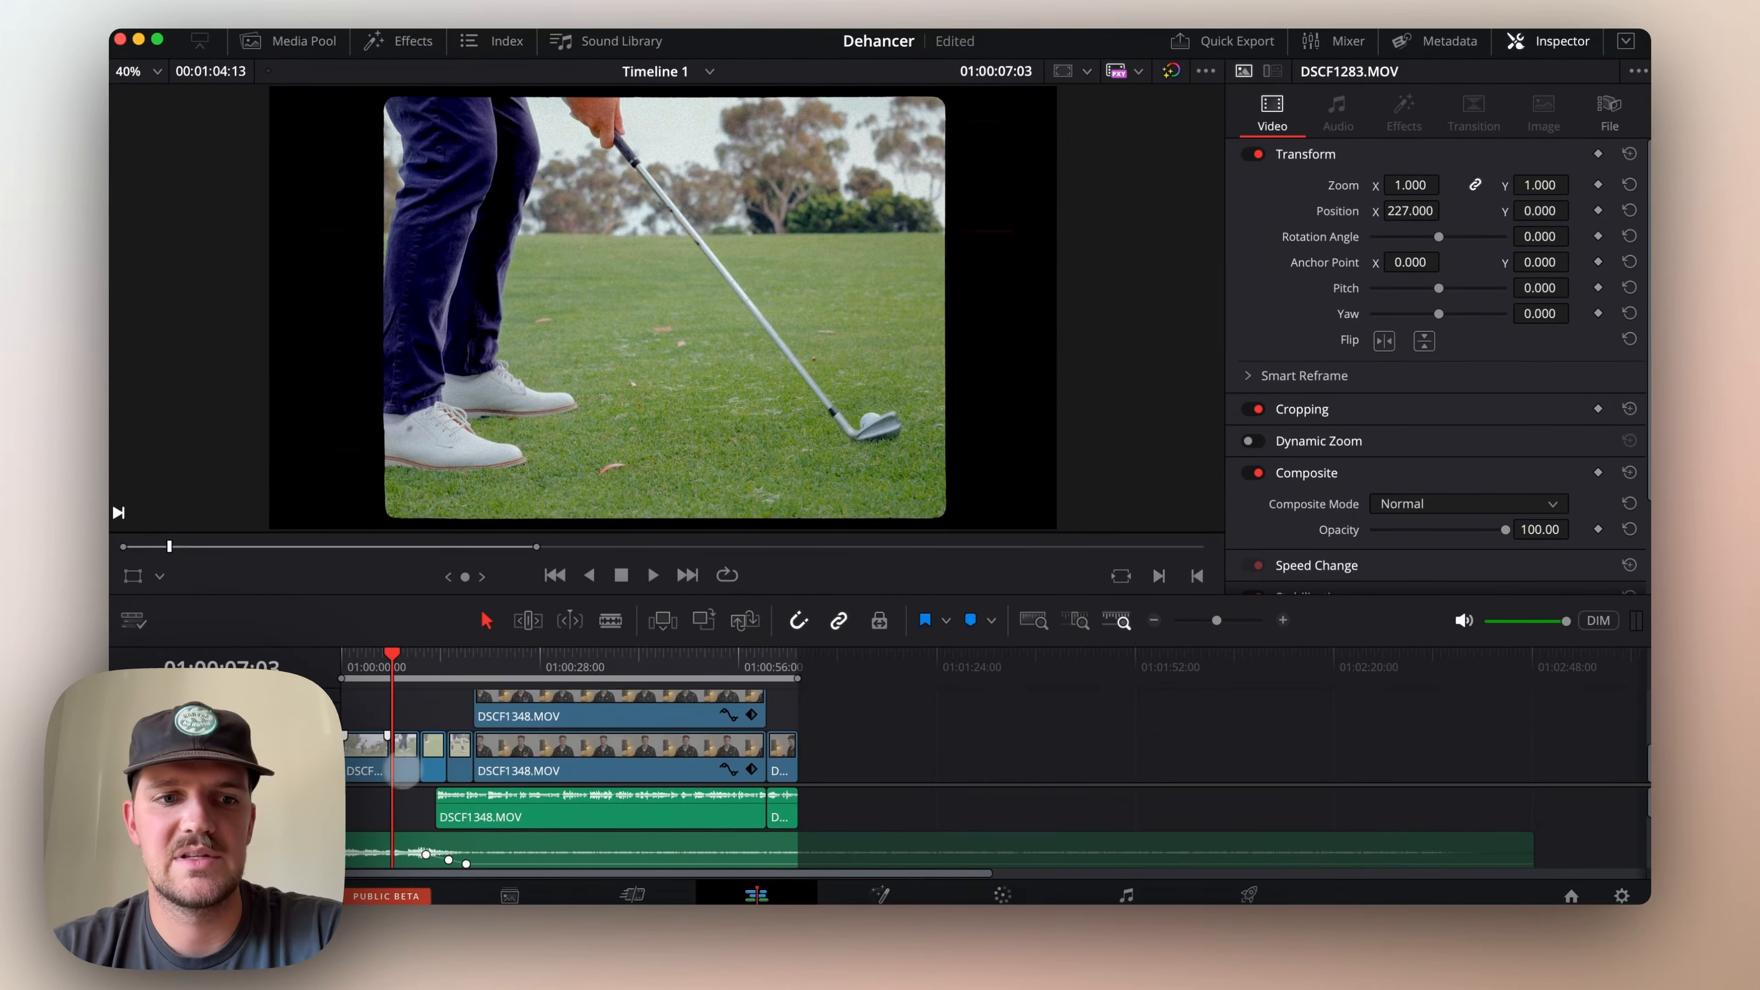
pyautogui.click(405, 759)
pyautogui.moveTo(1414, 211); pyautogui.dragTo(1539, 210)
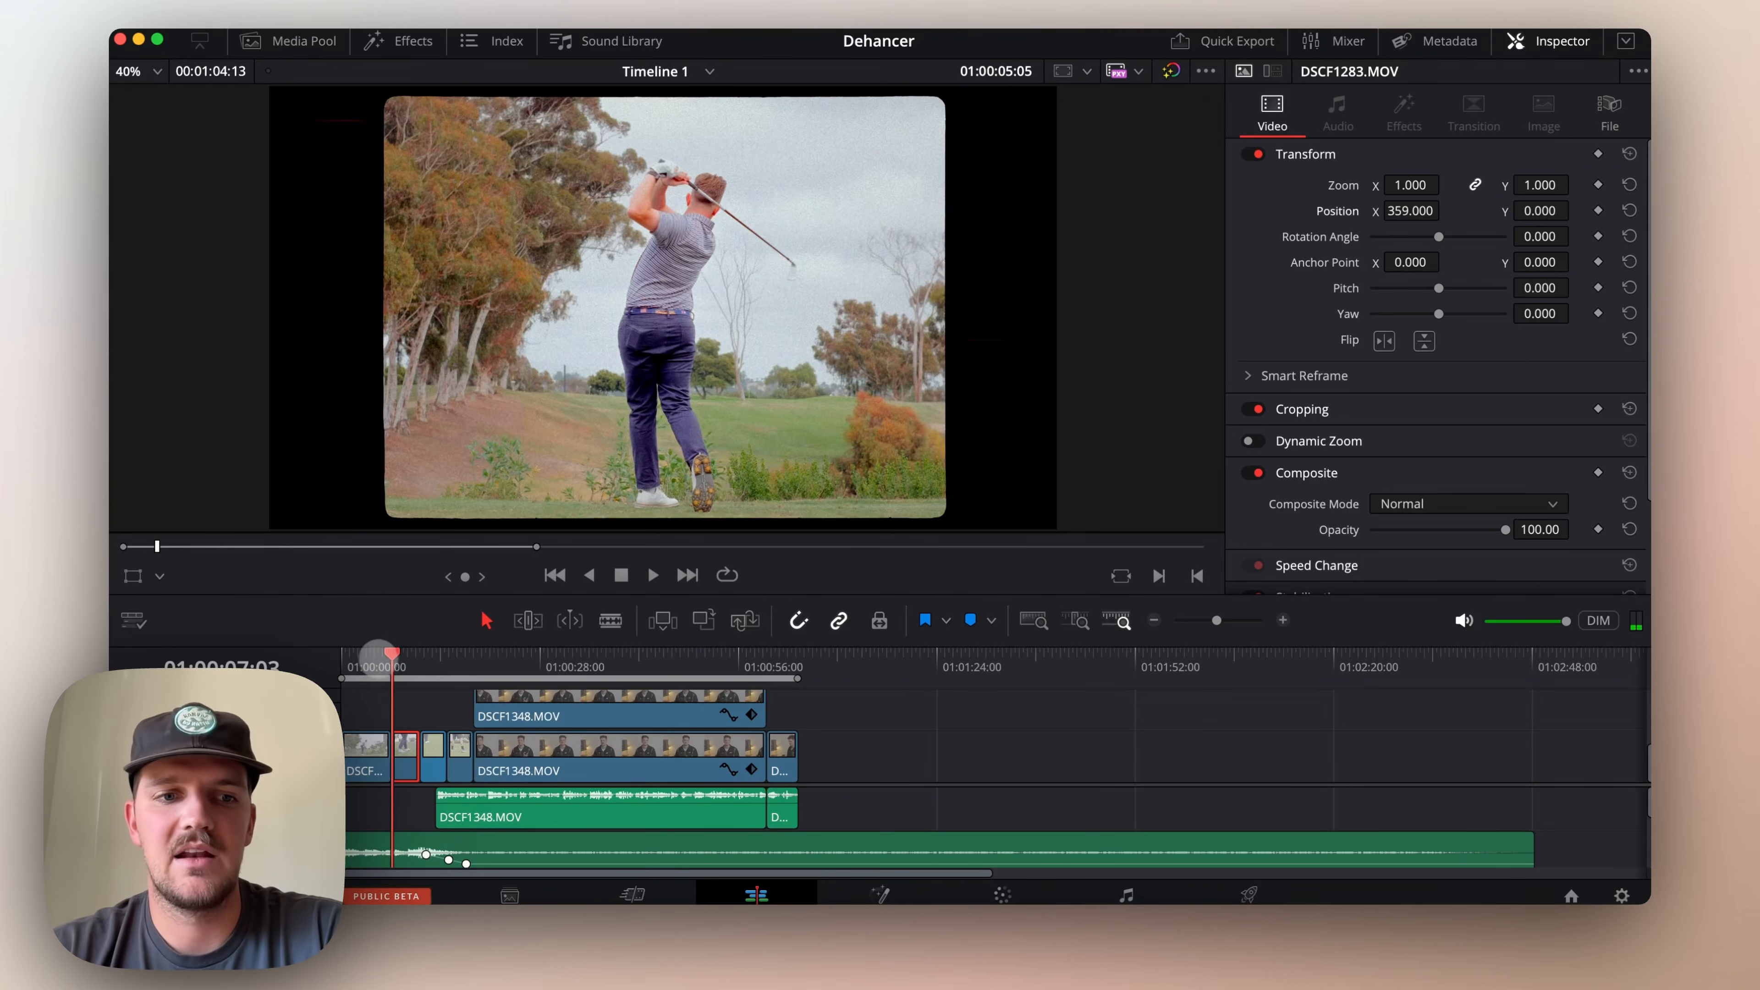
# Return to the Color page and check the Dehancer Input camera and format settings of clip 02
pyautogui.click(1004, 895)
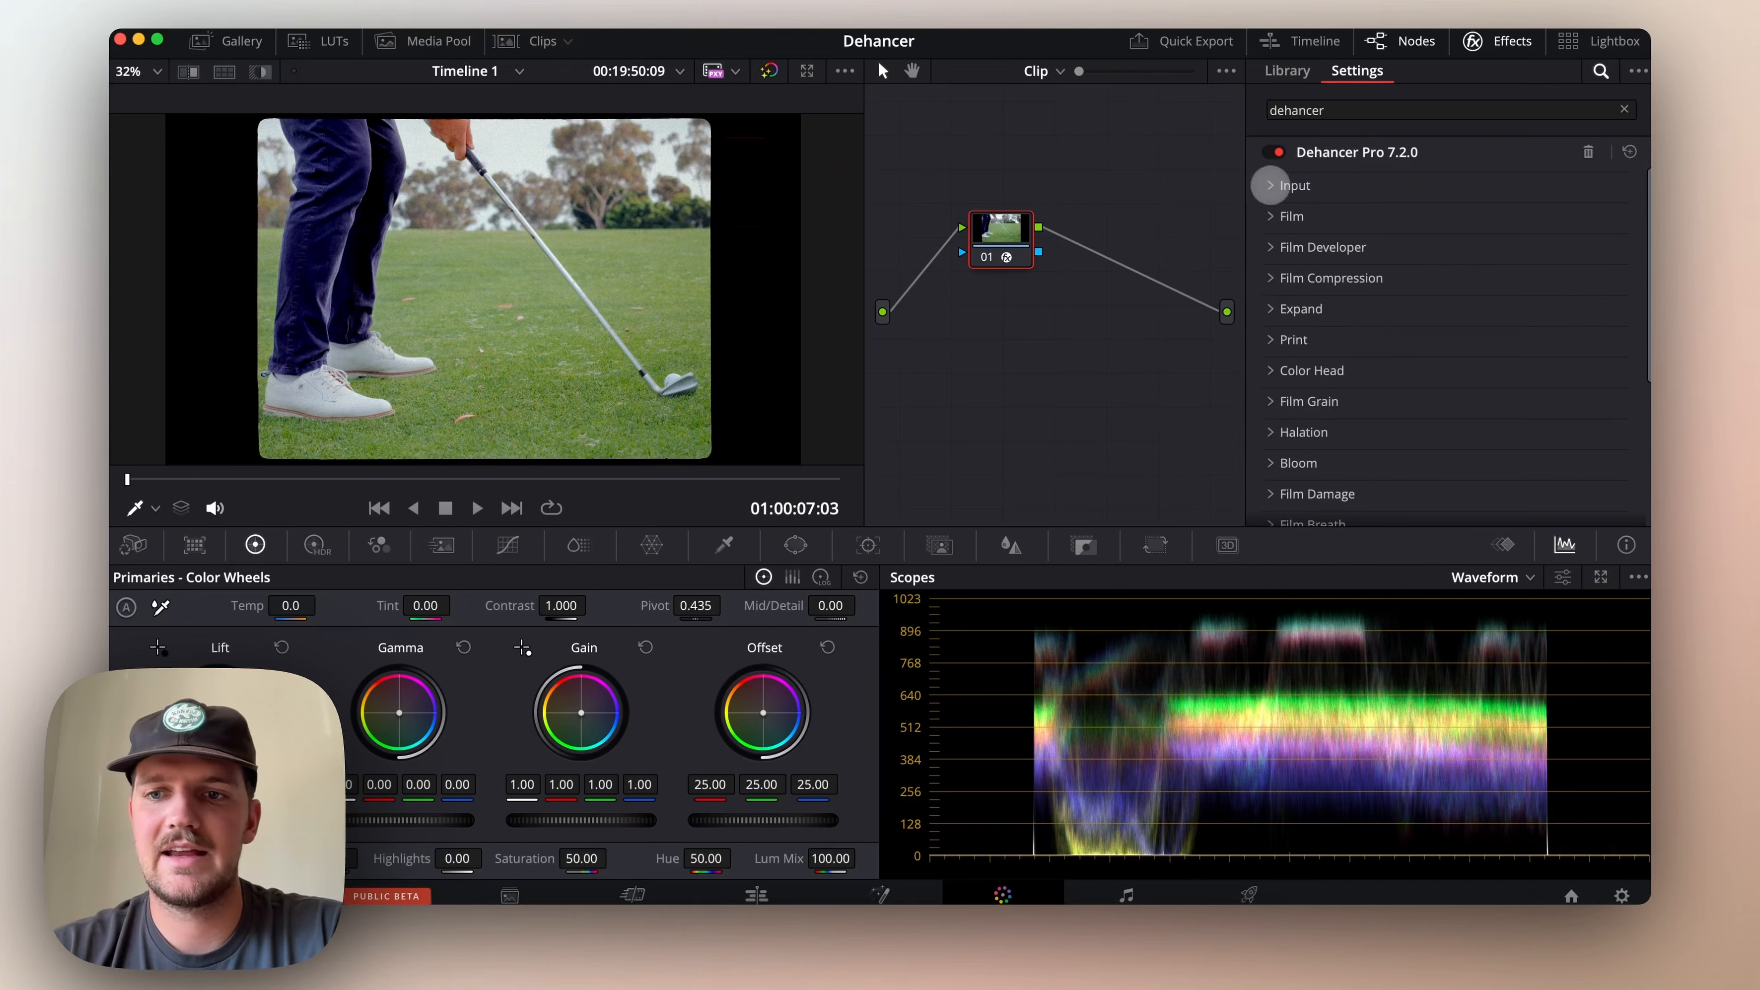
pyautogui.click(1273, 186)
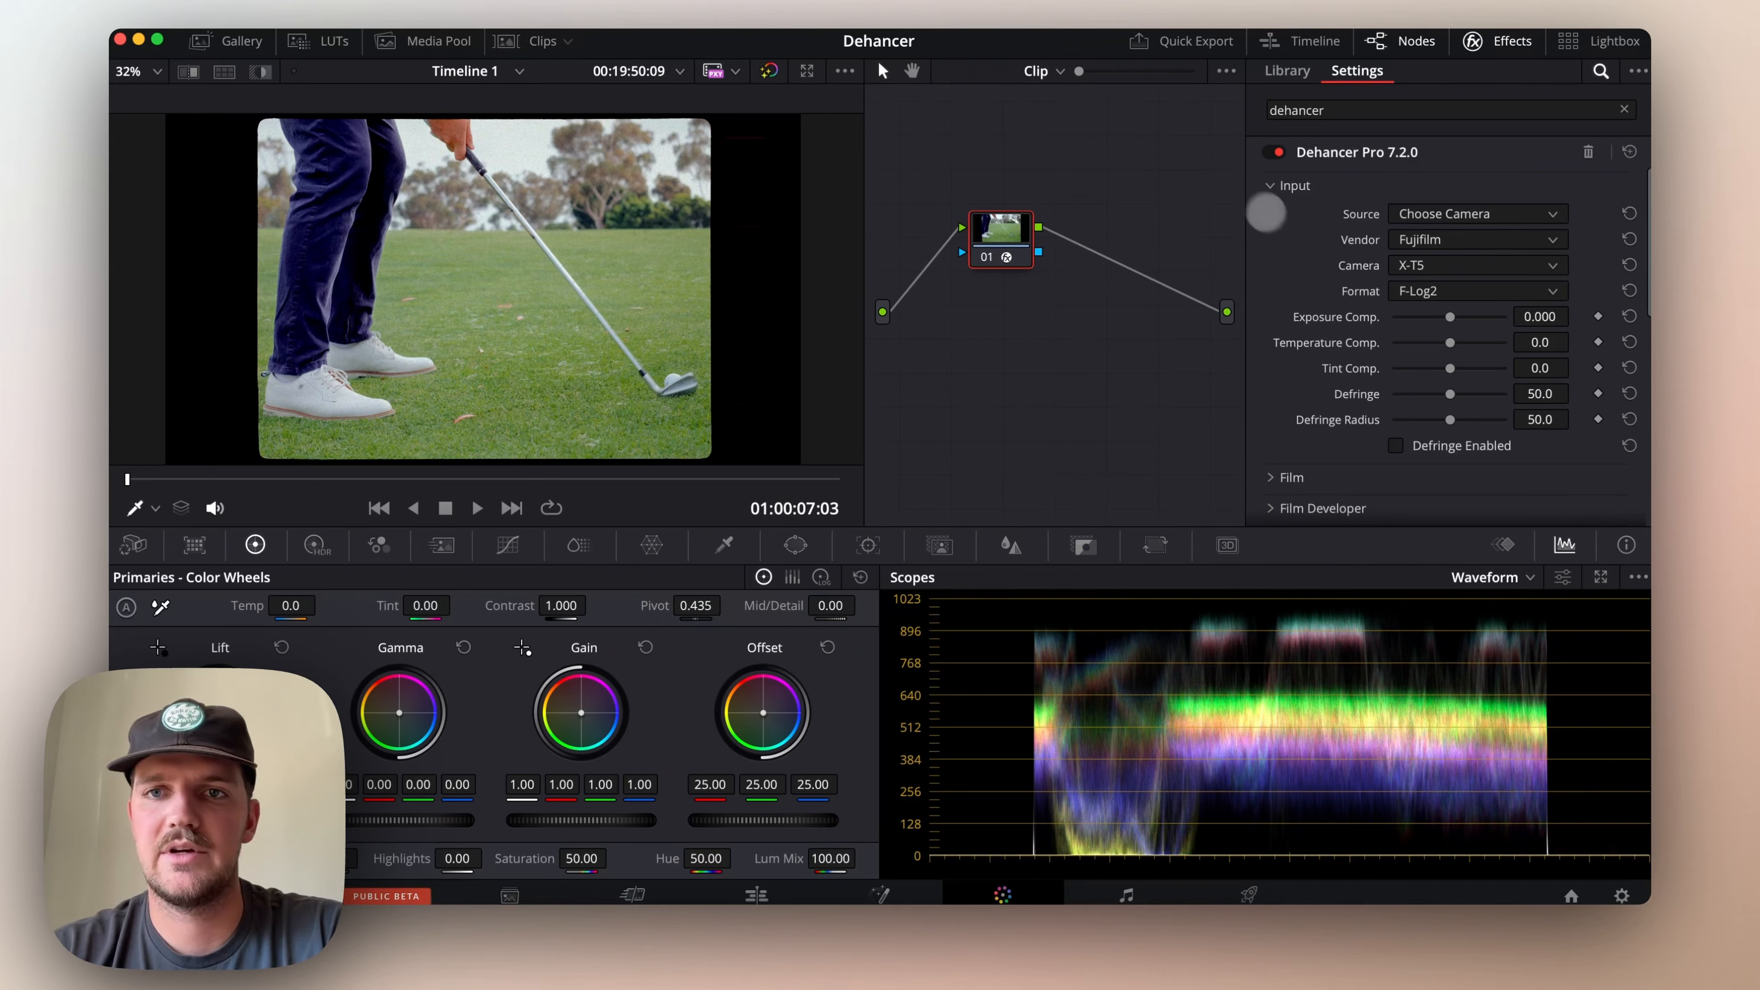
pyautogui.click(1269, 185)
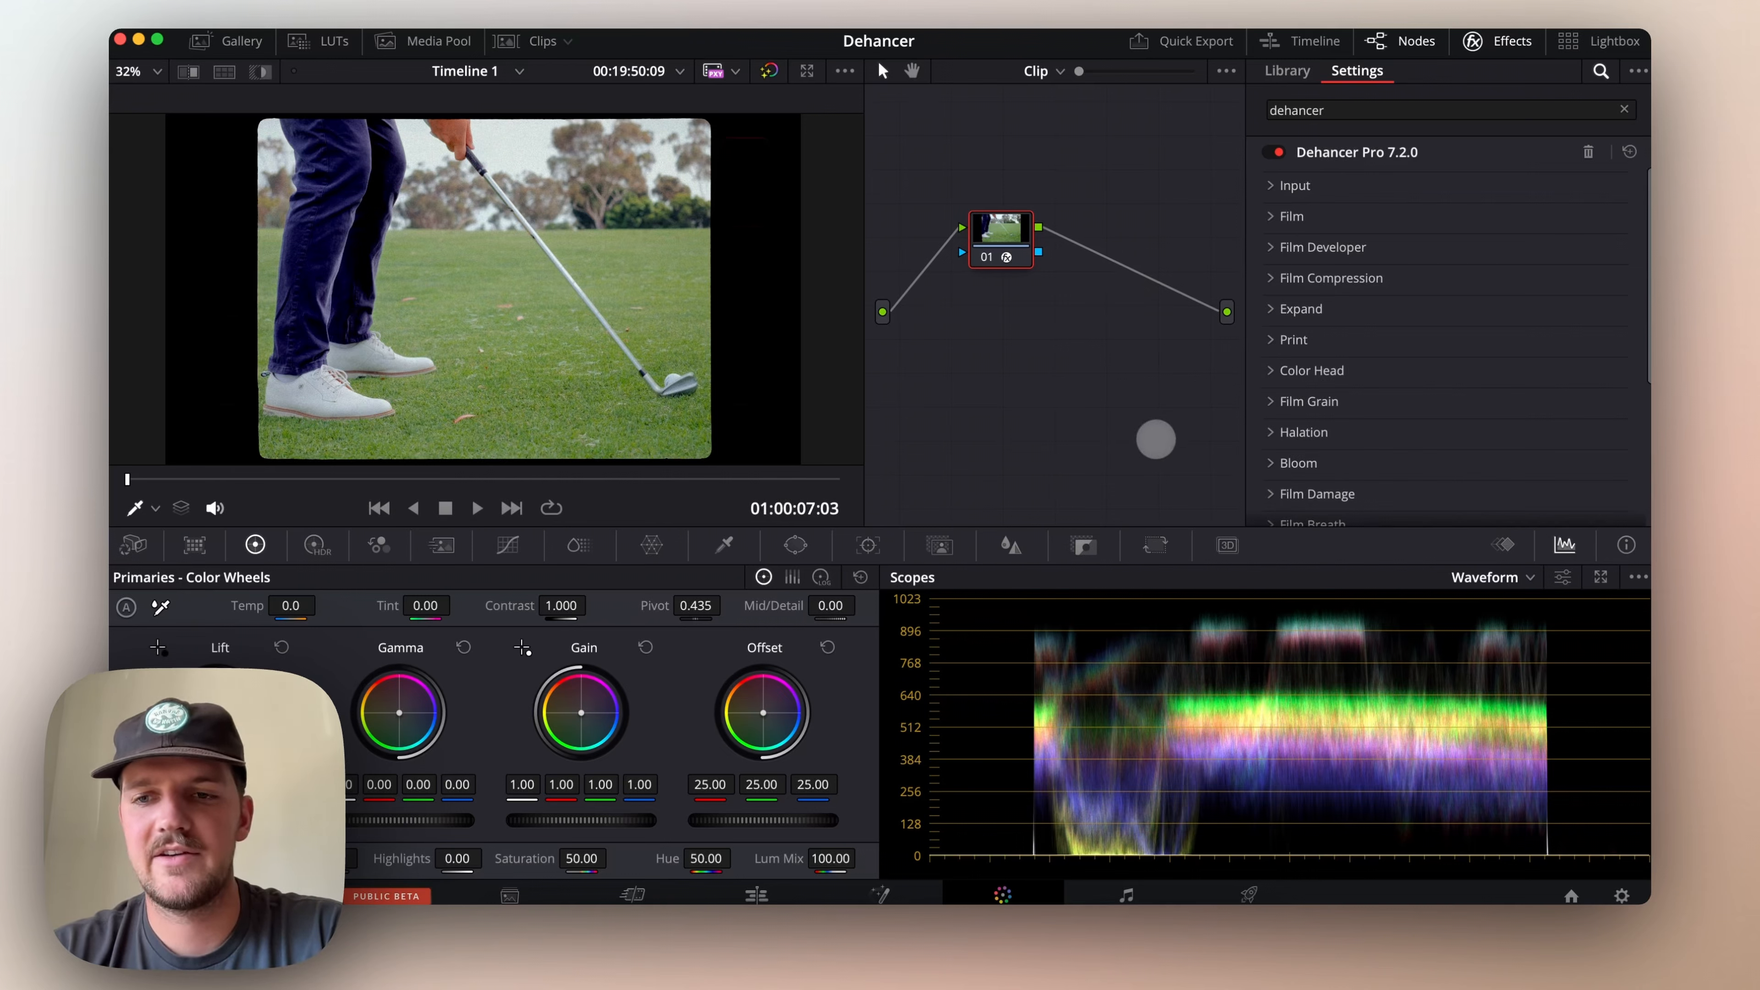
# Move clip 02's Dehancer node closer to the output in the node graph
pyautogui.moveTo(995, 239); pyautogui.dragTo(1142, 316)
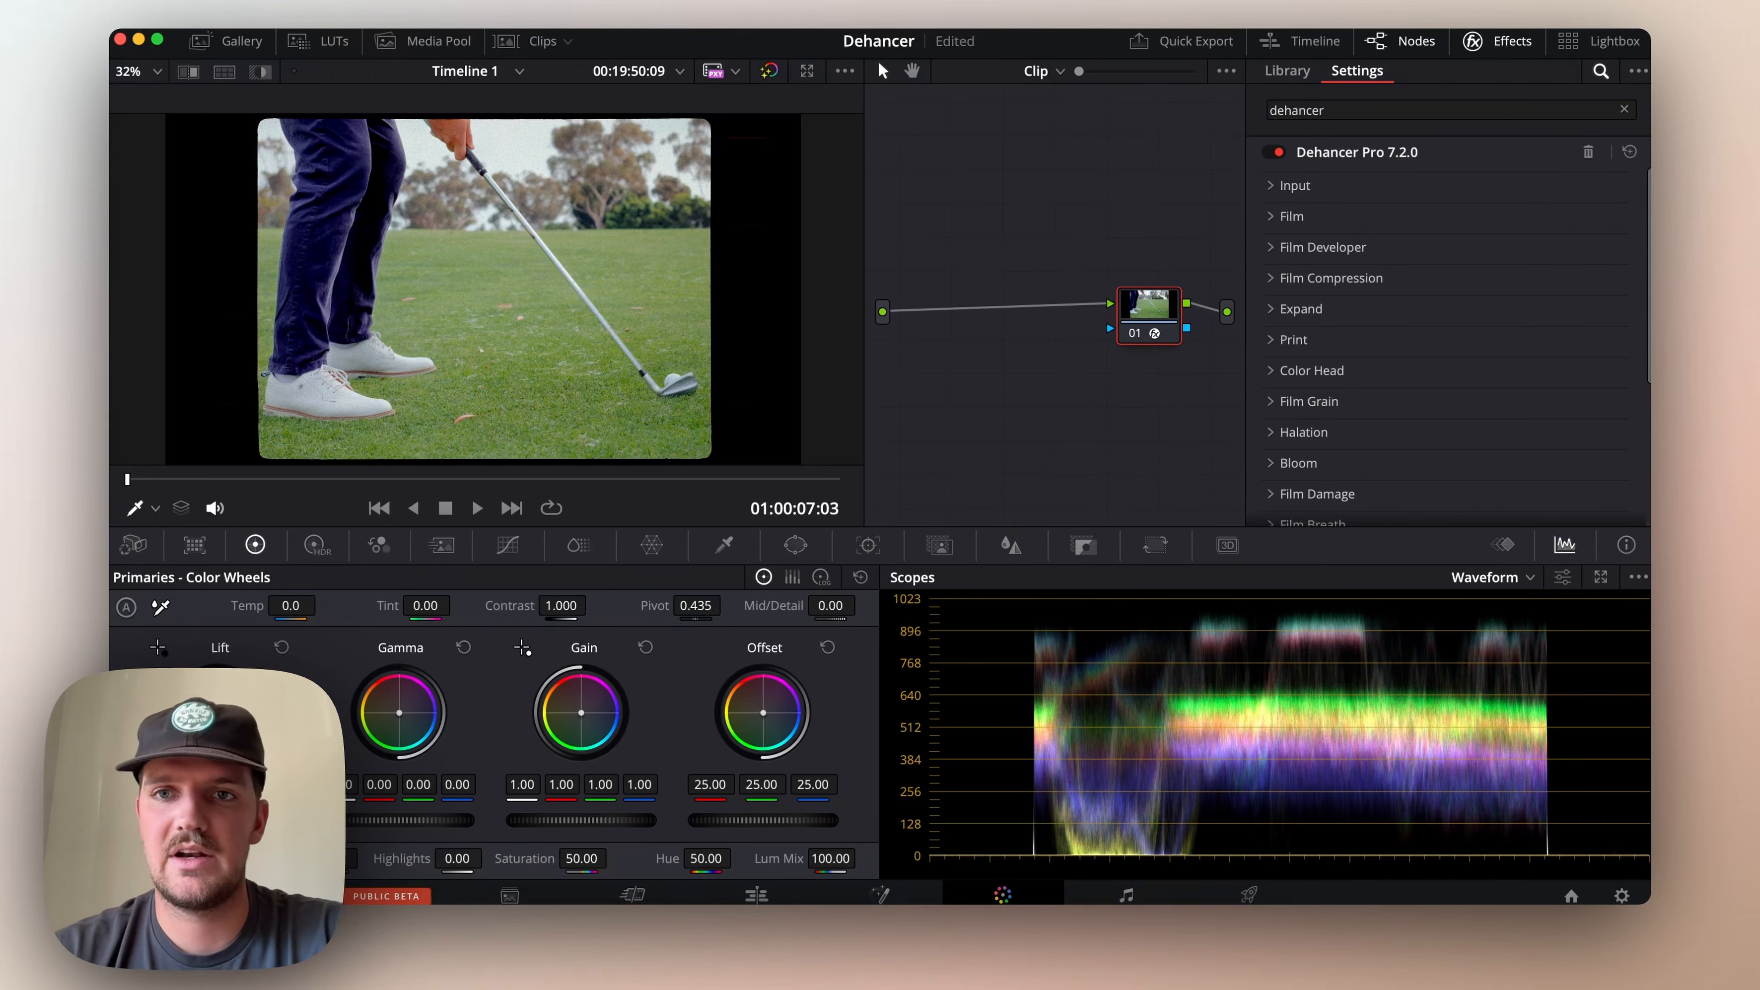
pyautogui.moveTo(1171, 320); pyautogui.dragTo(1124, 307)
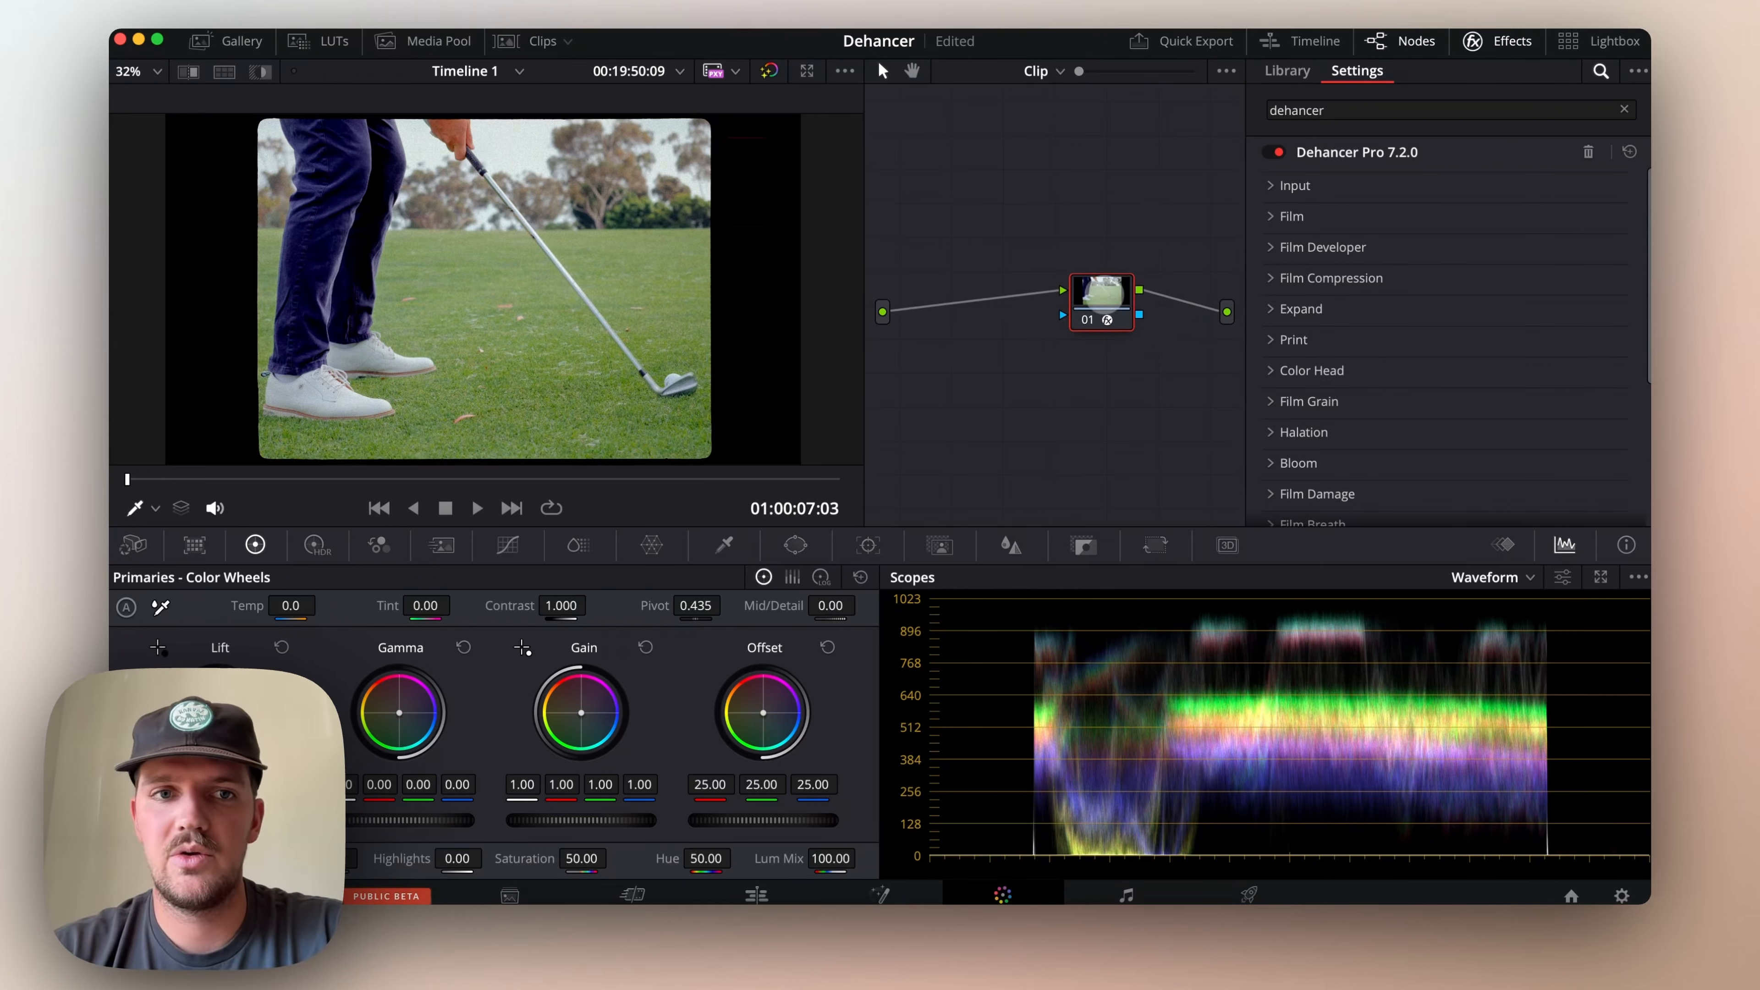